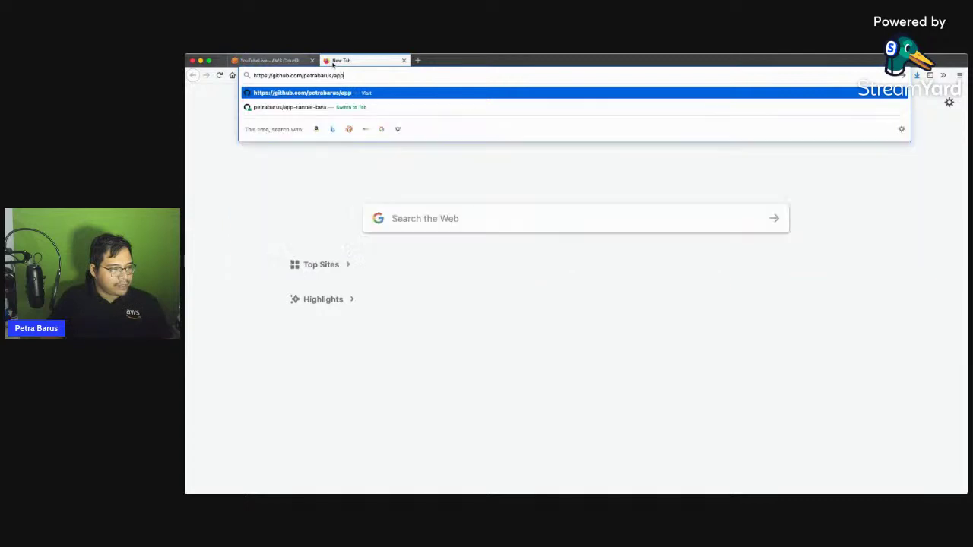
Open the app-runner-bwa GitHub repository in a new browser tab and look at its README heading.
key("super+w")
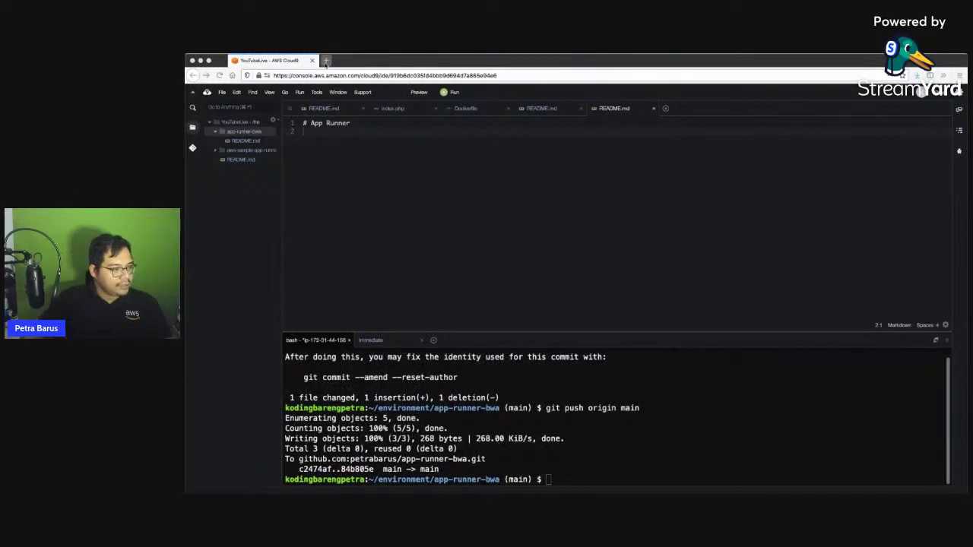
left_click(325, 60)
type("https://github.com/petrabarus/app-runner-bwa")
key("Return")
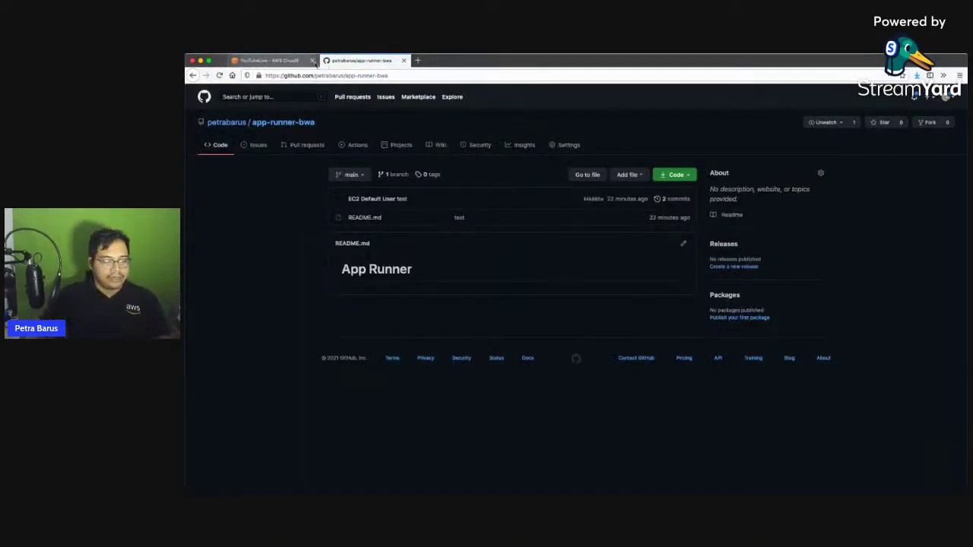
triple_click(406, 267)
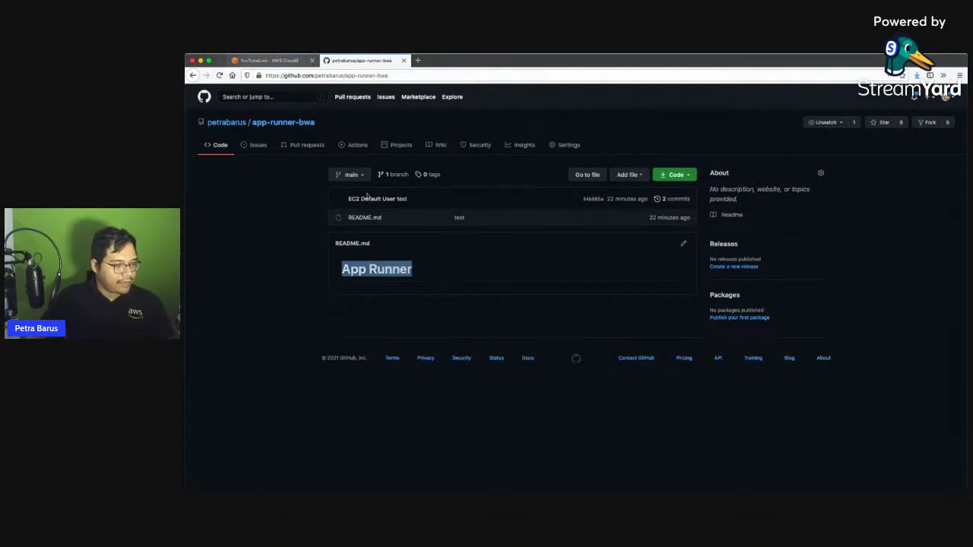
Return to the Cloud9 terminal, clear it and list the files in the app-runner-bwa folder.
left_click(282, 64)
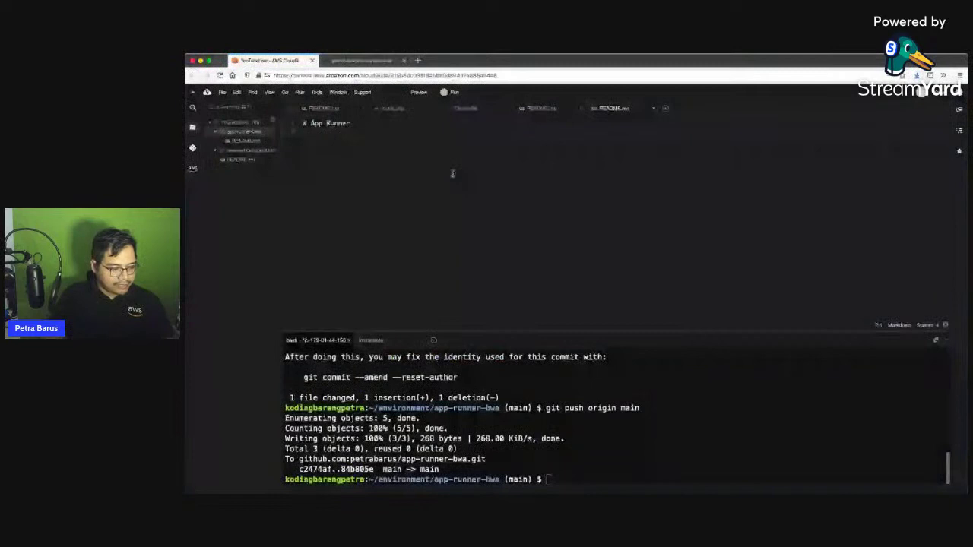
left_click(568, 365)
key("ctrl+l")
type("ls")
key("Return")
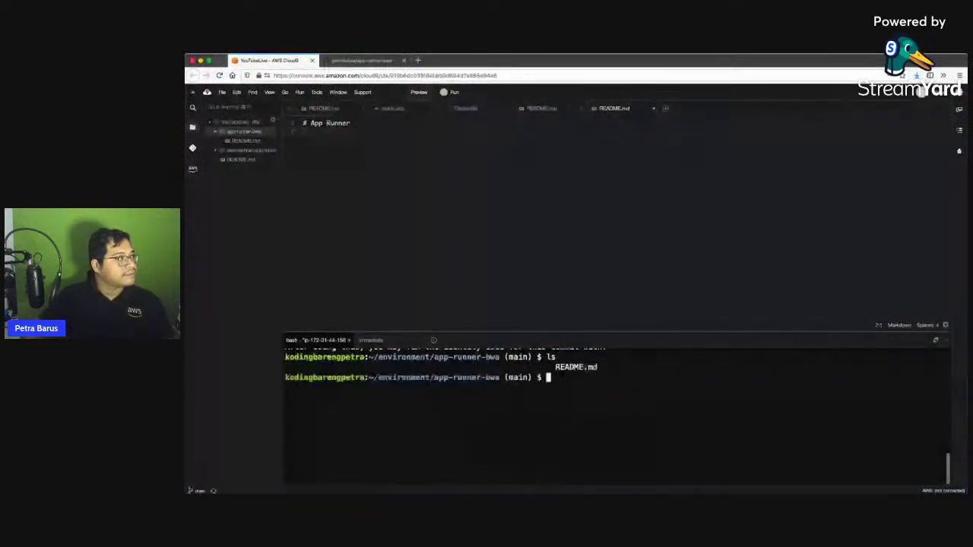
Clear the terminal with the clear command and enlarge the IDE page to 130% zoom.
key("super+Tab")
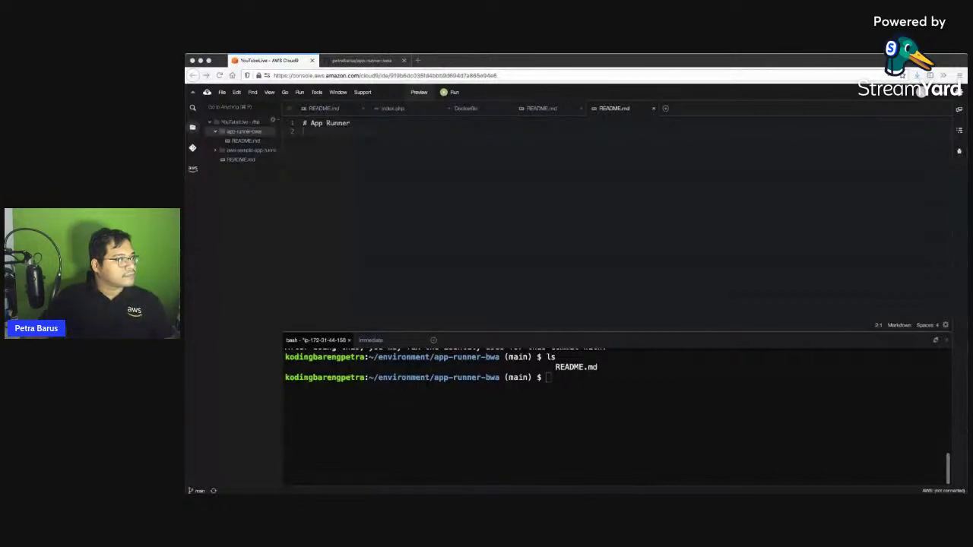
left_click(703, 384)
type("clear")
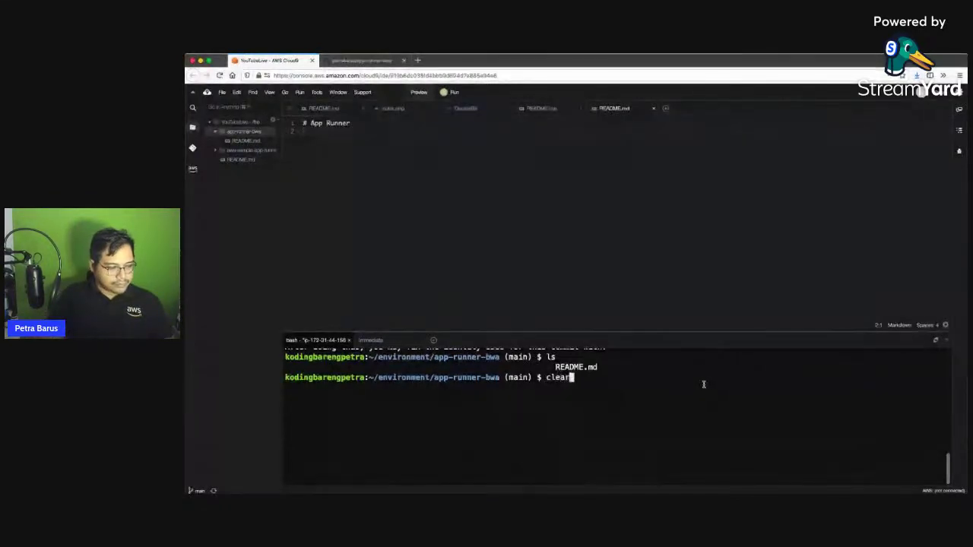
key("Return")
key("super+equal")
key("super+equal")
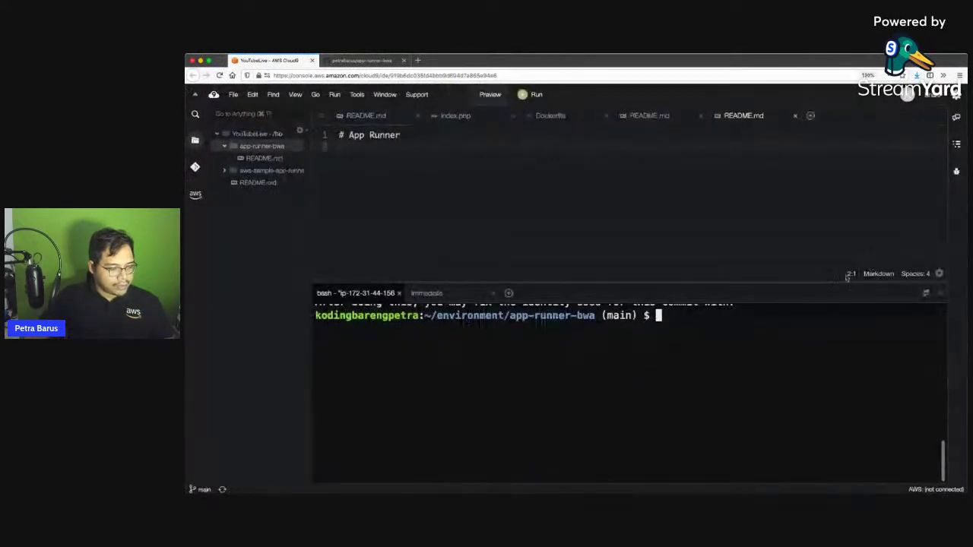
Try to install Express with npm install express --save, and list the project folder's files to check the result.
left_click(793, 352)
type("npm install express --save")
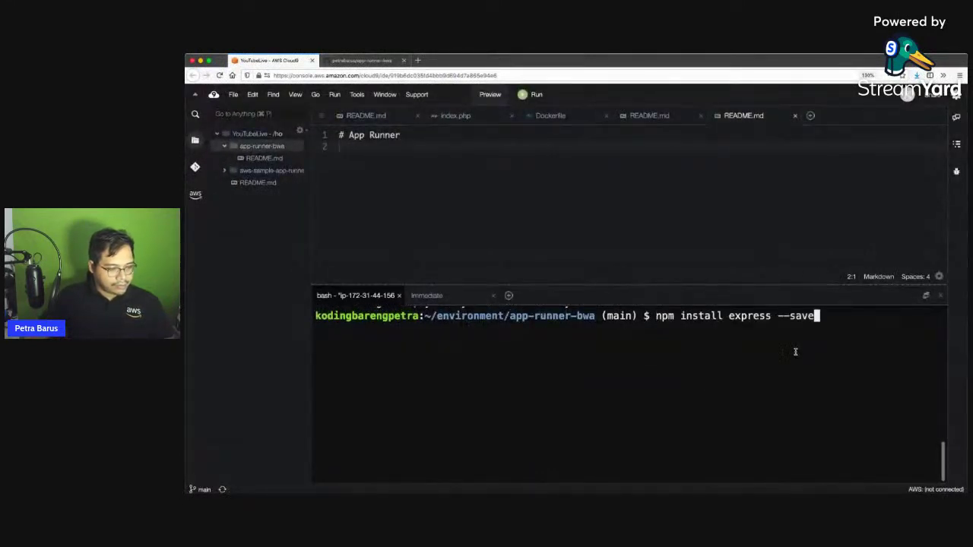
key("Return")
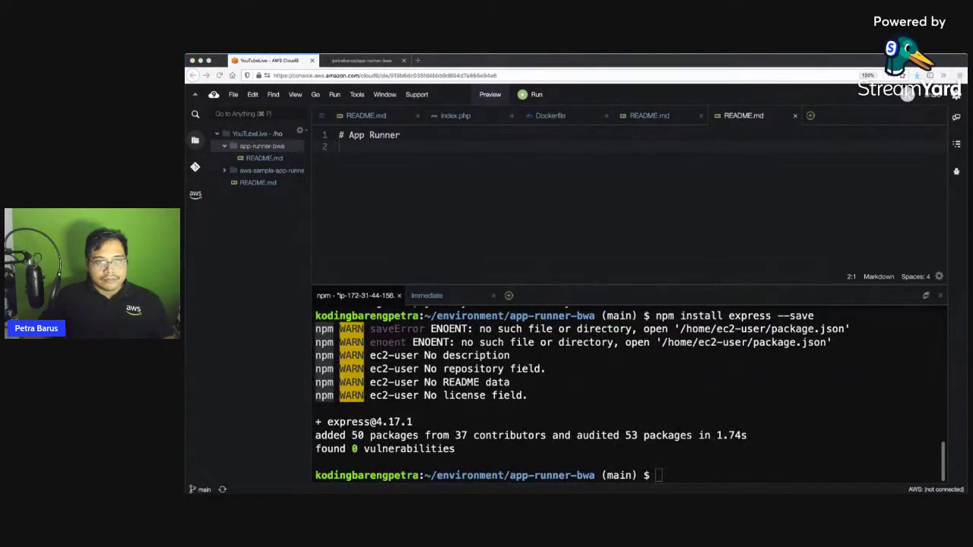
left_click(709, 387)
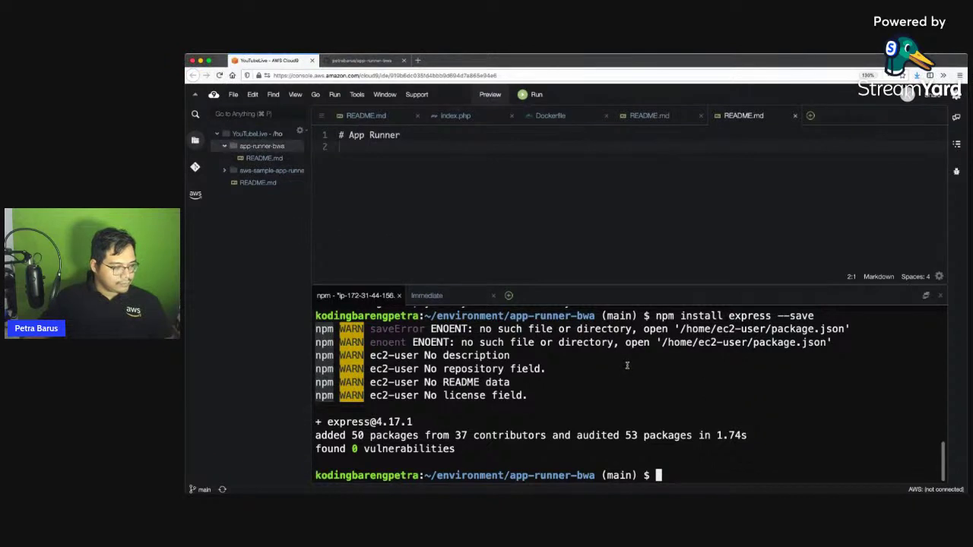
type("ls")
key("Return")
type("ls")
key("Return")
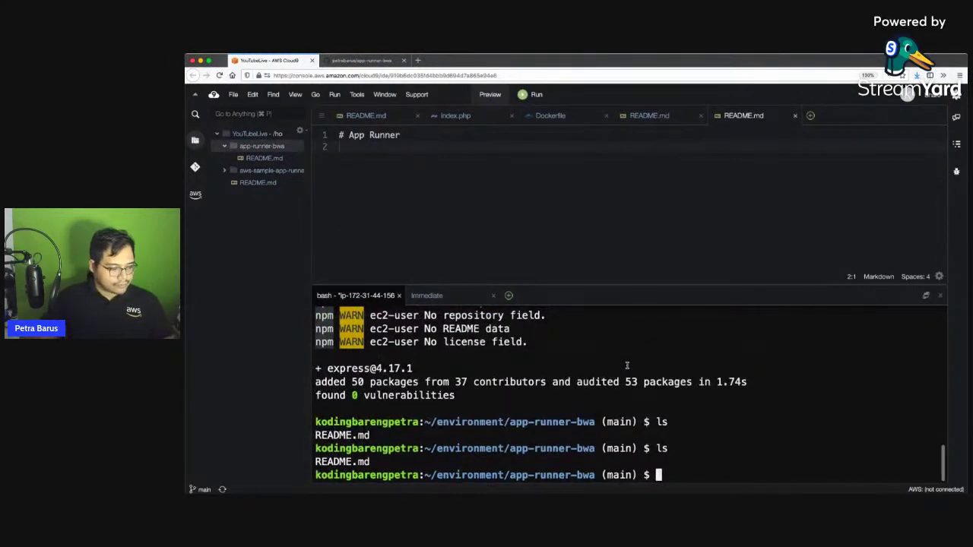
Rerun the npm install express --save command from the history and list the folder's files again.
key("Up")
key("Up")
key("Return")
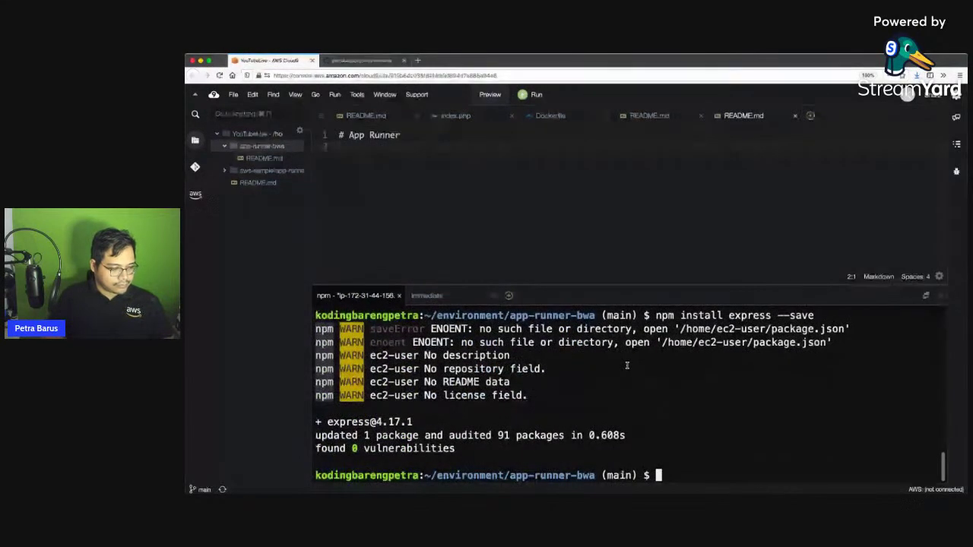
type("ls")
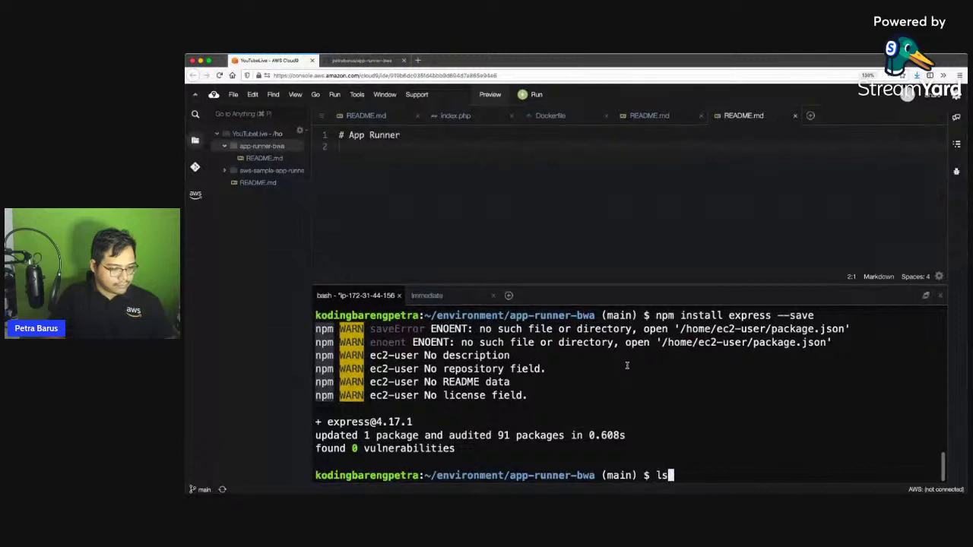
key("Return")
Create an empty package.json file in the app-runner-bwa folder using touch.
type("touch packa")
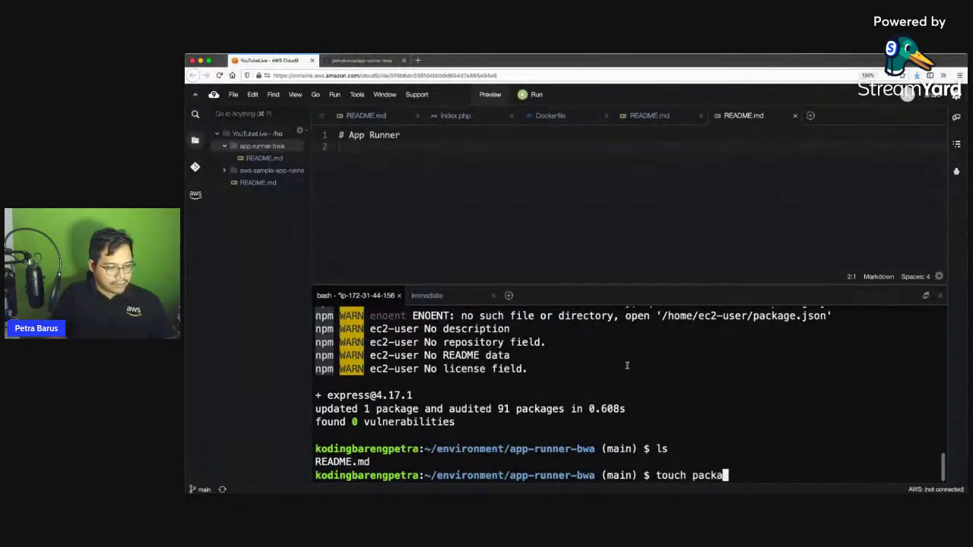
type("ge.json")
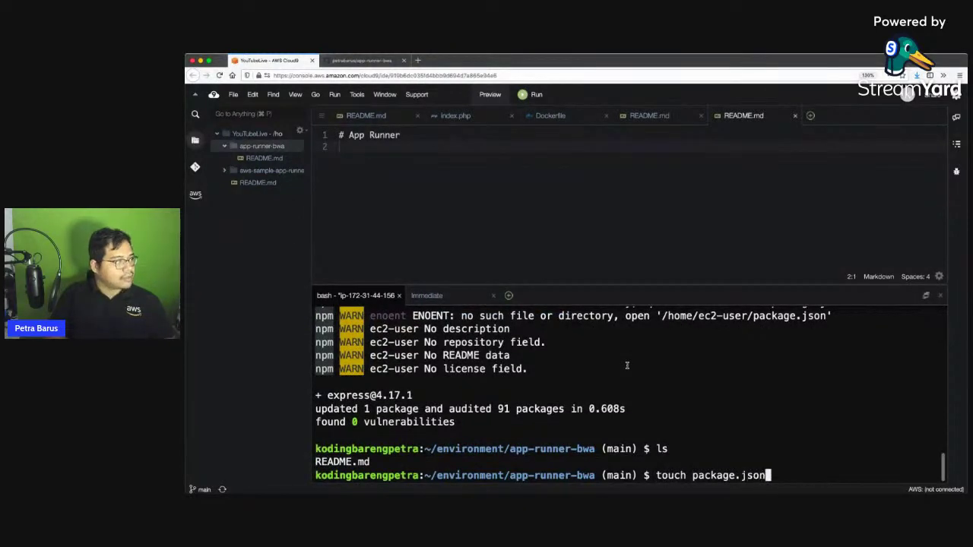
key("Return")
key("super+Tab")
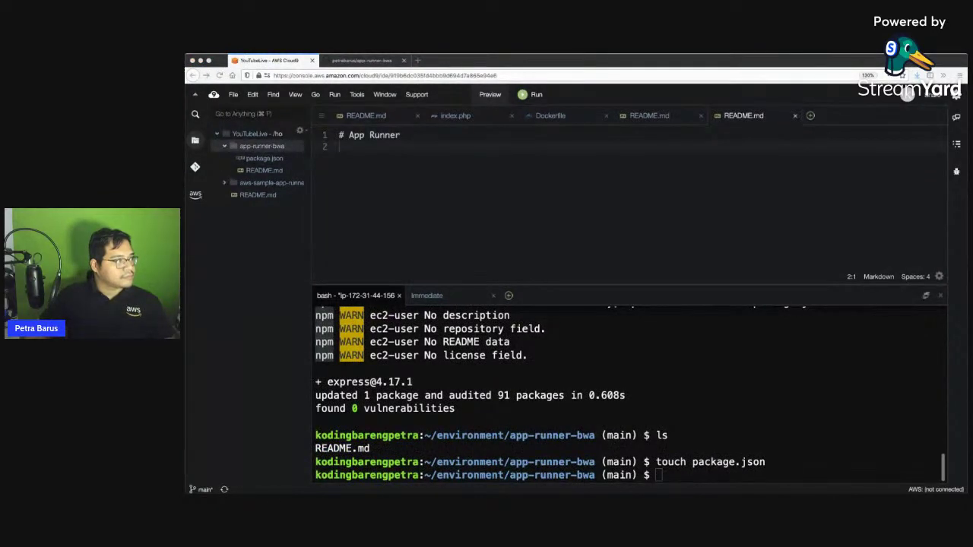
Clear the terminal and run npm init, accepting the defaults for package name, version, description, entry point and test command.
left_click(821, 303)
type("clear")
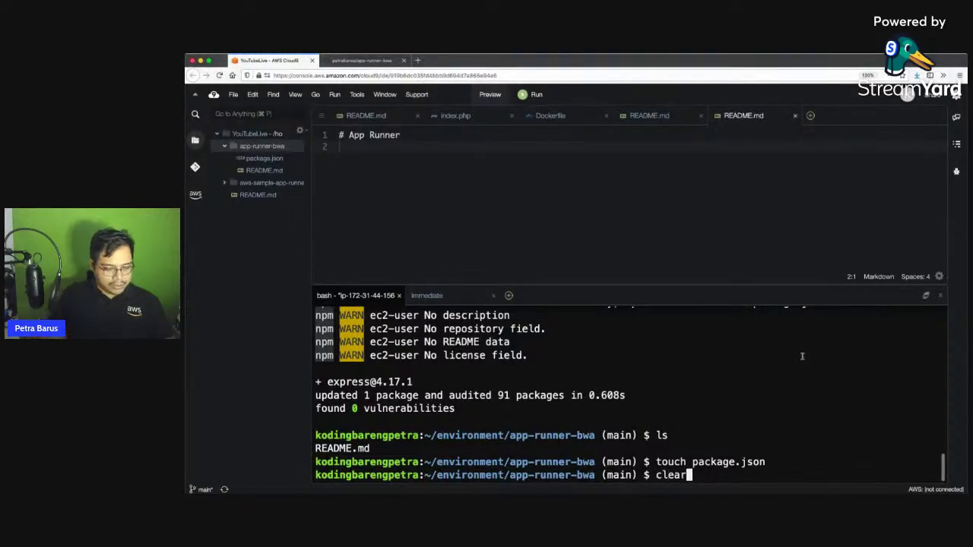
key("Return")
type("npm init")
key("Return")
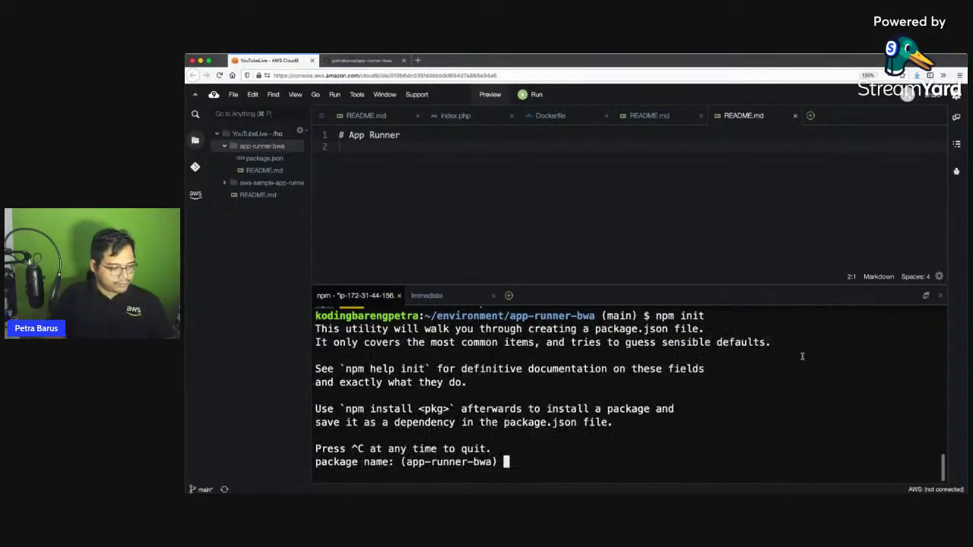
key("Return")
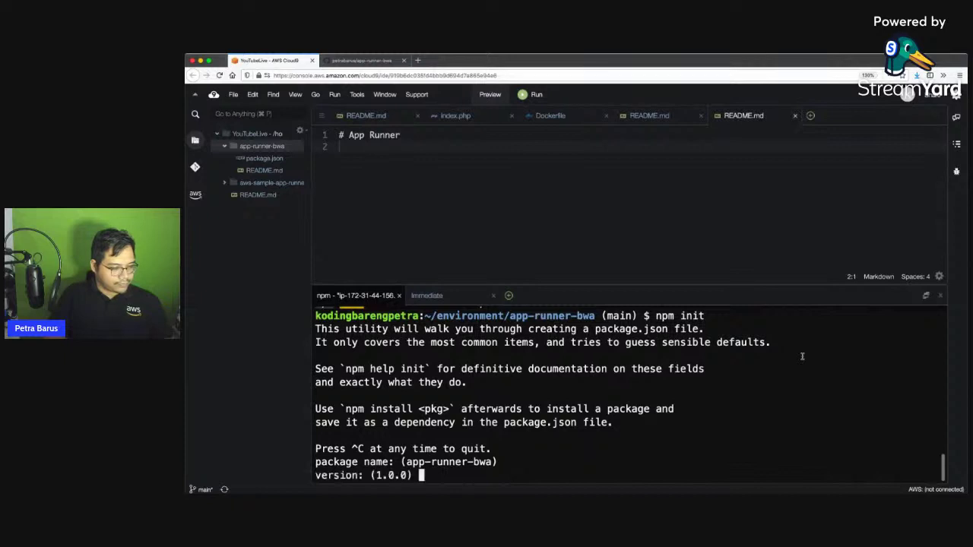
key("Return")
key("Return")
key("Return")
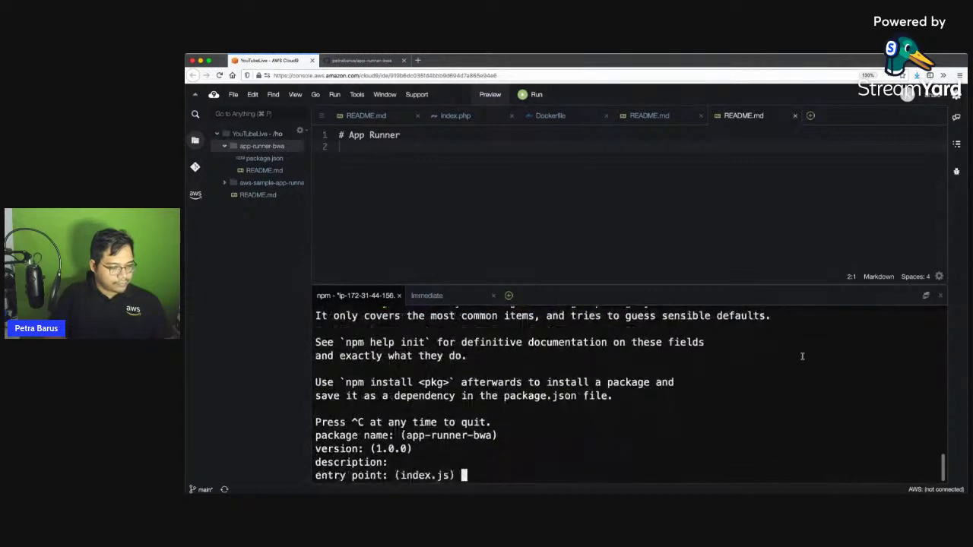
key("Return")
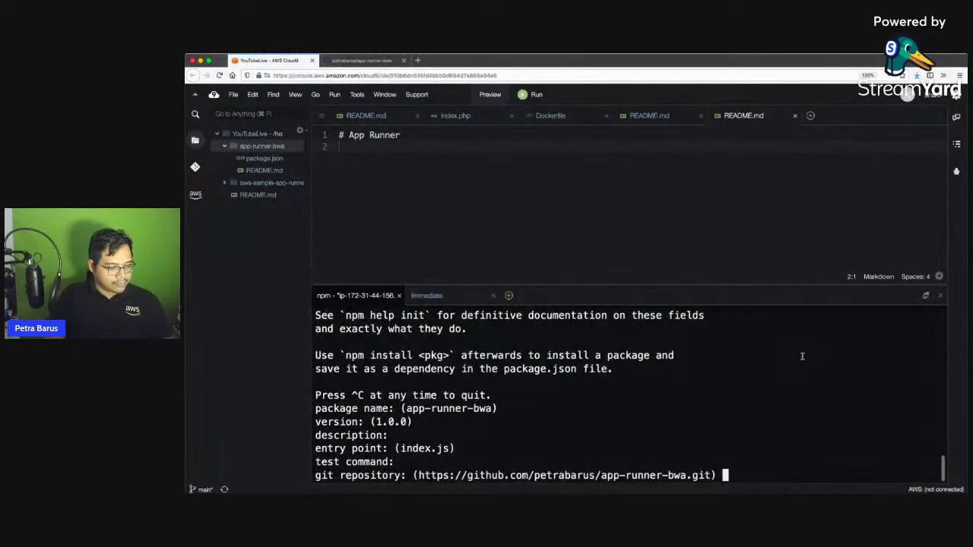
Accept the default git repository, keywords, author and license, and answer yes to write package.json.
key("Return")
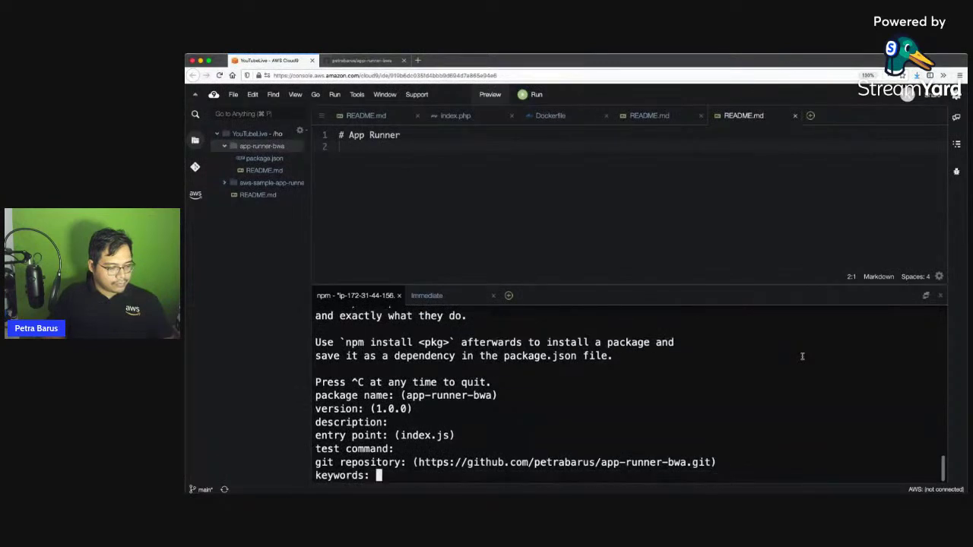
key("Return")
key("Return")
key("Return")
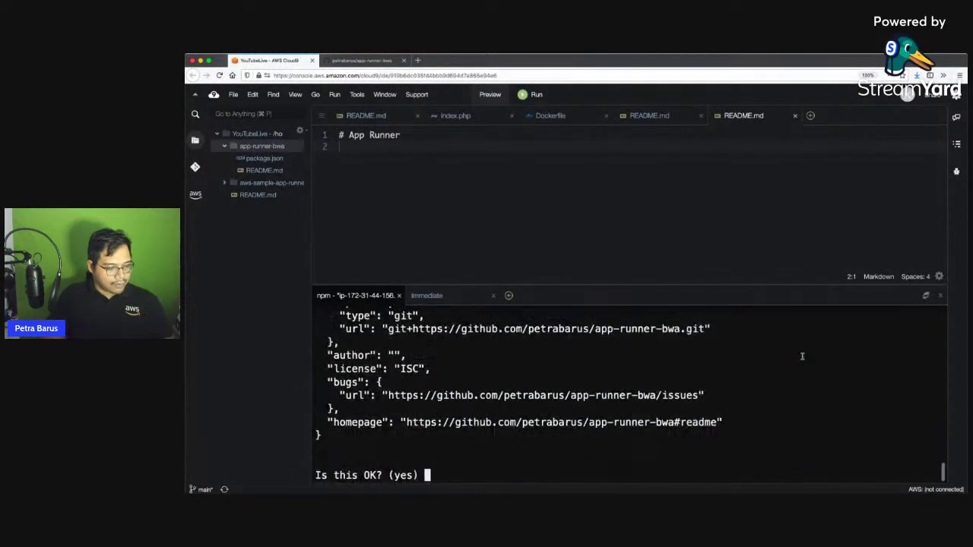
type("yes")
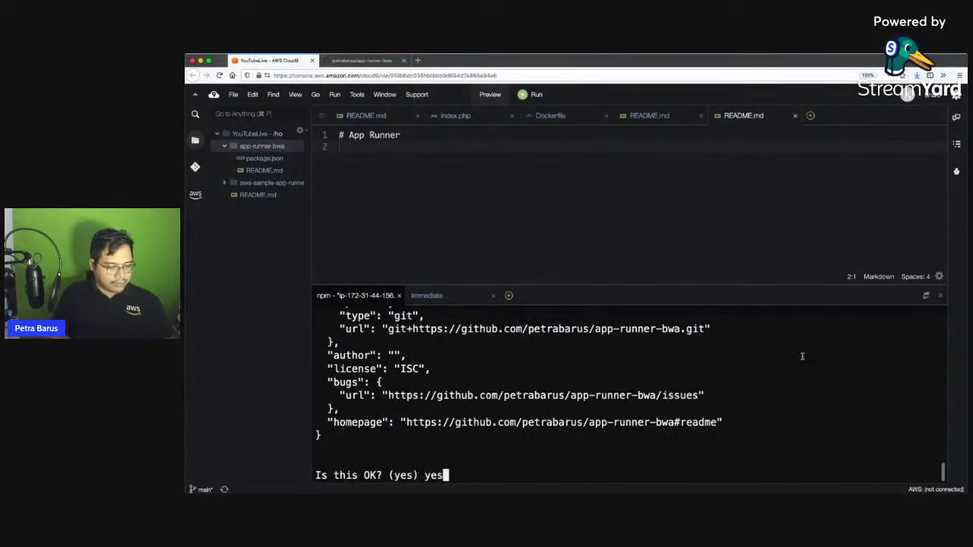
key("Return")
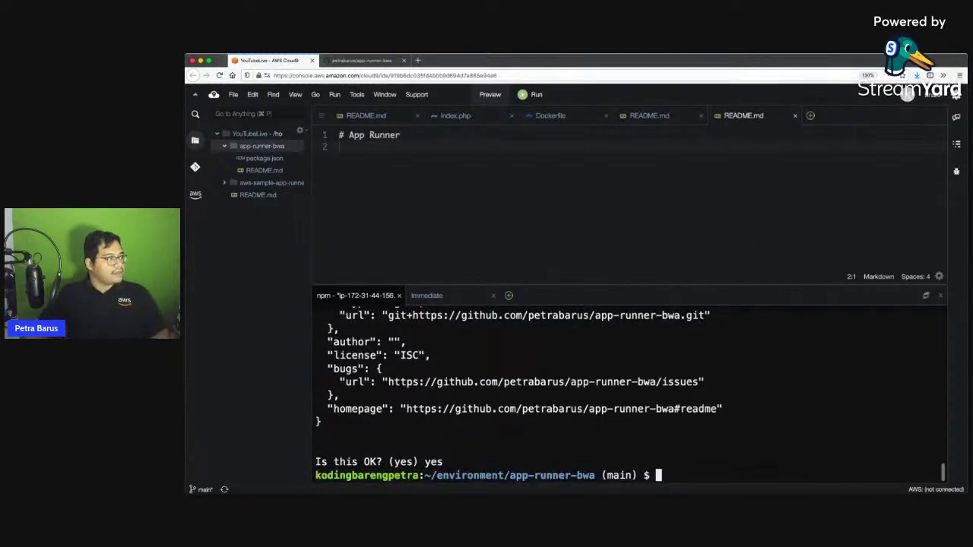
Install Express as a project dependency with npm install express --save.
key("super+Tab")
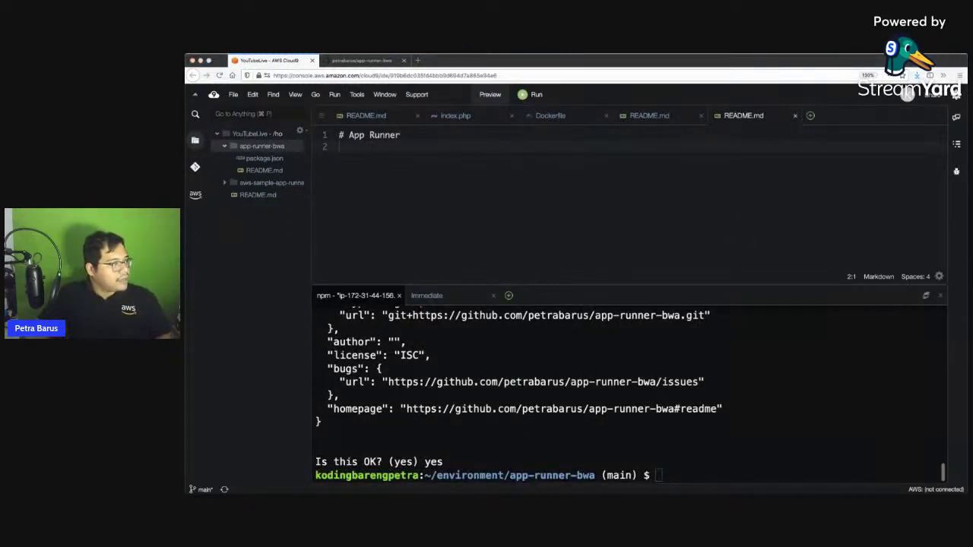
key("super+Tab")
type("npm install express --save")
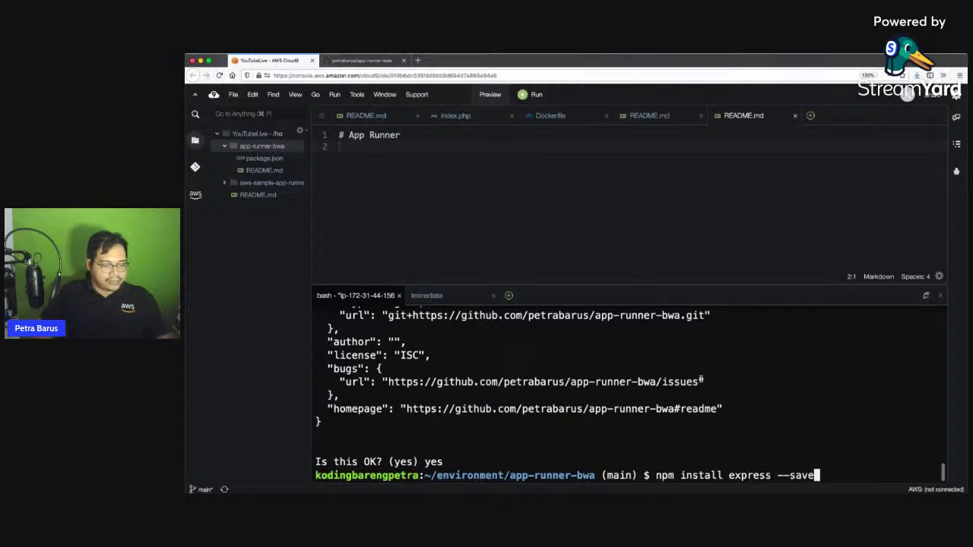
key("Return")
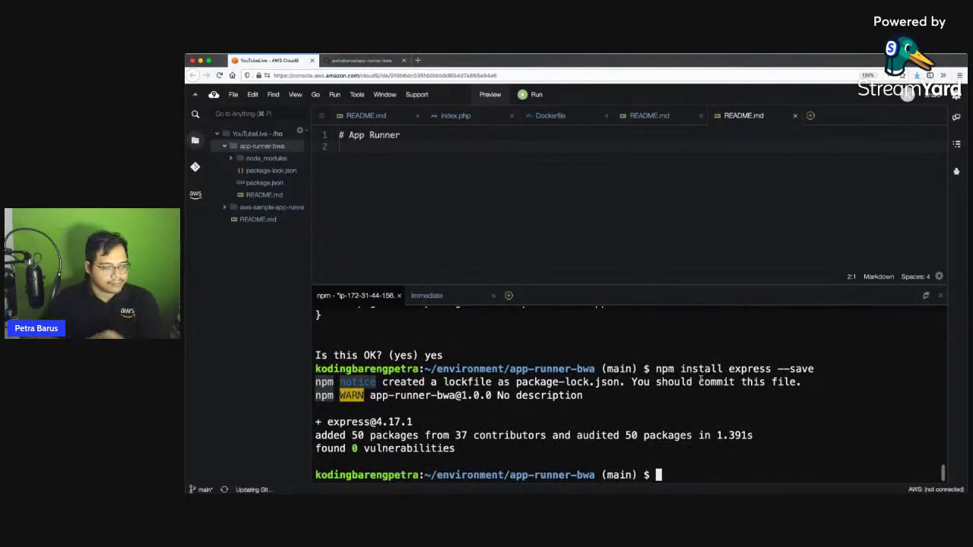
Open package.json to review its scripts and dependencies, and list the project folder's files in the terminal.
double_click(286, 182)
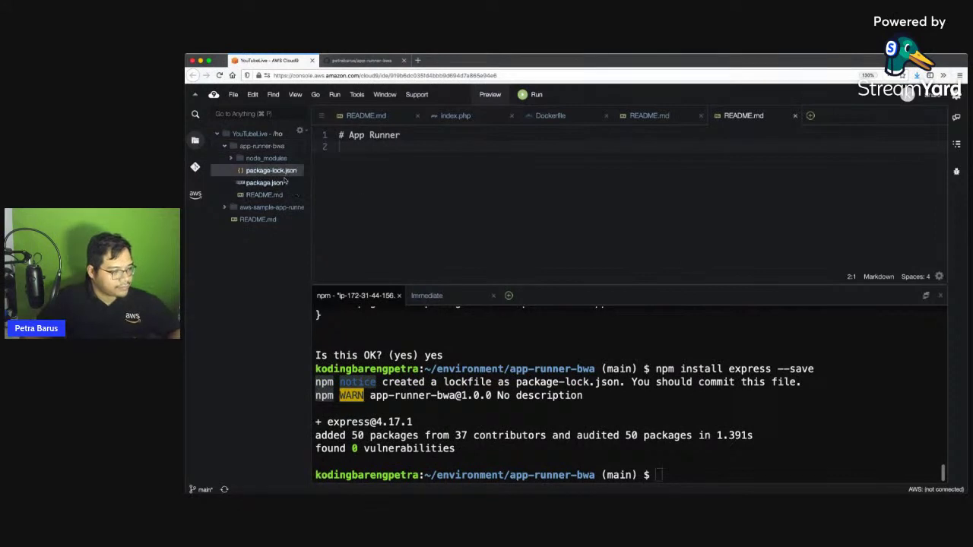
scroll(478, 178, "down", 5)
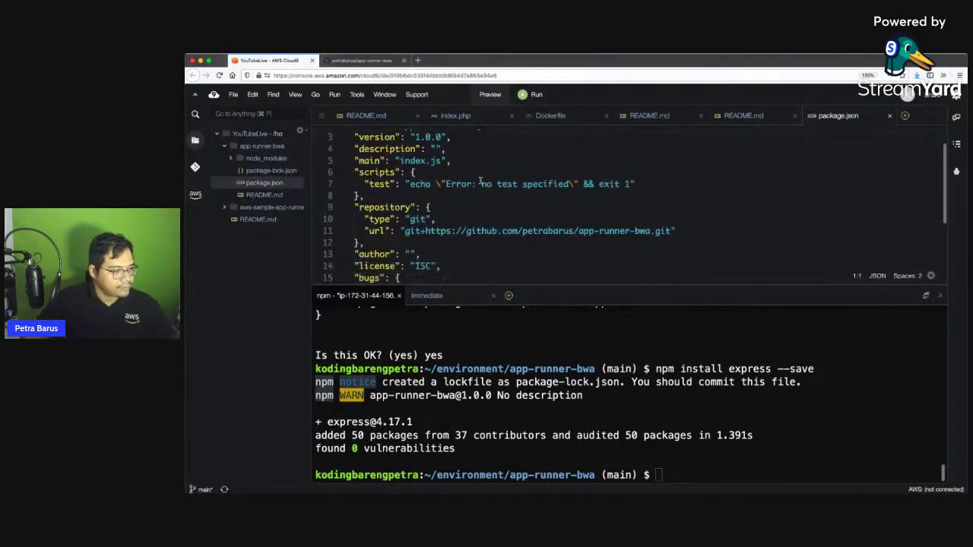
scroll(480, 180, "up", 5)
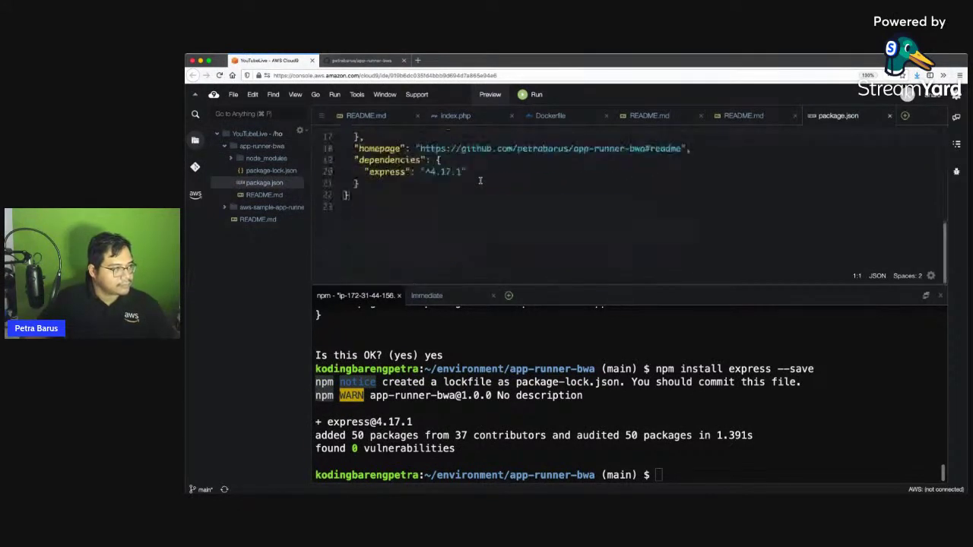
left_click(266, 194)
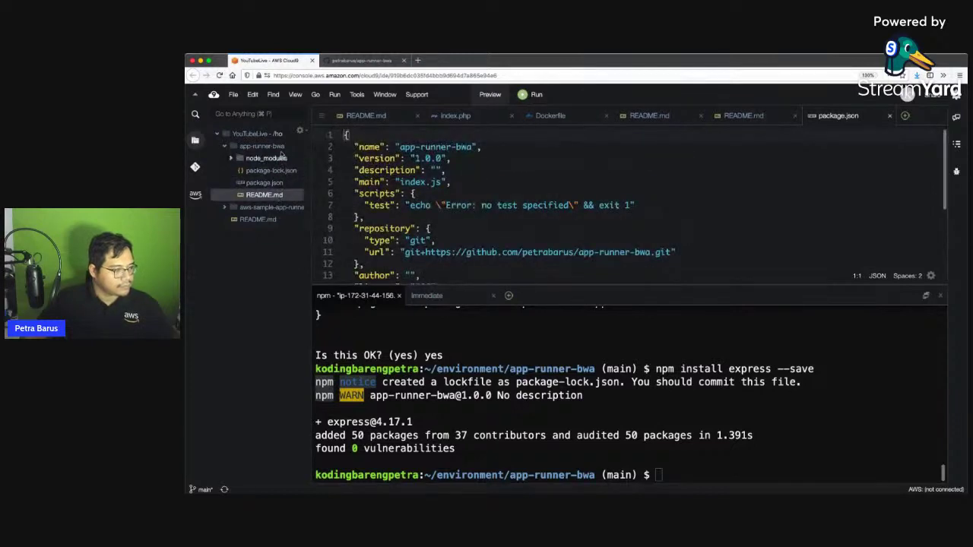
type("ls")
key("Return")
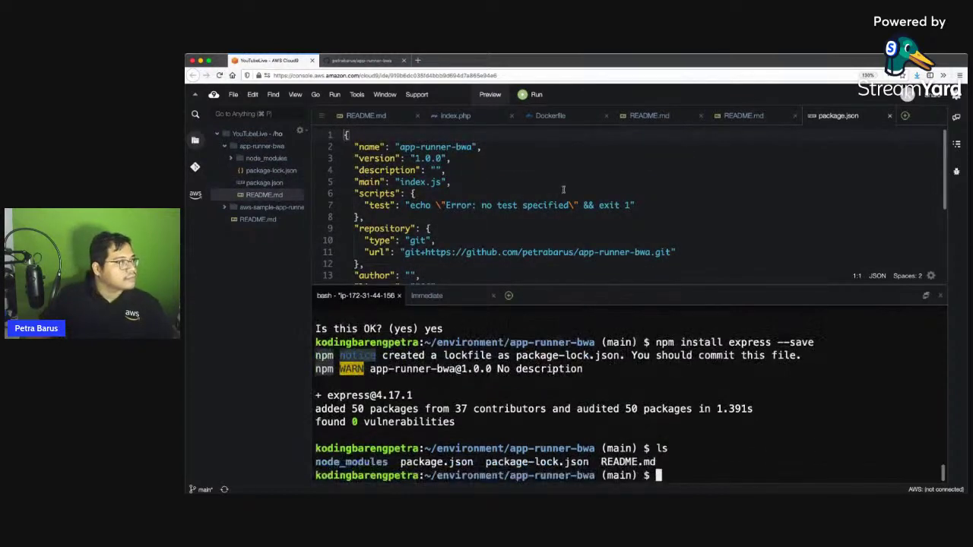
key("super+Tab")
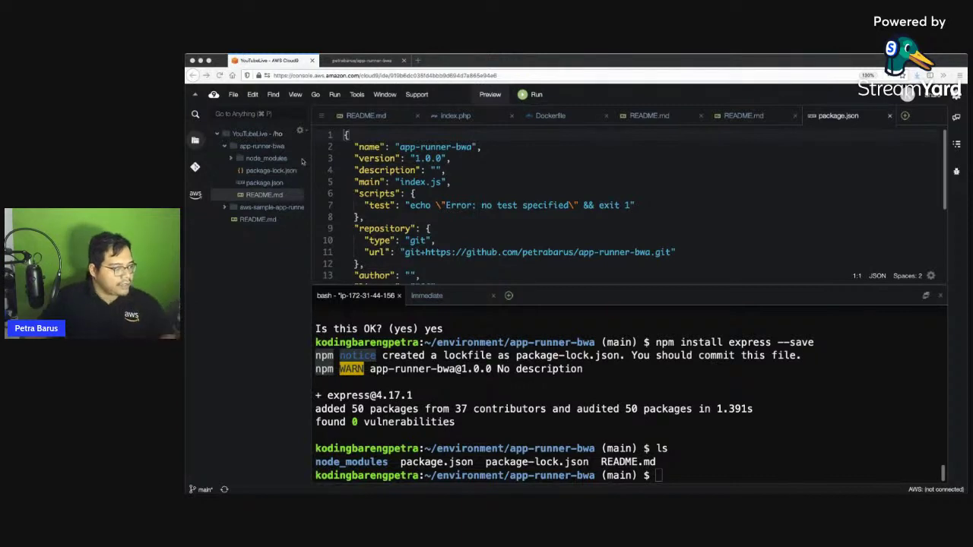
Create a new file named index.js in the app-runner-bwa folder and open it in the editor.
left_click(314, 161)
right_click(275, 147)
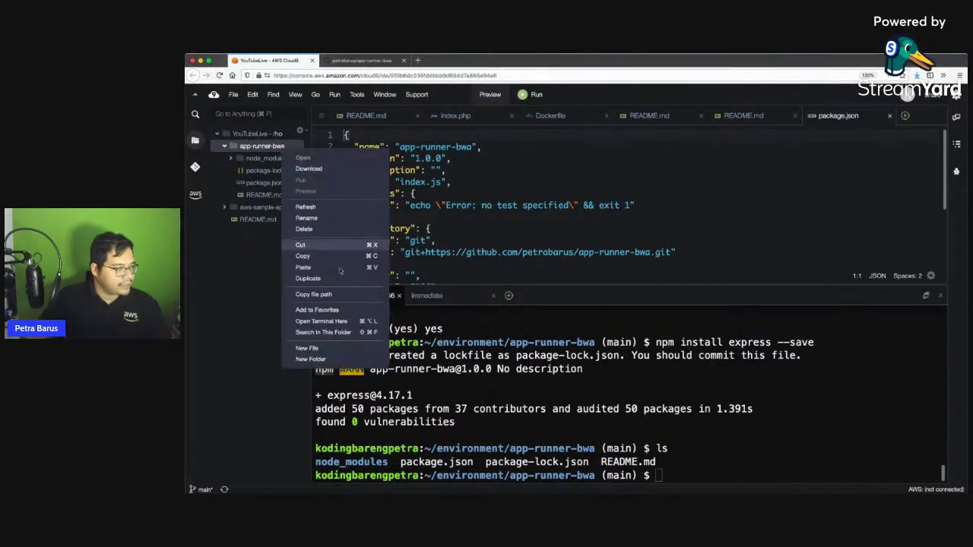
left_click(339, 348)
type("index.js")
key("Return")
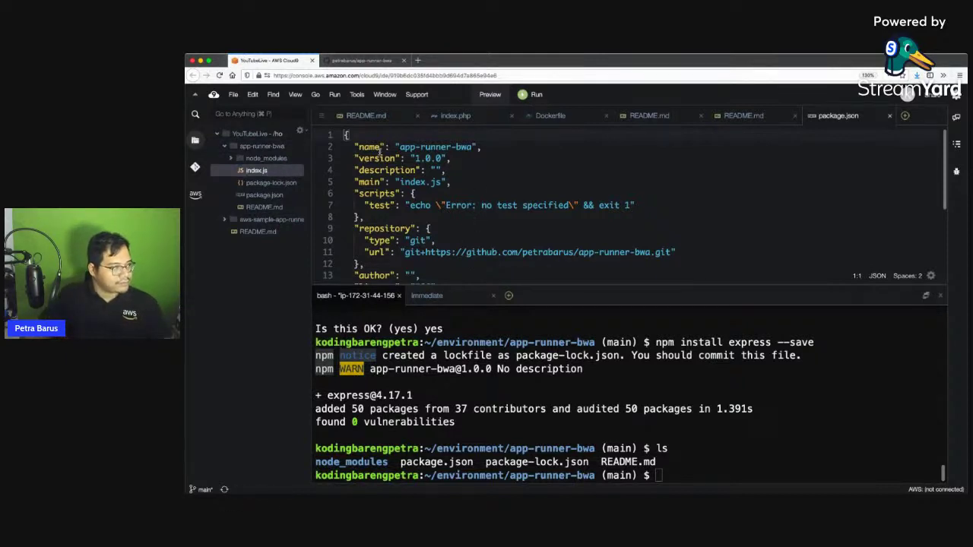
double_click(257, 171)
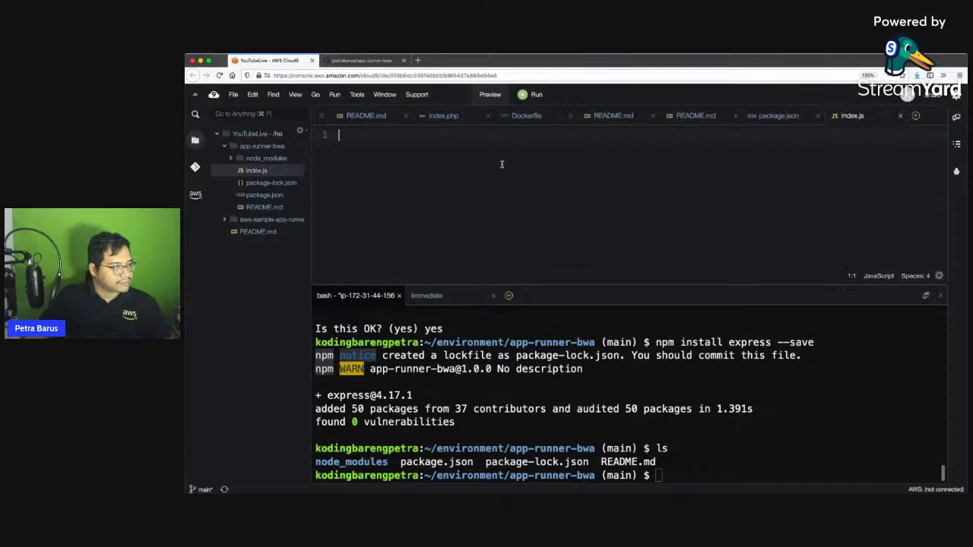
Insert the Express Hello World sample code with port 3000 into index.js, remove its blank first line and save the file.
type("const express = require('express') const app = express() const port = 3000  app.get('/', (req, res) => {   res.send('Hello World!') })  app.listen(port, () => {   console.log(`Example app listening at http://localhost:${port}`) })")
left_click(513, 136)
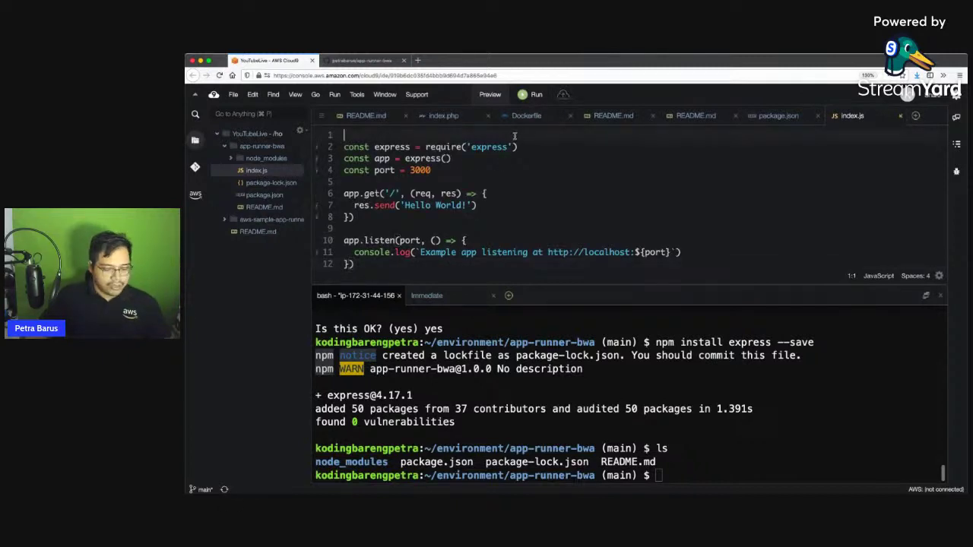
key("Delete")
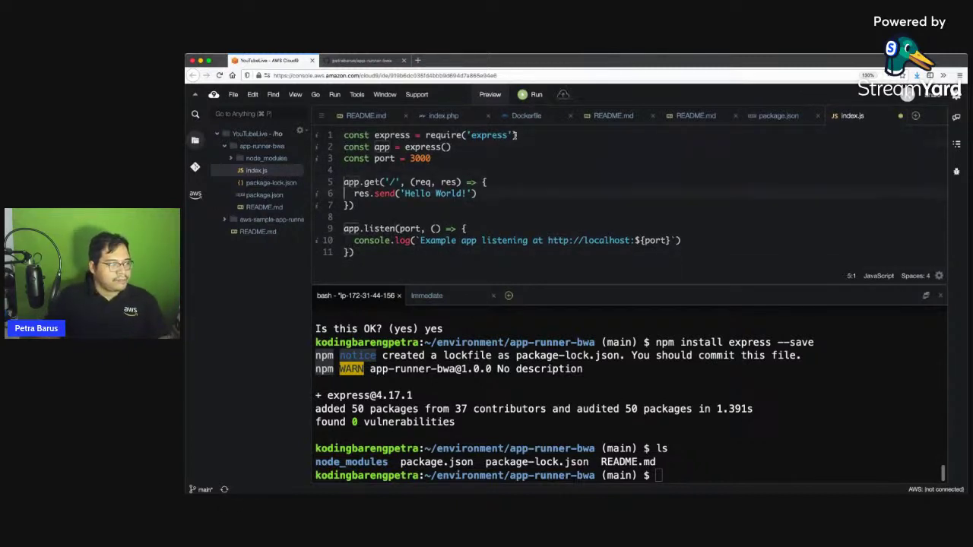
key("super+s")
Examine the Express setup lines, the port constant and the root route handler in index.js.
key("Down")
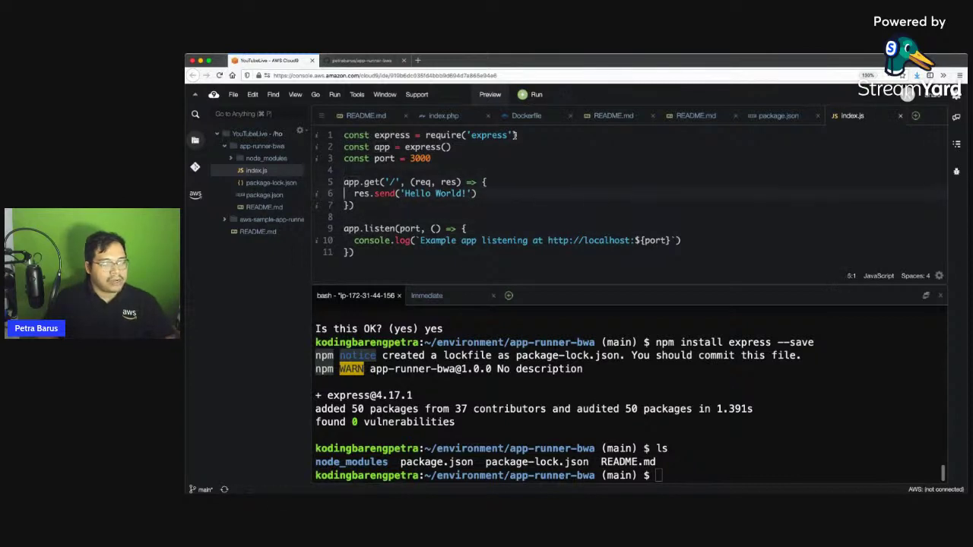
key("super+Right")
key("super+shift+Left")
key("Down")
key("Down")
key("super+Right")
key("super+shift+Left")
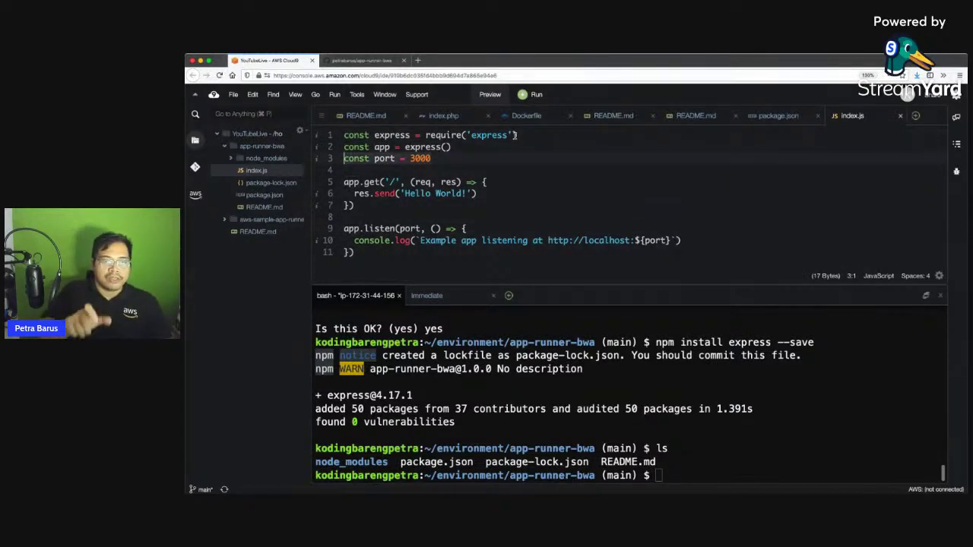
key("Down")
key("Down")
key("shift+Down")
key("shift+Down")
key("shift+Down")
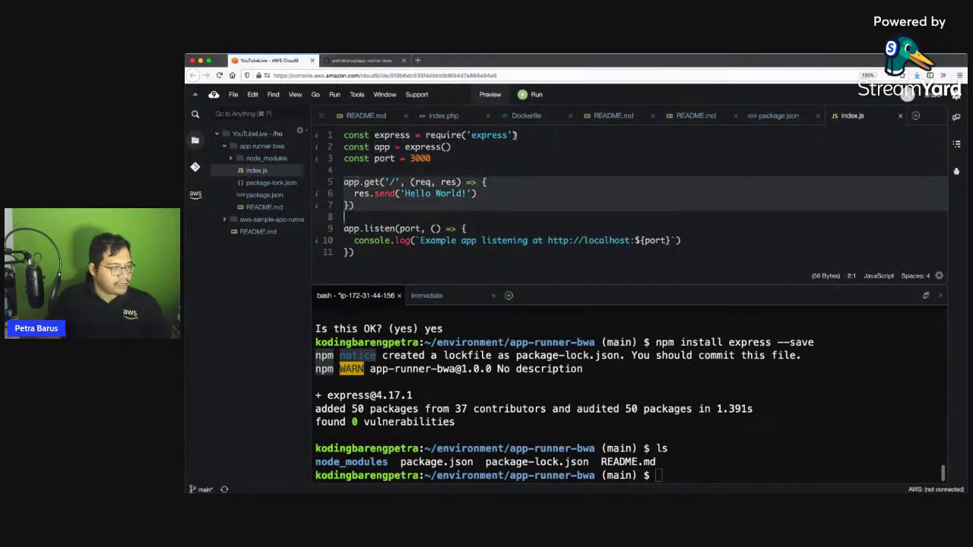
Add a semicolon after the closing bracket of the app.listen call at the end of index.js.
key("Down")
key("Down")
key("Down")
key("super+Right")
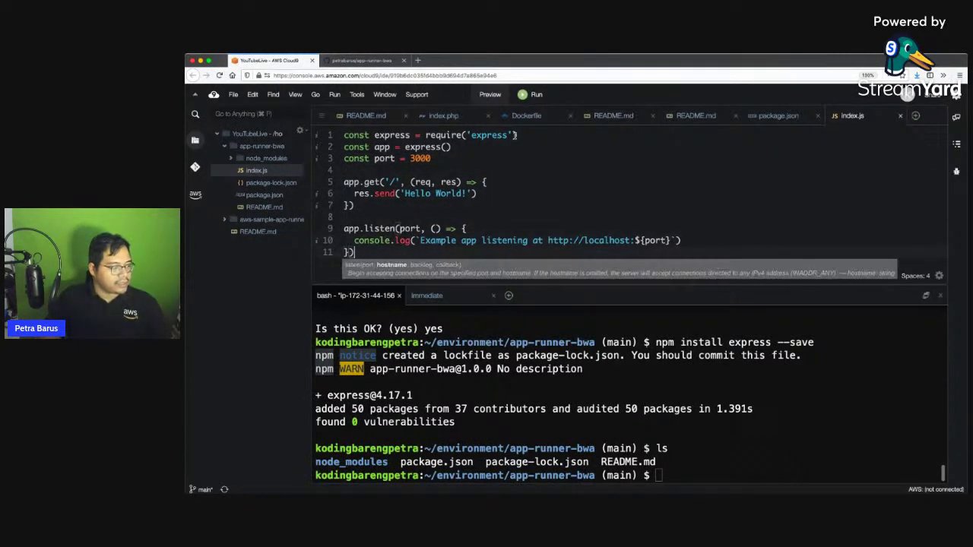
type(";")
Set the port constant in index.js to 8080.
key("Up")
key("Up")
key("Up")
key("Up")
key("Up")
key("Up")
key("Up")
key("Up")
key("super+Right")
key("BackSpace")
key("BackSpace")
key("BackSpace")
key("BackSpace")
type("8080")
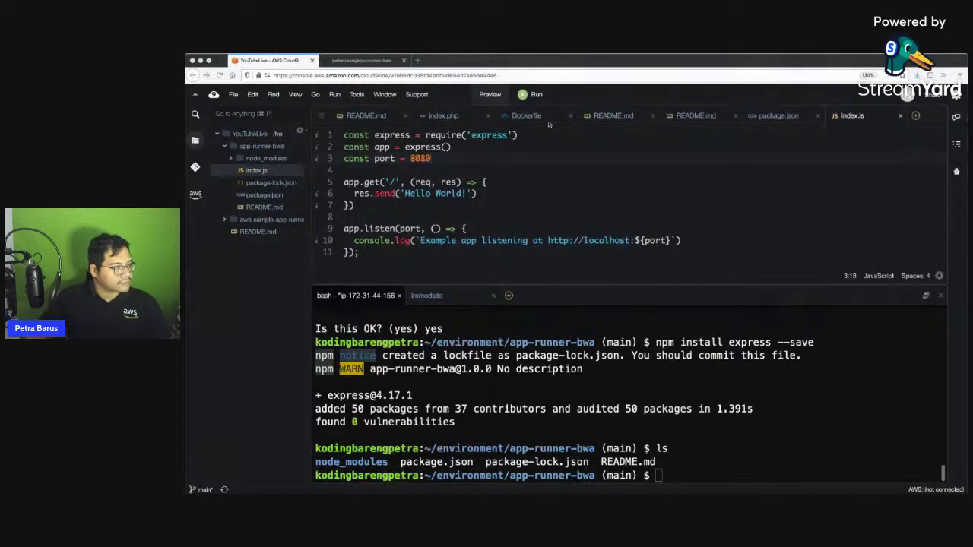
Start the Express app from the terminal with node index.js.
left_click(681, 390)
type("nod")
key("BackSpace")
key("BackSpace")
type("ode ind")
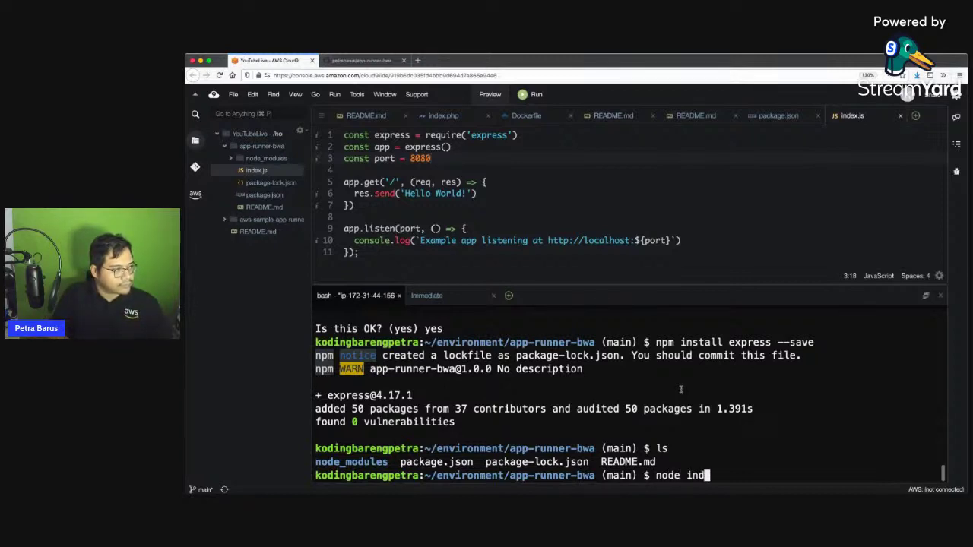
type("ex.js")
key("Return")
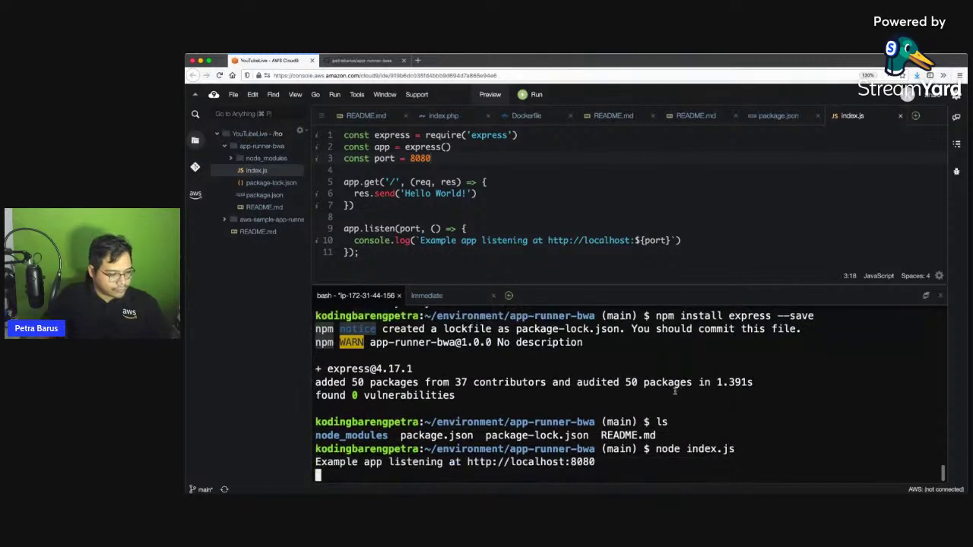
Preview the running application inside the IDE and close the preview after checking the page.
left_click(490, 94)
left_click(517, 123)
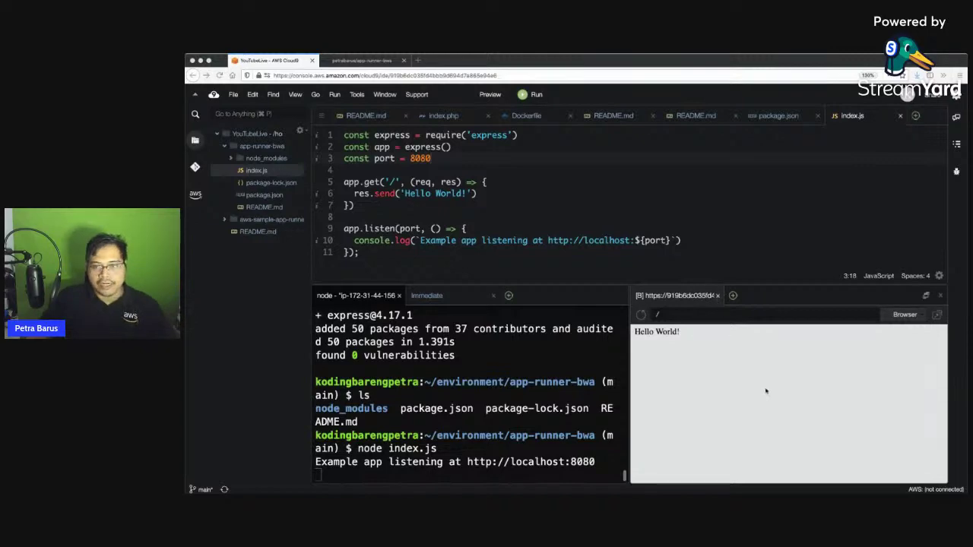
key("super+equal")
key("super+equal")
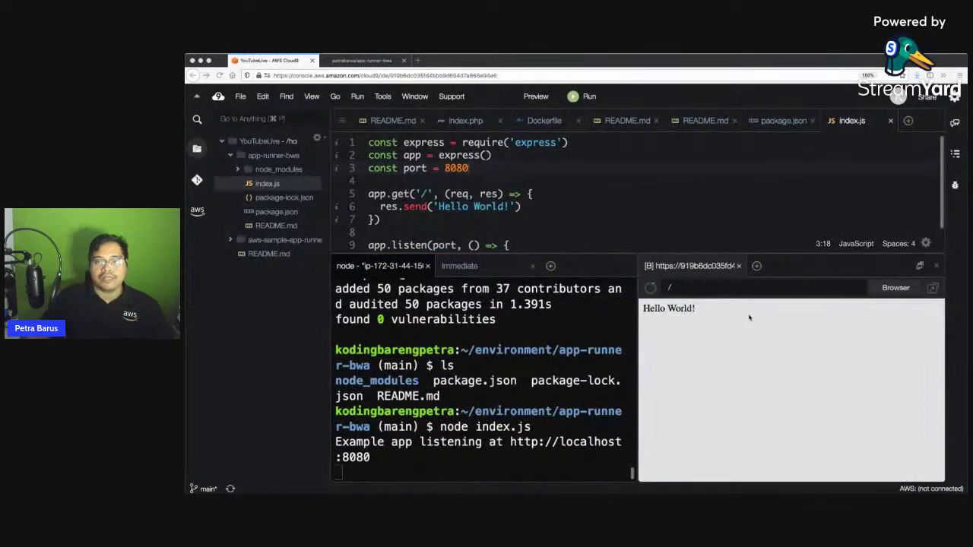
left_click(739, 266)
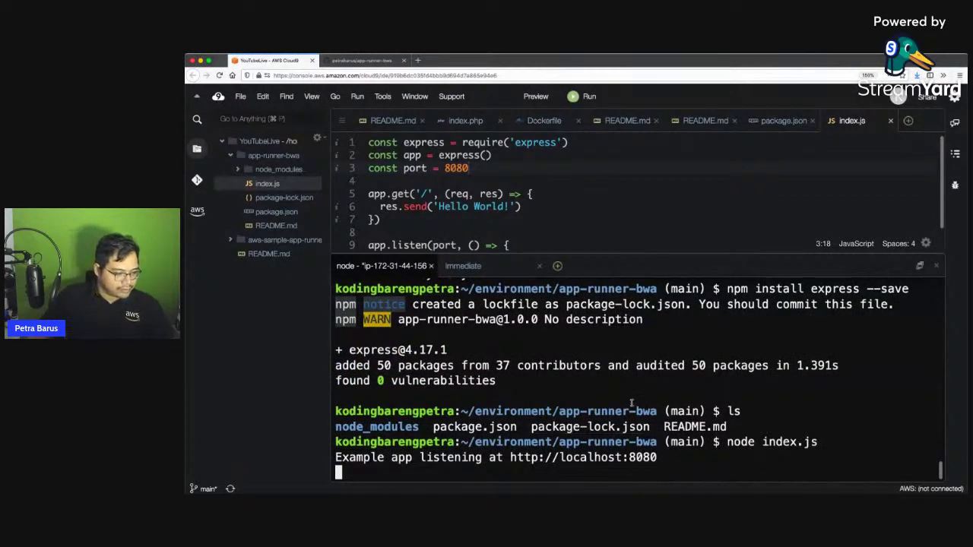
Stop the Node server and stage all new project files with git add . after checking the Git status.
key("ctrl+c")
type("git status")
key("Return")
type("git add .")
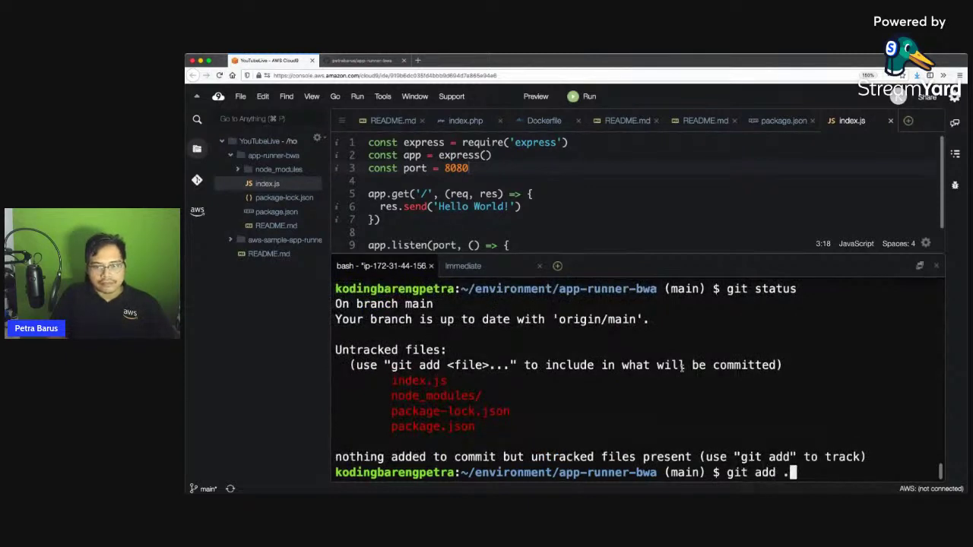
key("Return")
Commit the staged files with the message "init.".
type("git c")
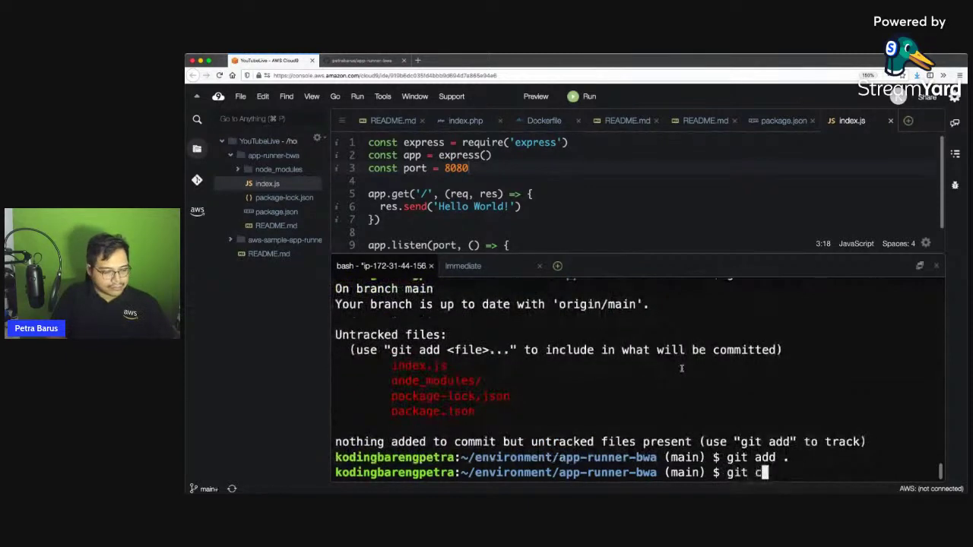
type("ommit -m \"fe")
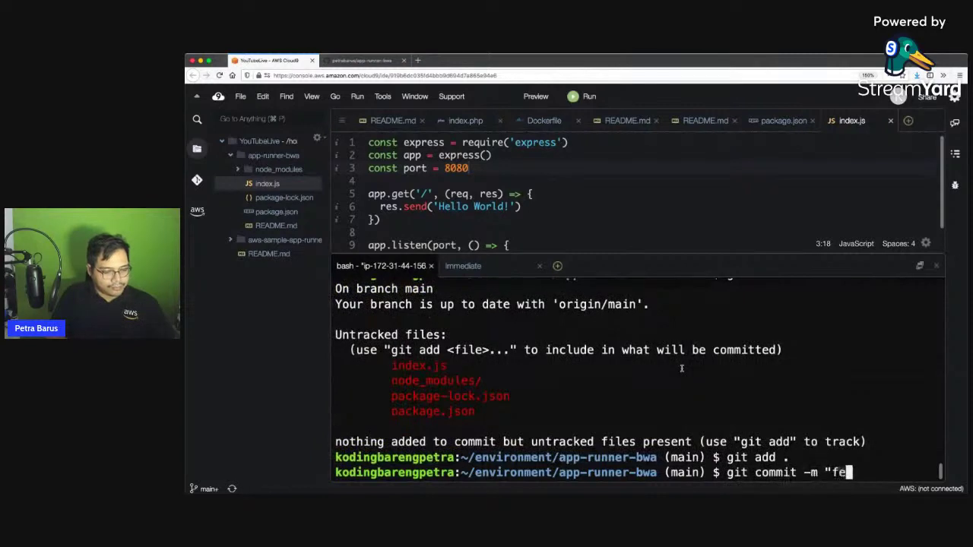
type("at:")
key("BackSpace")
key("BackSpace")
key("BackSpace")
key("BackSpace")
key("BackSpace")
key("BackSpace")
type("init.\"")
key("Return")
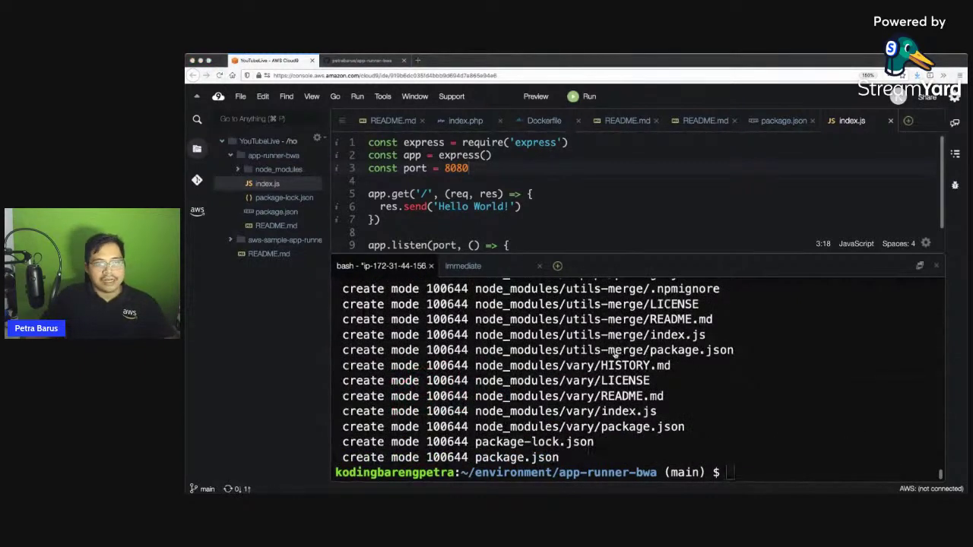
left_click(614, 352)
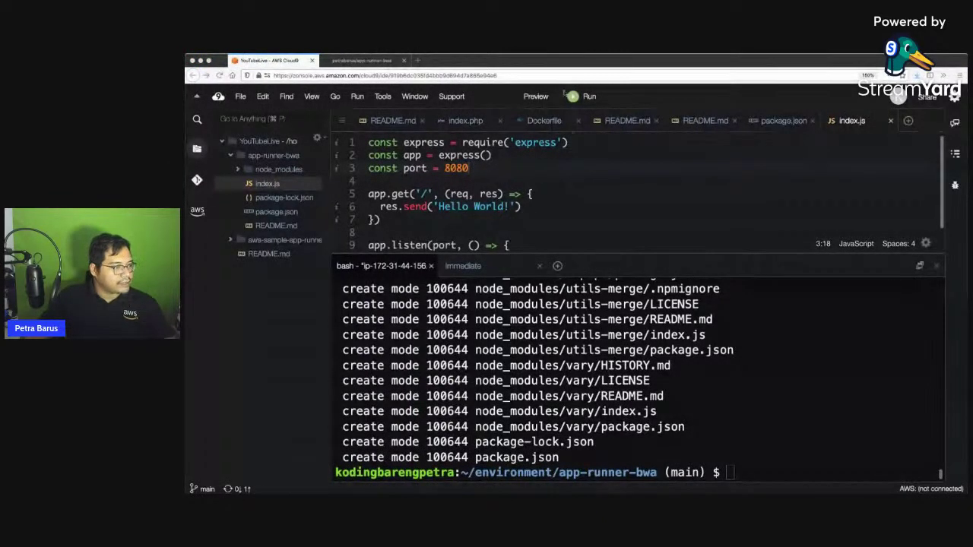
Bring the App Runner workshop's getting-started/github page into a new tab of the browser window that holds Cloud9.
key("super+Tab")
left_click(391, 75)
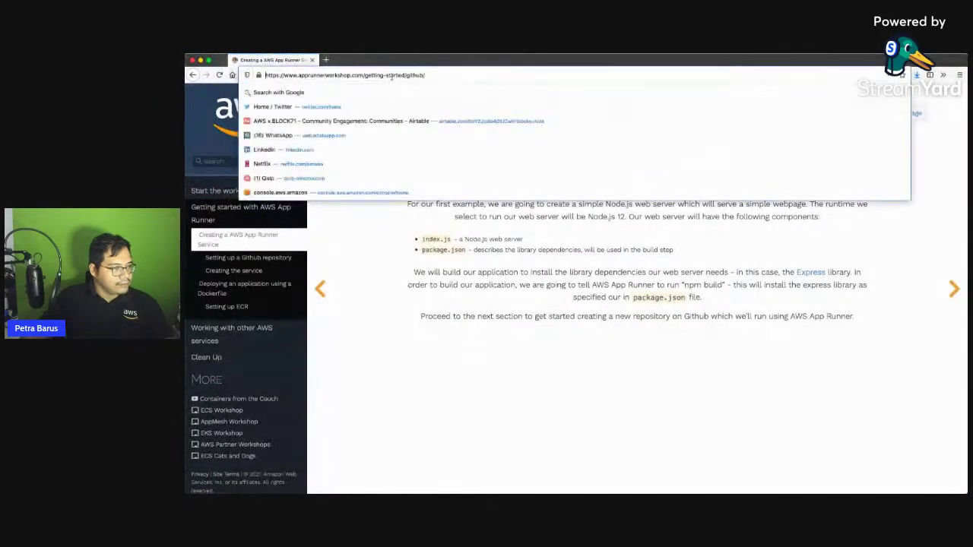
key("super+a")
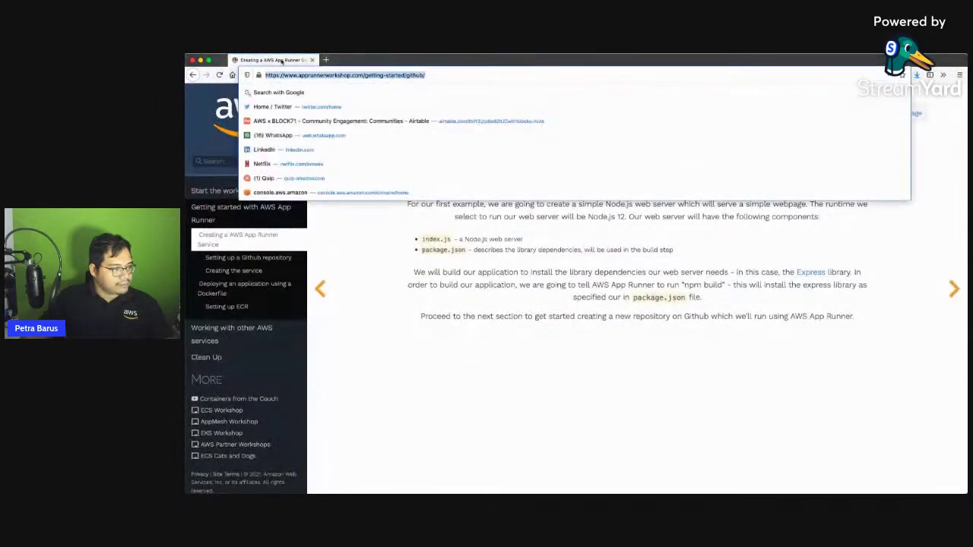
left_click(193, 61)
key("super+t")
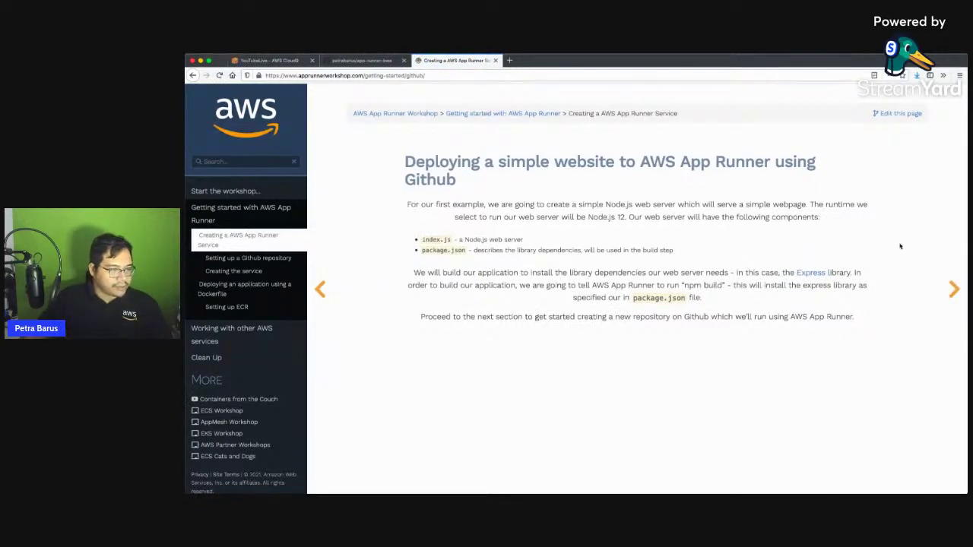
Read through the workshop's "Setting up a Github repository" section, including its sample code for index.js and package.json.
left_click(953, 290)
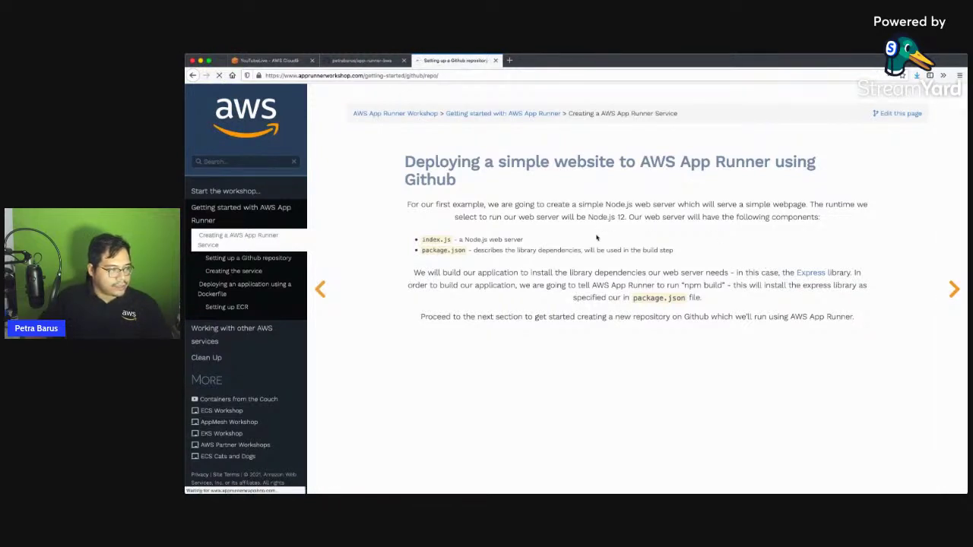
scroll(676, 261, "down", 4)
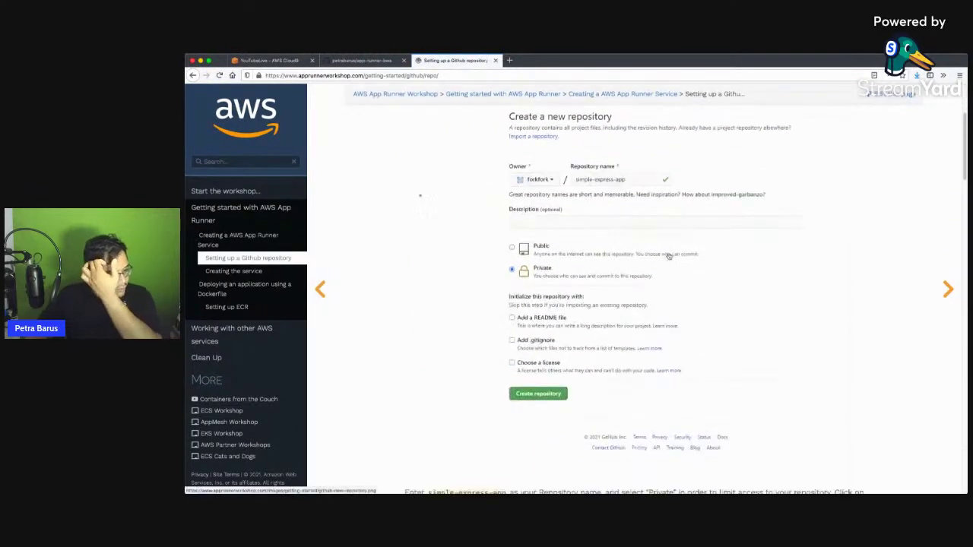
scroll(677, 261, "down", 3)
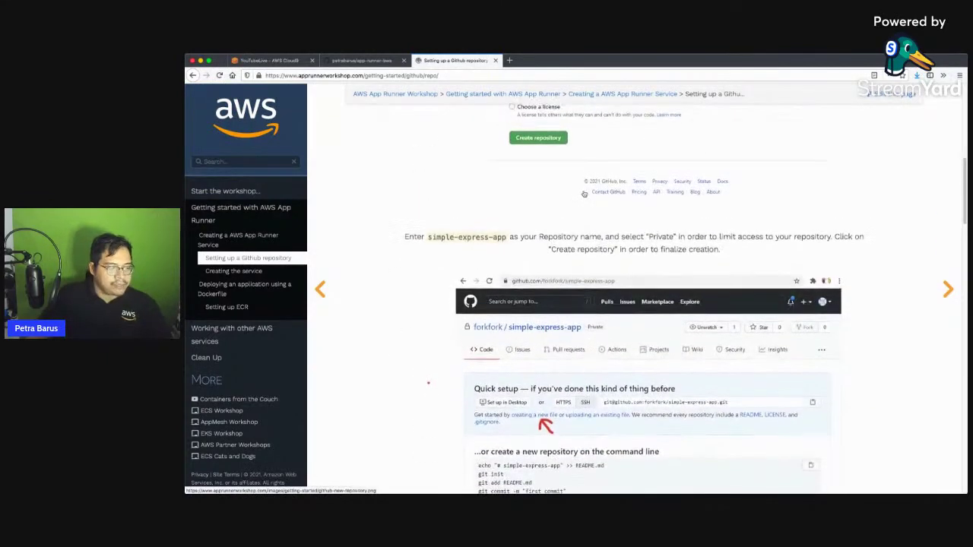
scroll(584, 195, "up", 2)
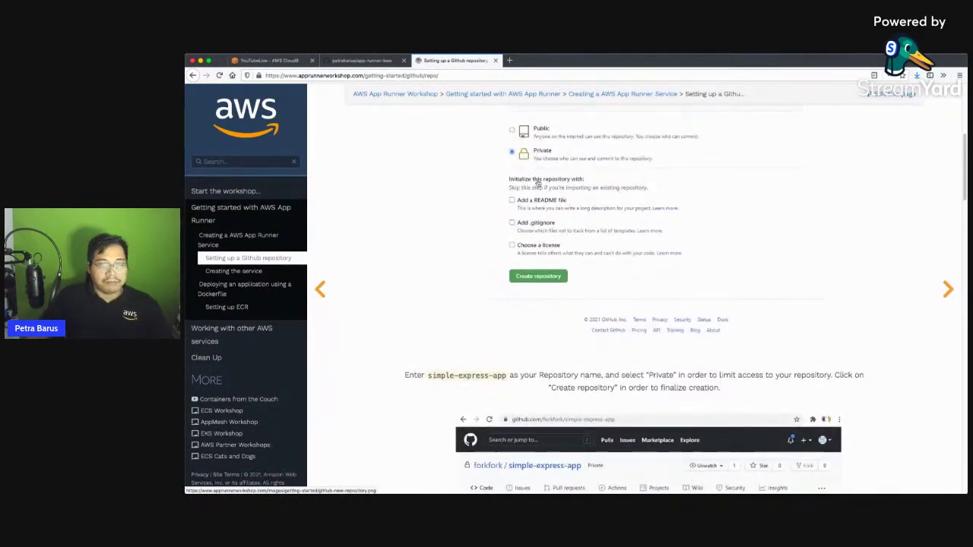
scroll(562, 259, "down", 7)
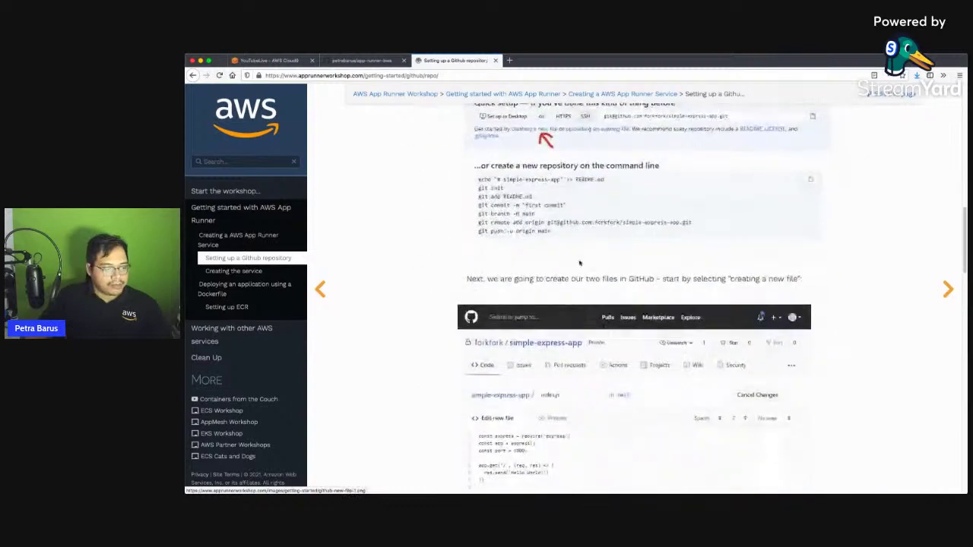
scroll(598, 272, "down", 2)
scroll(532, 281, "down", 1)
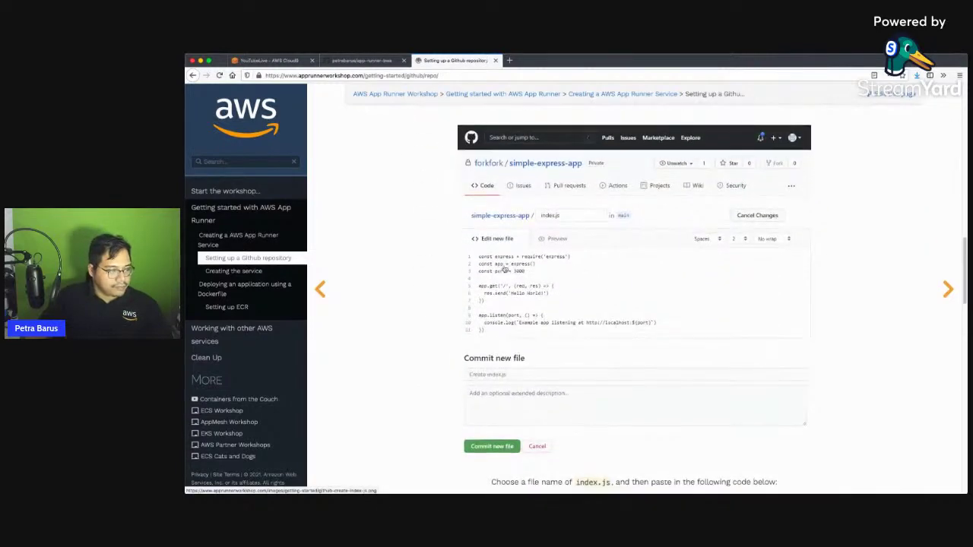
scroll(542, 320, "down", 4)
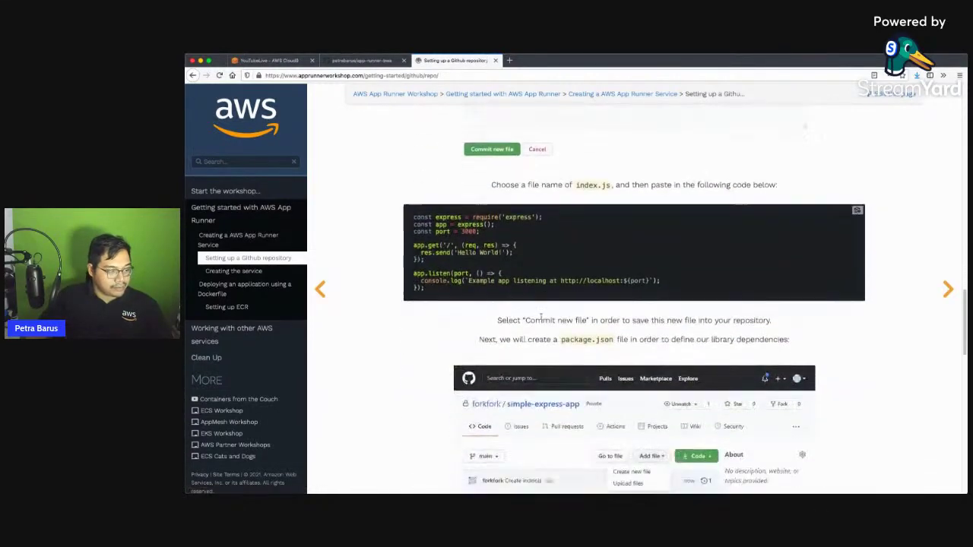
scroll(594, 376, "down", 8)
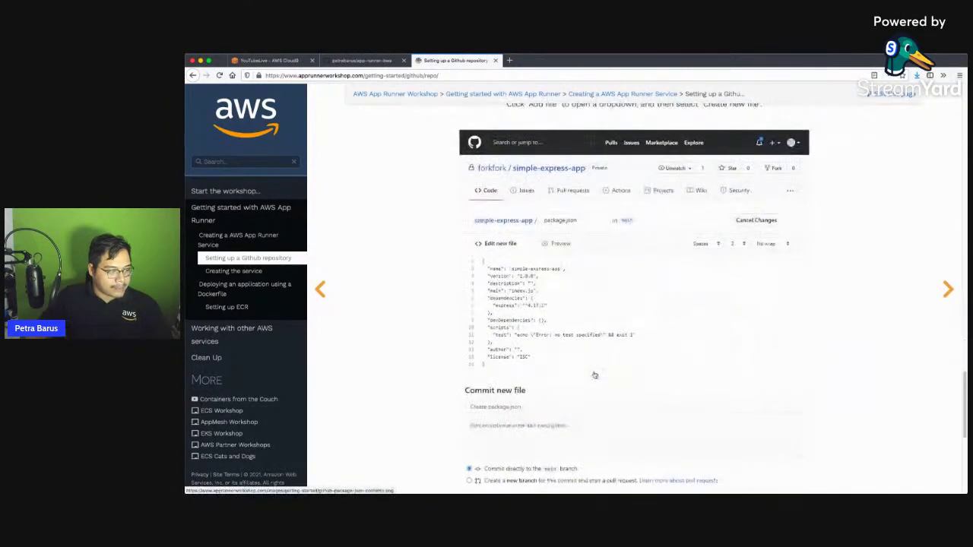
scroll(595, 376, "down", 4)
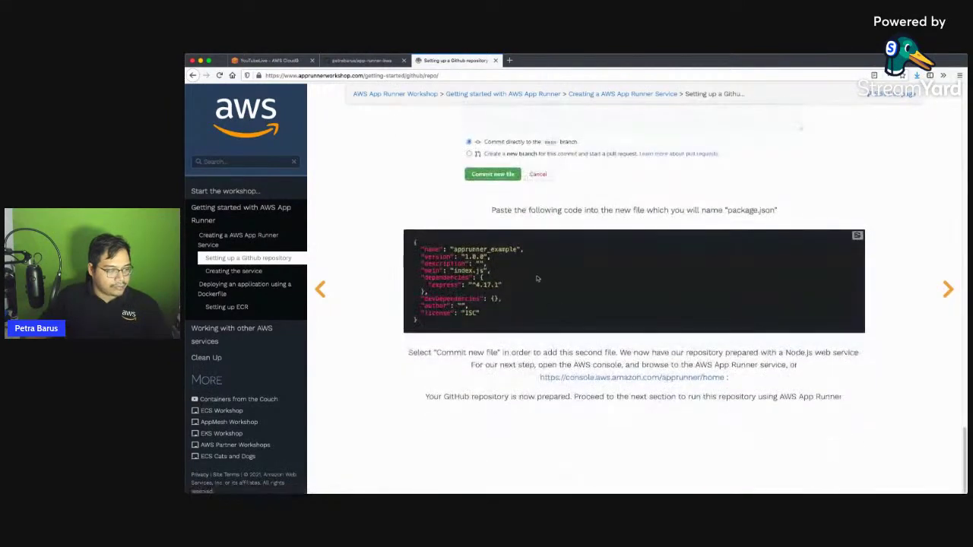
left_click_drag(499, 243, 494, 319)
left_click(494, 321)
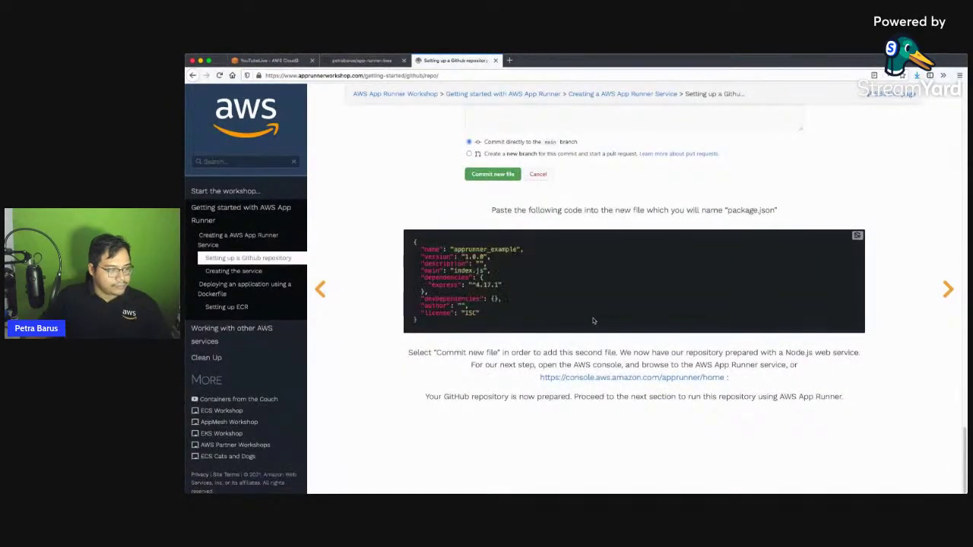
Advance the workshop to "Creating the service" and switch to the app-runner-bwa repository page on GitHub.
left_click(947, 291)
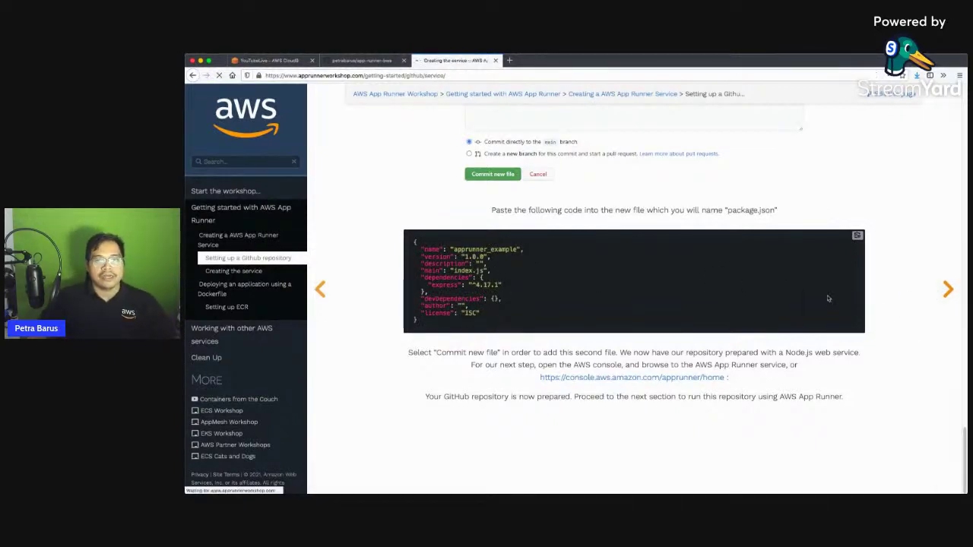
left_click(363, 60)
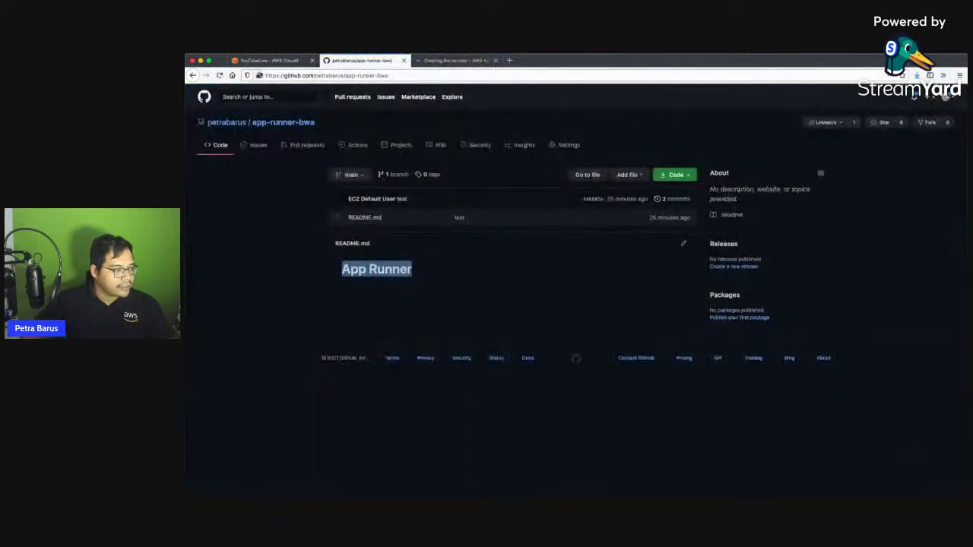
Return to Cloud9 and try to push the commit to the master branch of origin.
left_click(268, 62)
type("git push")
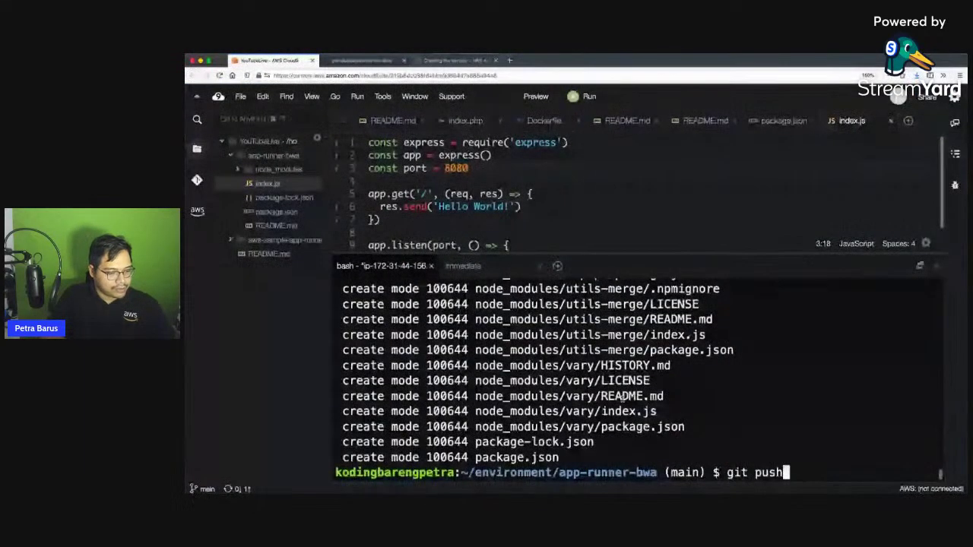
type(" origin master")
key("Return")
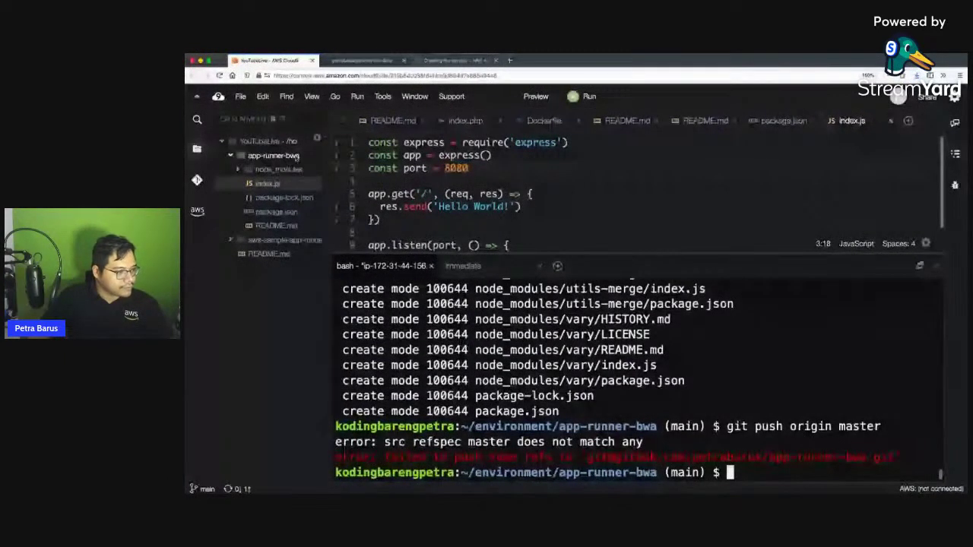
Push the commit from the app-runner-bwa folder to the main branch of origin.
type("git p")
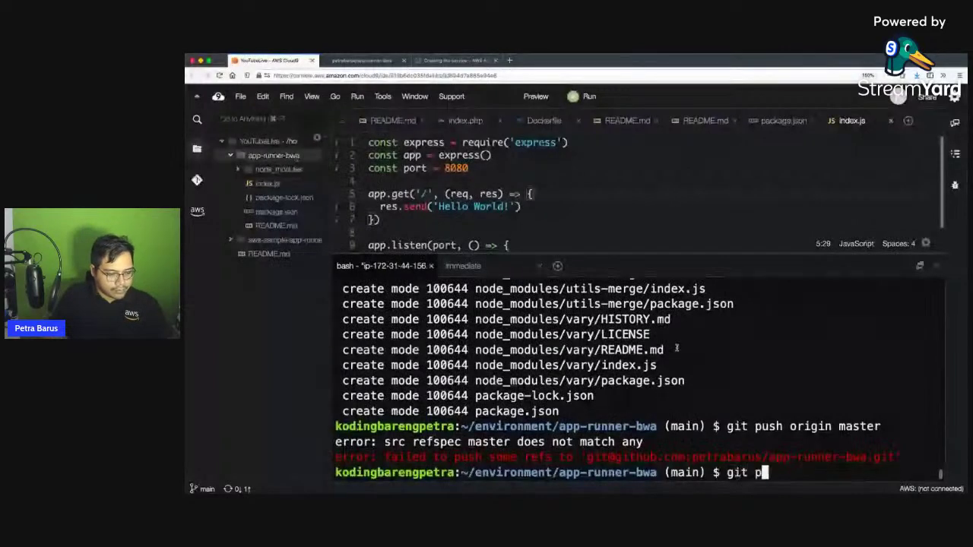
type("ush origin main")
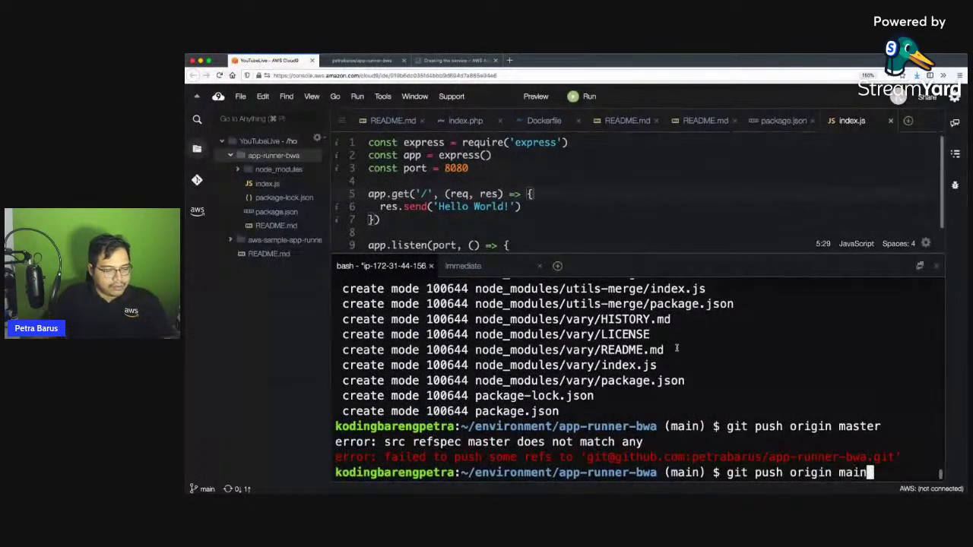
key("Return")
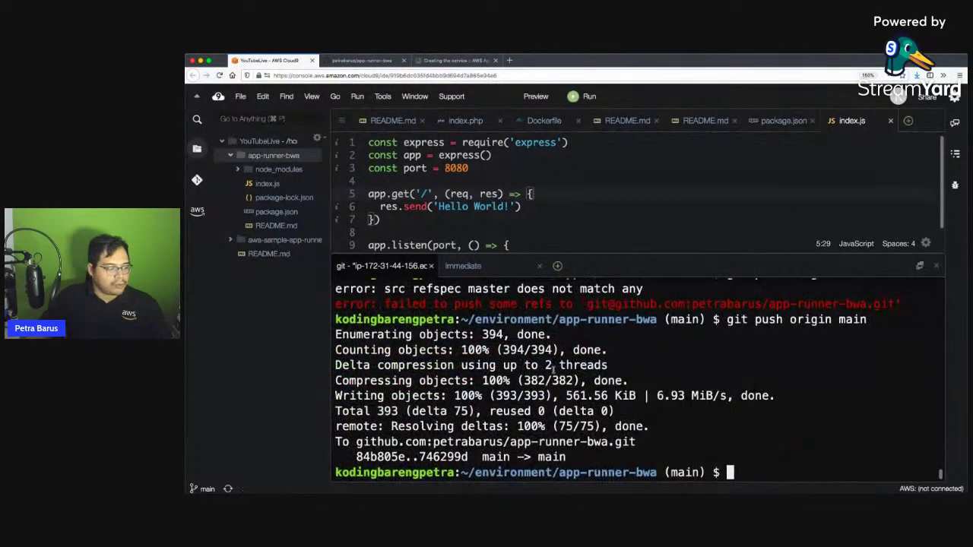
Open the AWS Management Console for us-east-1 in a new tab and start creating an App Runner service.
left_click(455, 60)
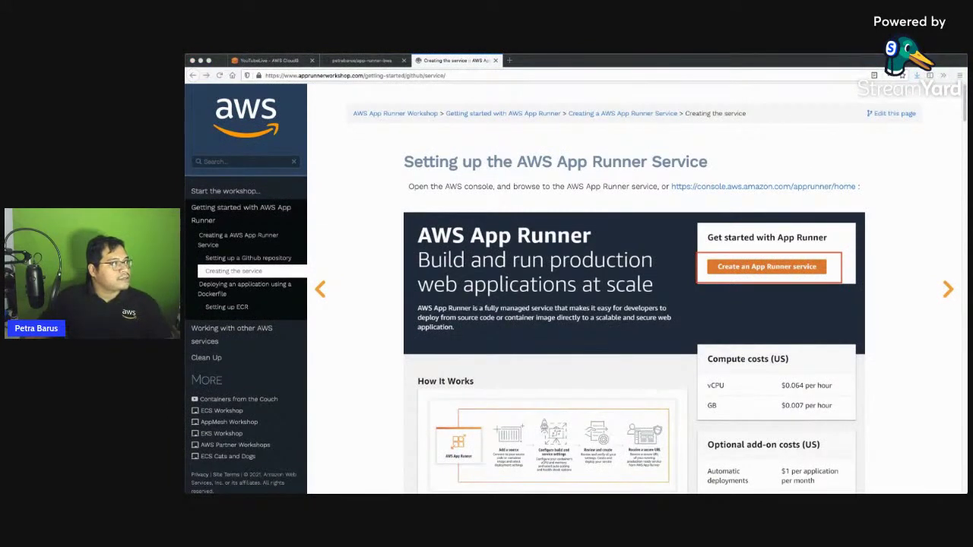
left_click(510, 60)
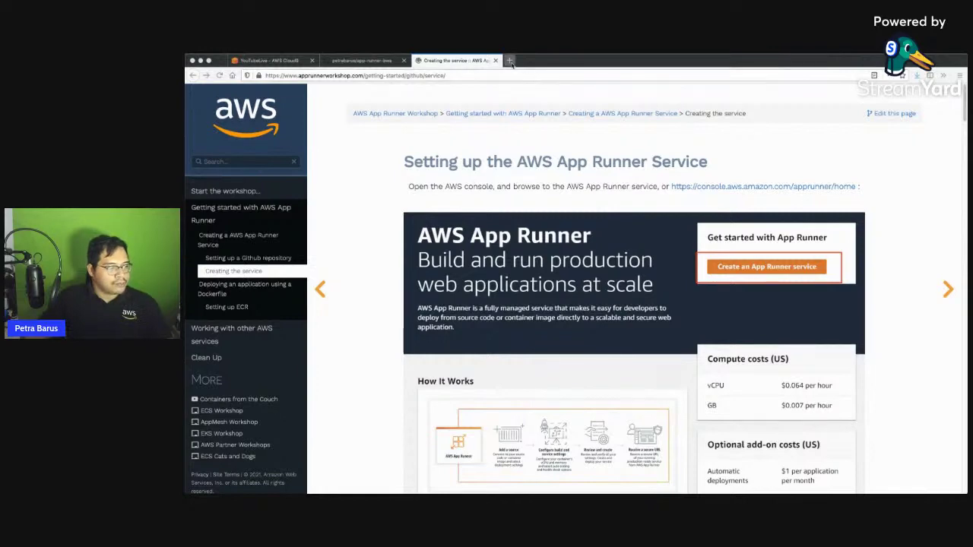
type("https://console.aws.amazon.com/console/home?region=us-east-1")
key("Return")
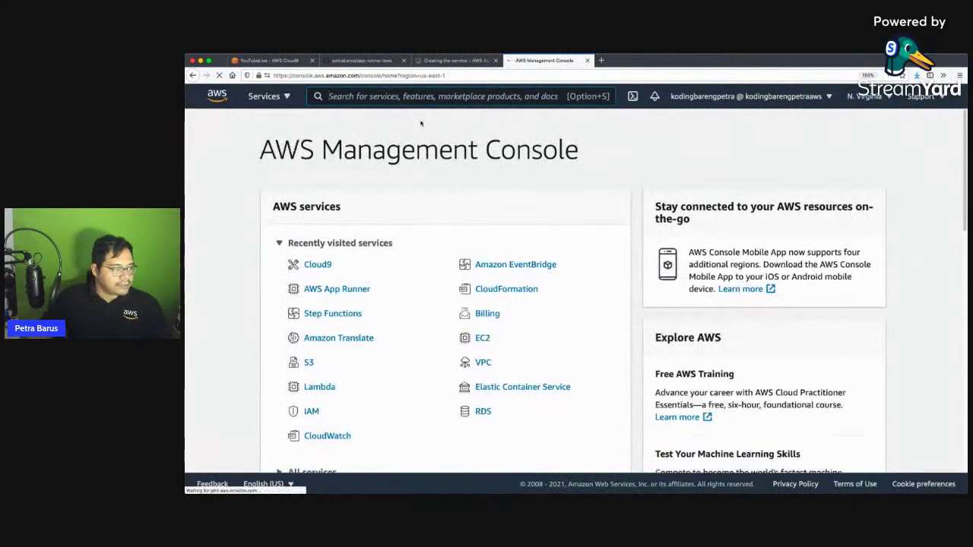
left_click(356, 289)
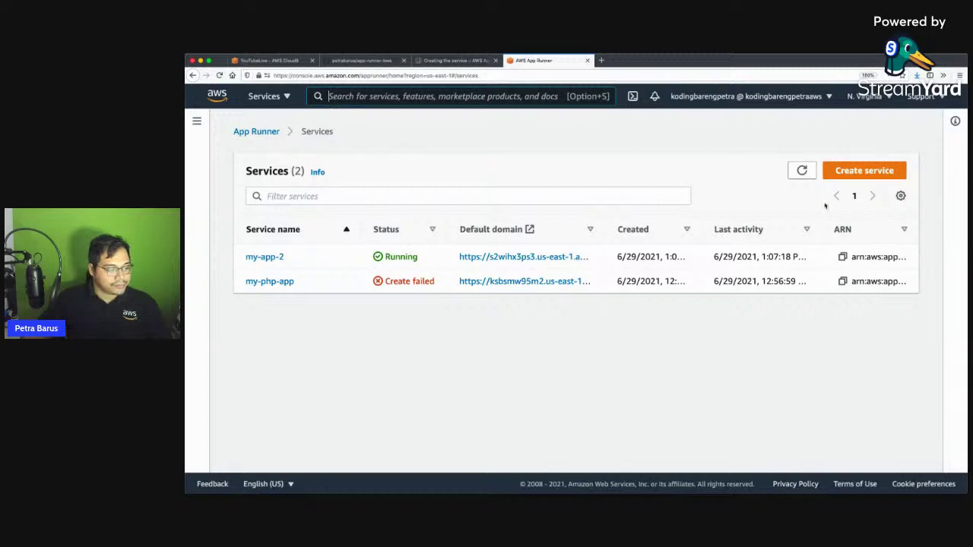
left_click(864, 171)
scroll(647, 304, "down", 1)
scroll(646, 304, "up", 1)
Close the workshop page and set the new service's repository type to Source code repository.
left_click(456, 60)
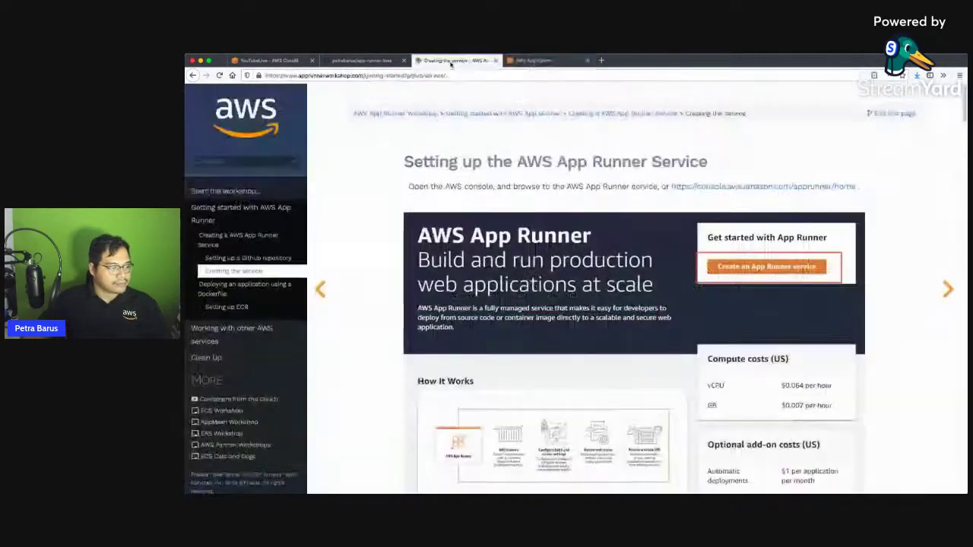
left_click(495, 60)
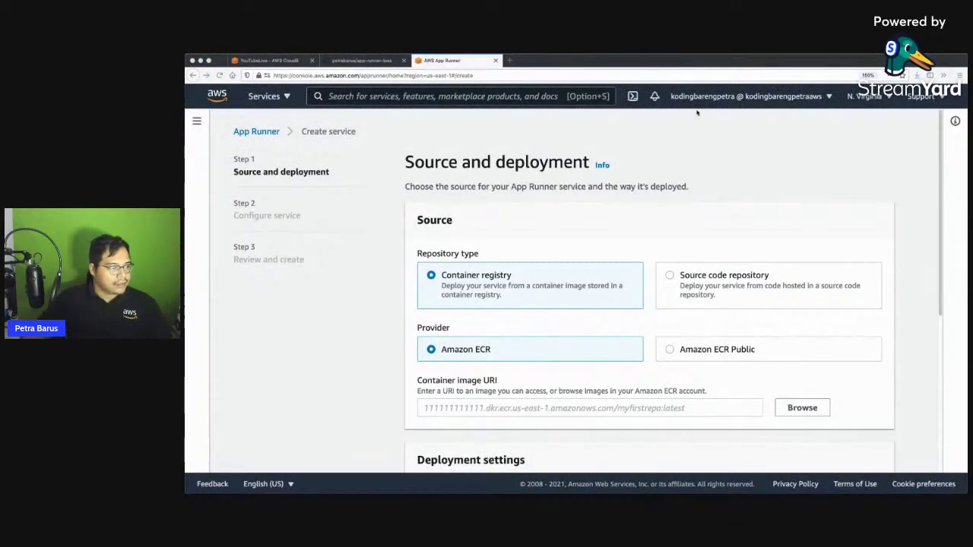
scroll(775, 188, "down", 3)
scroll(775, 188, "up", 1)
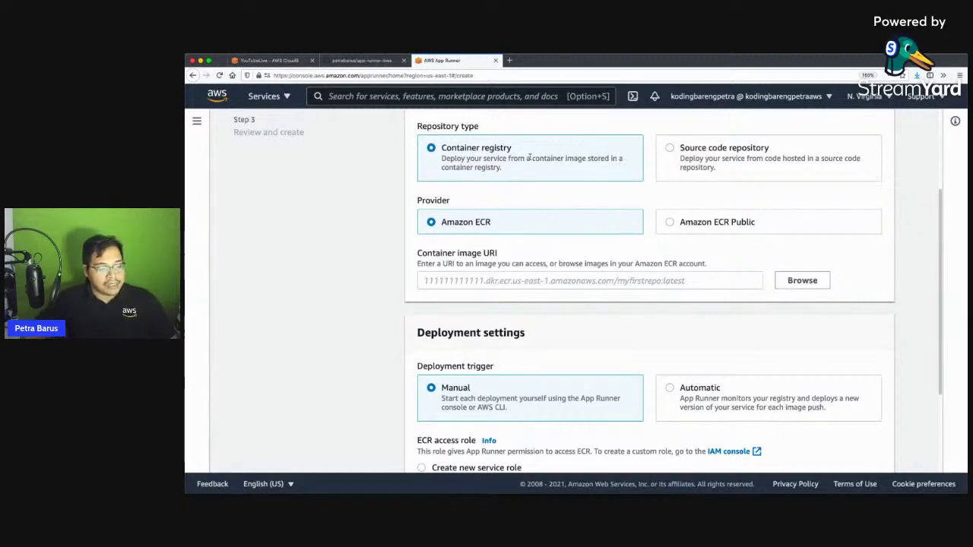
left_click(672, 150)
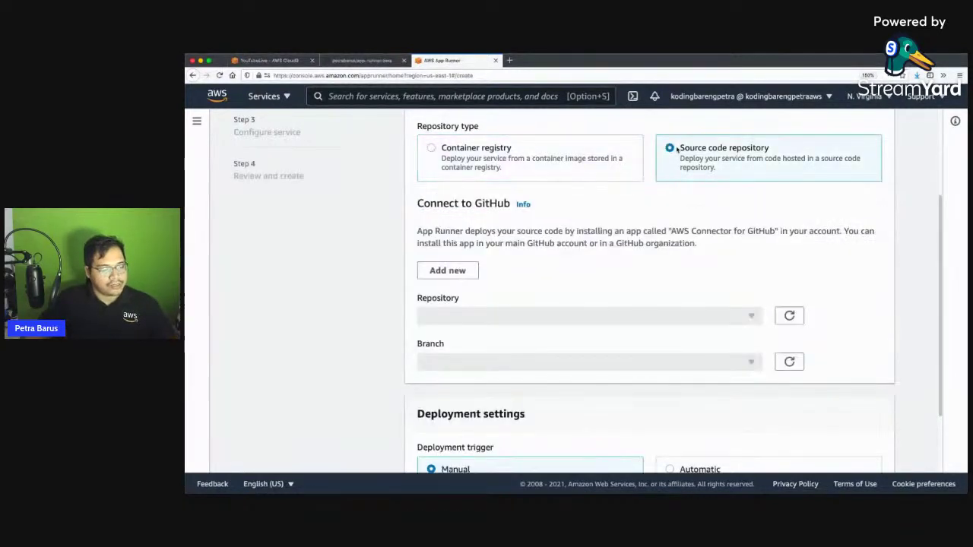
Check the existing GitHub connection and its repository choices, and open the form for adding a new connection.
left_click(578, 273)
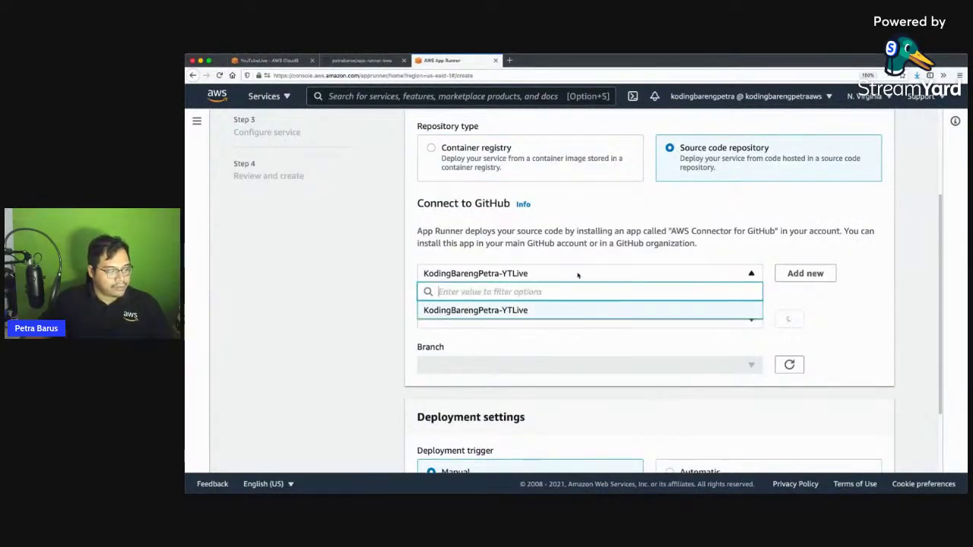
left_click(588, 259)
left_click(501, 320)
left_click(579, 323)
left_click(805, 274)
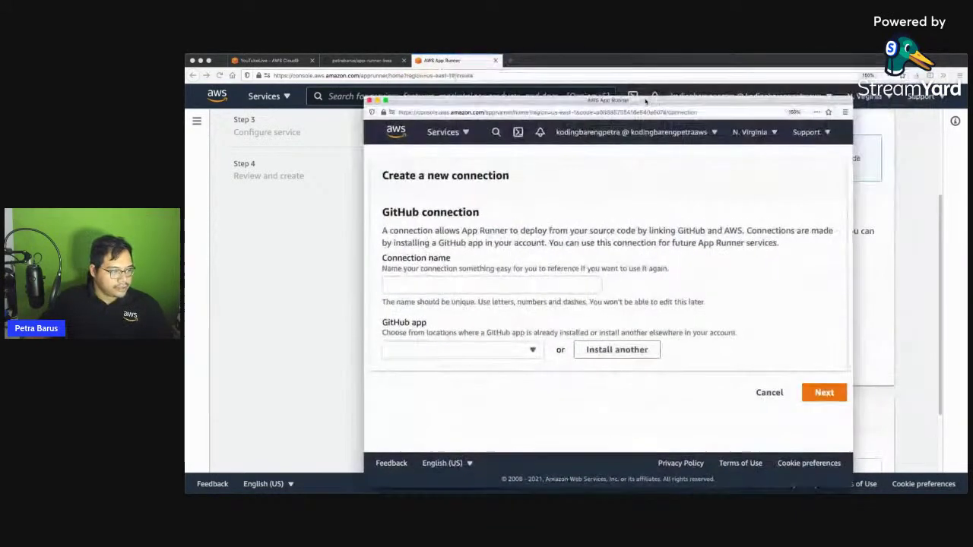
Check the available GitHub app and start installing another AWS Connector for GitHub on the personal account.
left_click(564, 277)
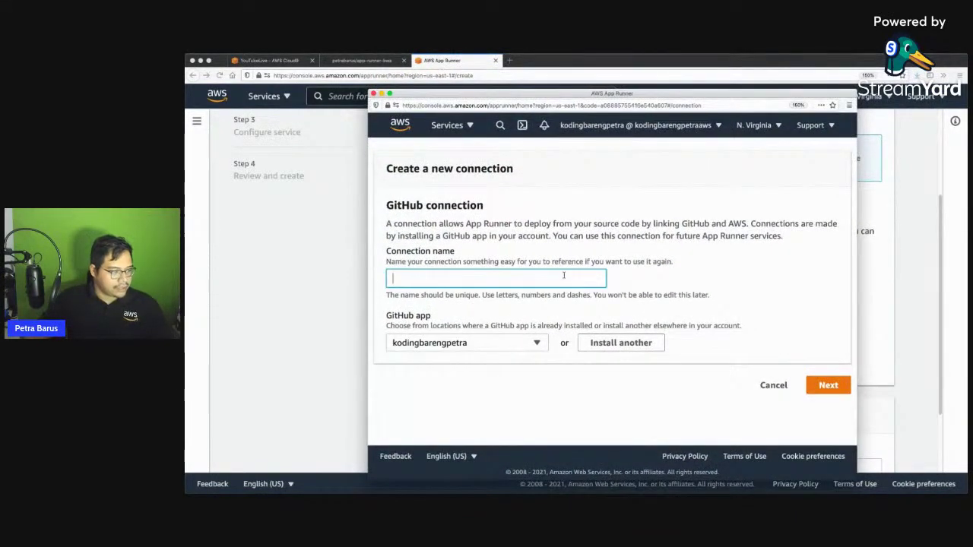
left_click(522, 338)
left_click(521, 335)
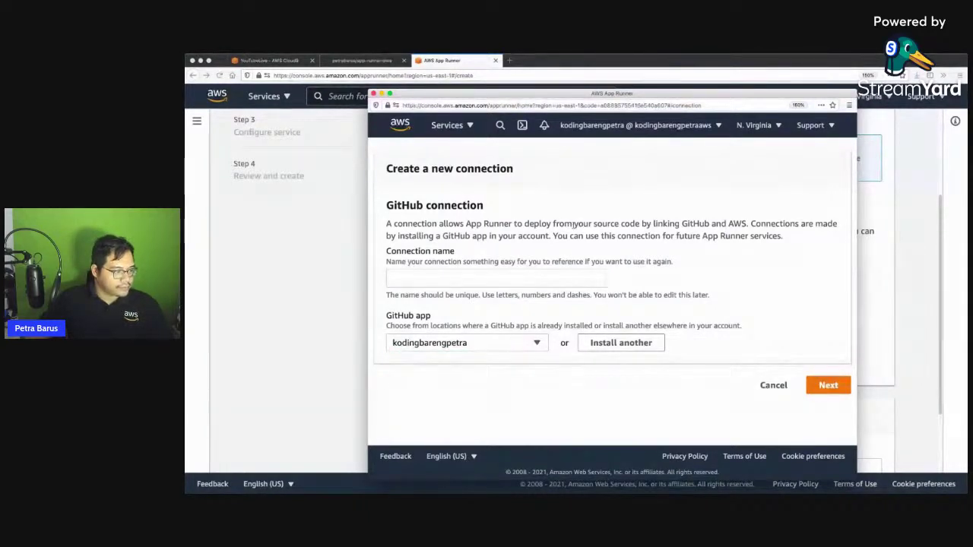
left_click(589, 345)
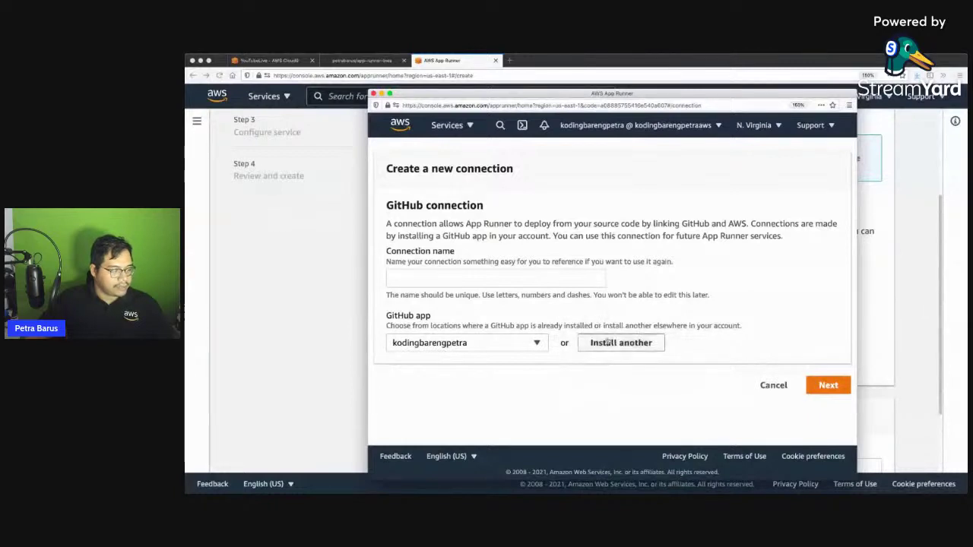
left_click(607, 347)
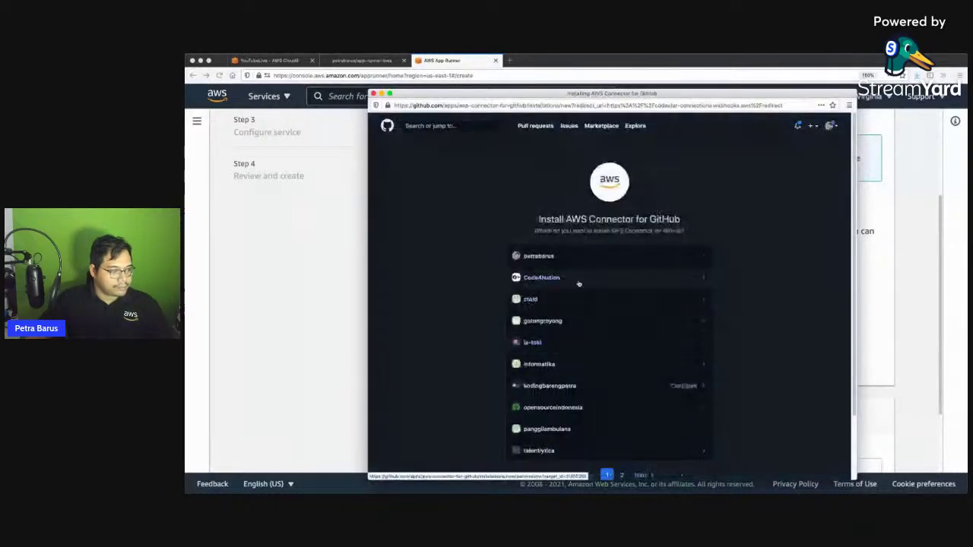
left_click(575, 256)
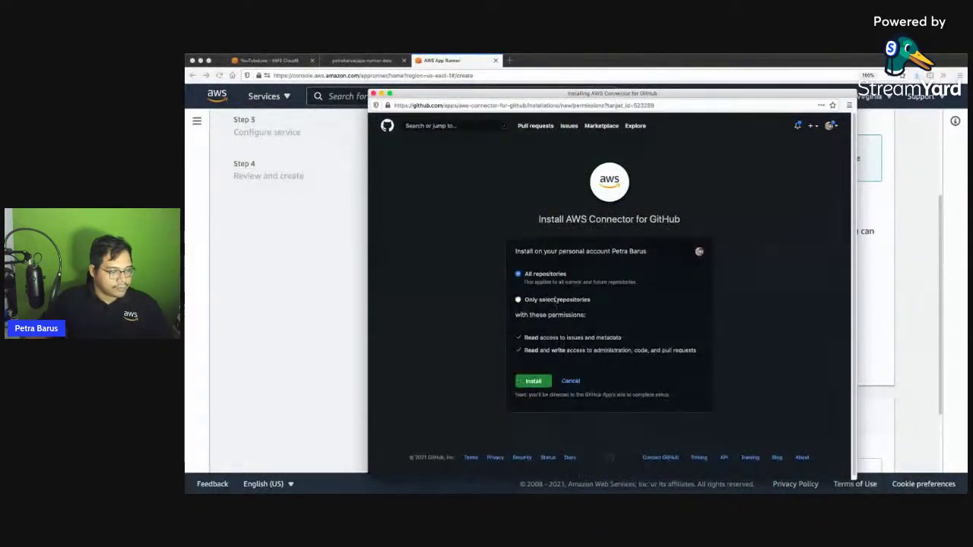
Restrict the AWS Connector for GitHub to the app-runner-bwa repository only and install it.
left_click(551, 301)
left_click(564, 313)
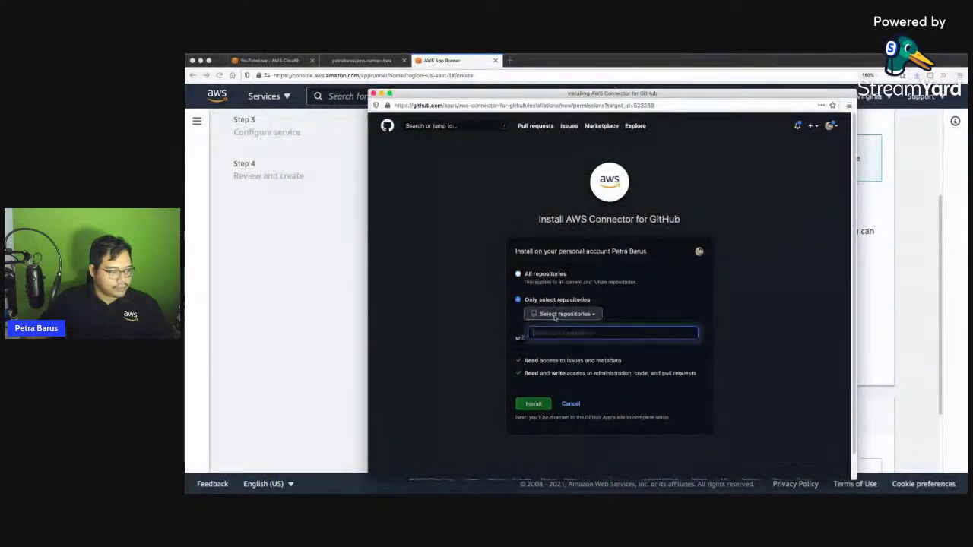
type("app")
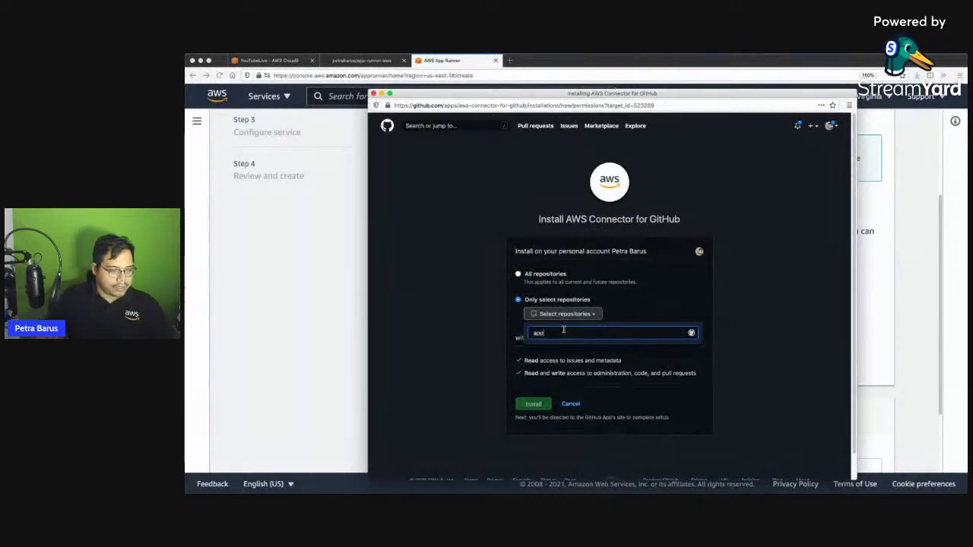
key("Down")
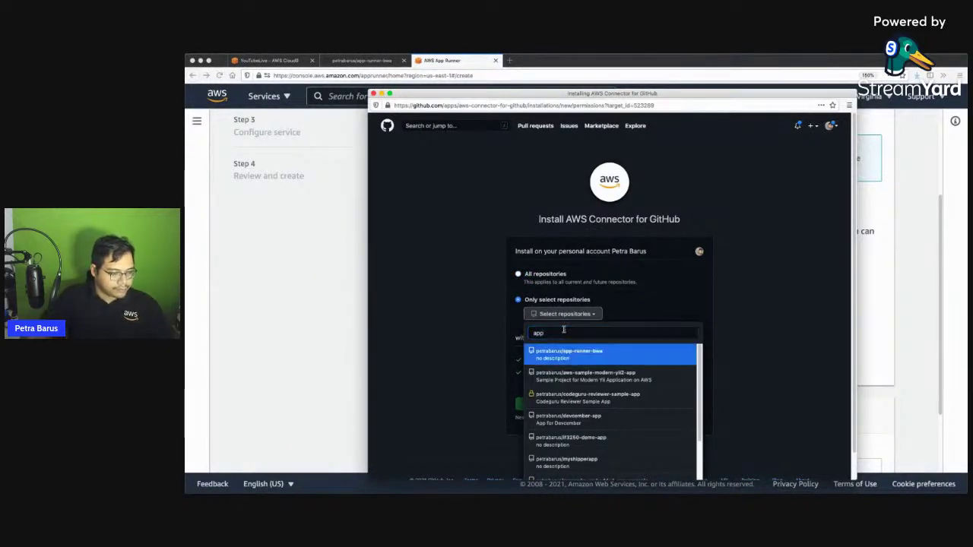
left_click(582, 364)
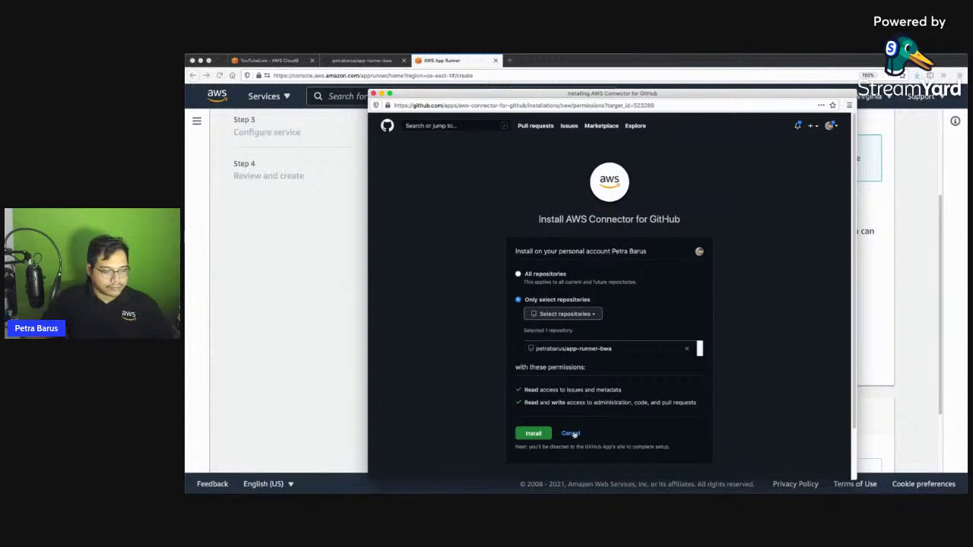
left_click(536, 433)
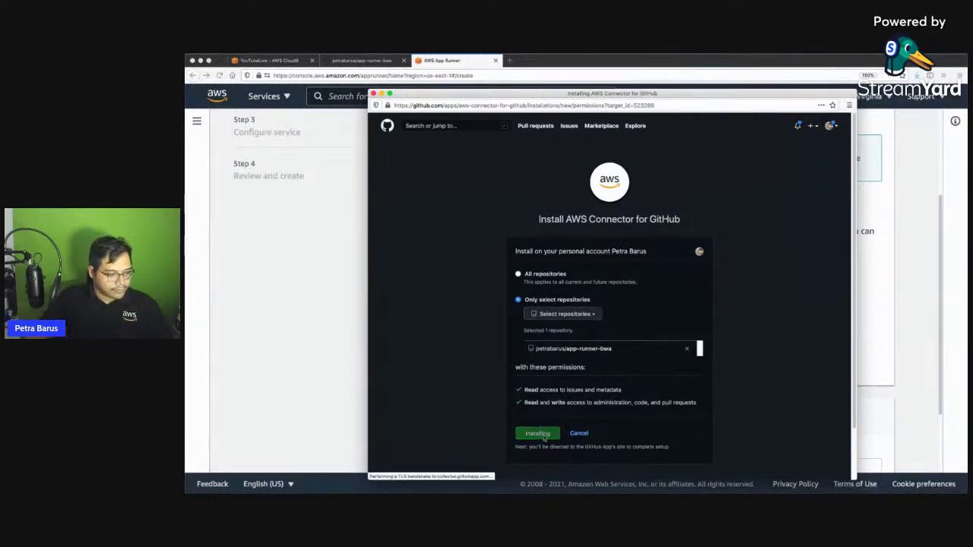
left_click(614, 228)
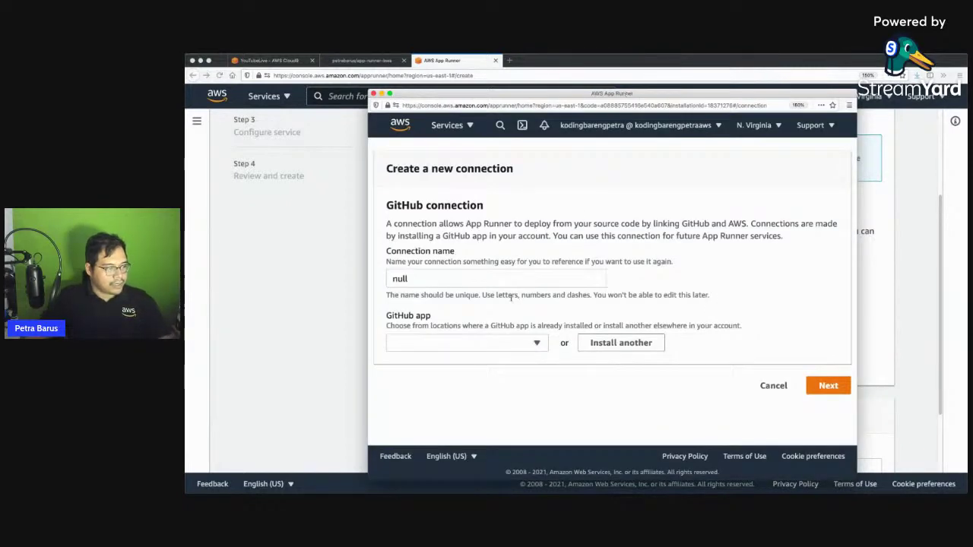
Create the GitHub connection named App-Runner-BWA using the GitHub app installed on the personal account.
left_click(521, 344)
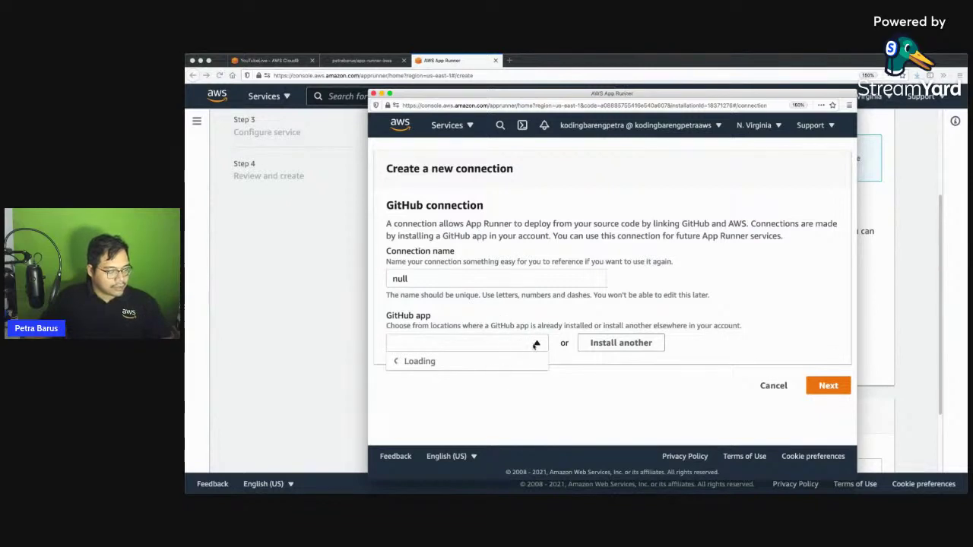
left_click(524, 286)
left_click(524, 343)
left_click(525, 343)
left_click(518, 278)
key("super+a")
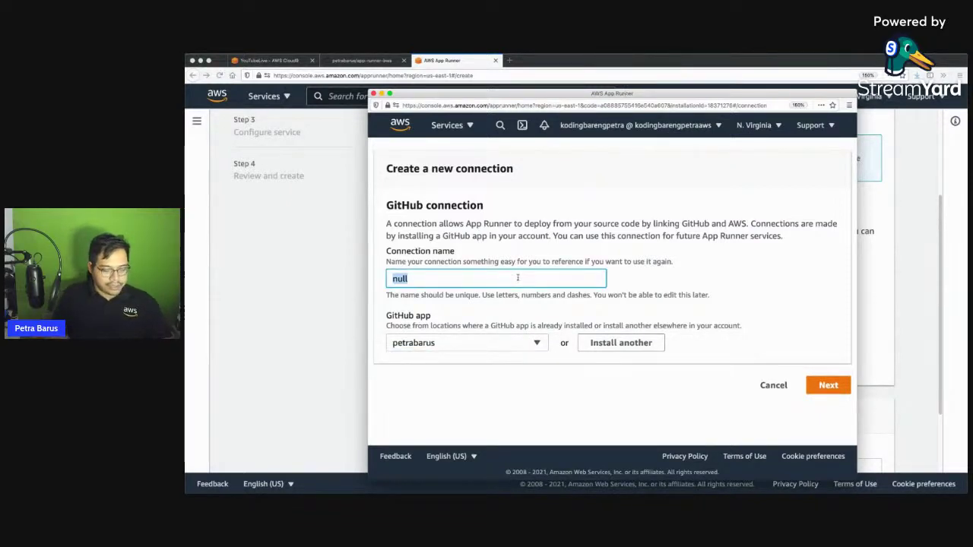
type("App-Runner-BWA")
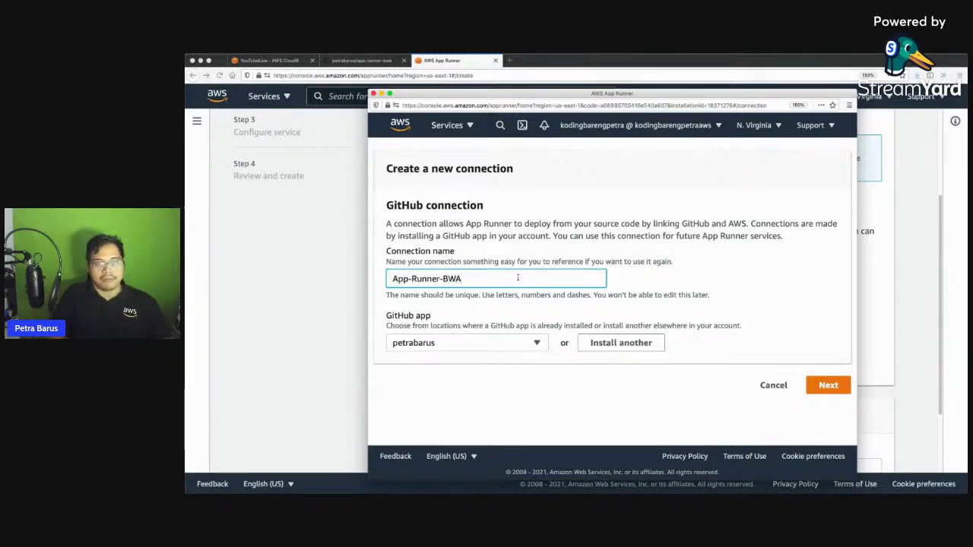
left_click(524, 342)
left_click(523, 343)
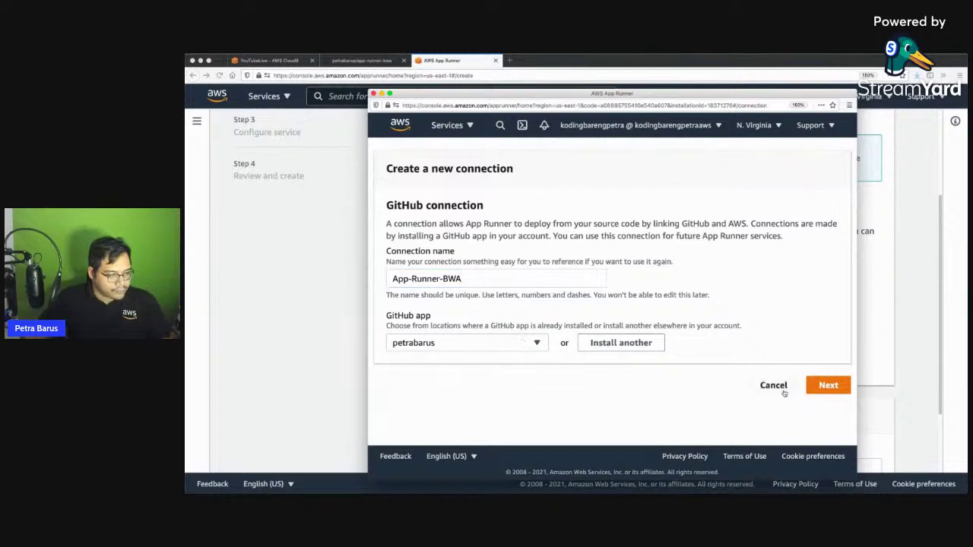
left_click(828, 386)
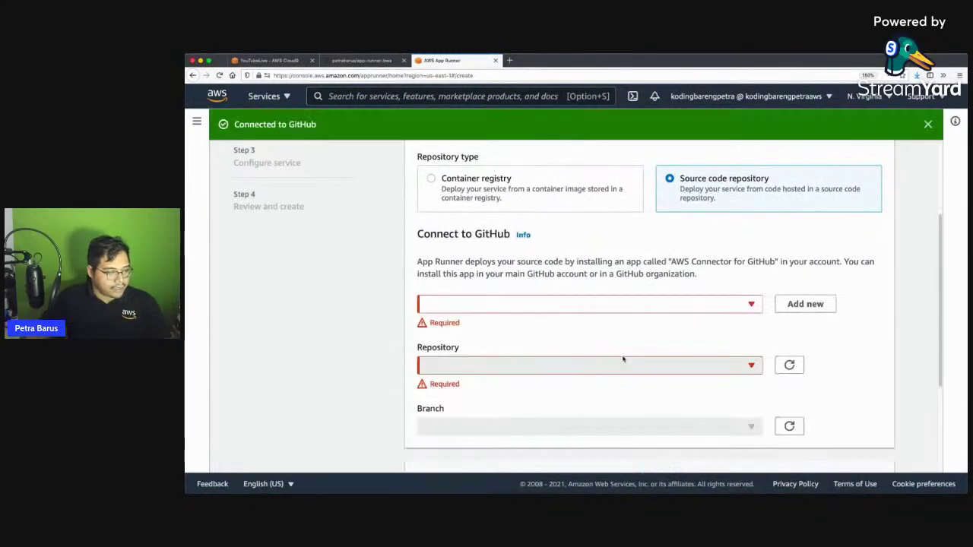
Select the App-Runner-BWA connection with the app-runner-bwa repository and its main branch as the service source.
left_click(617, 306)
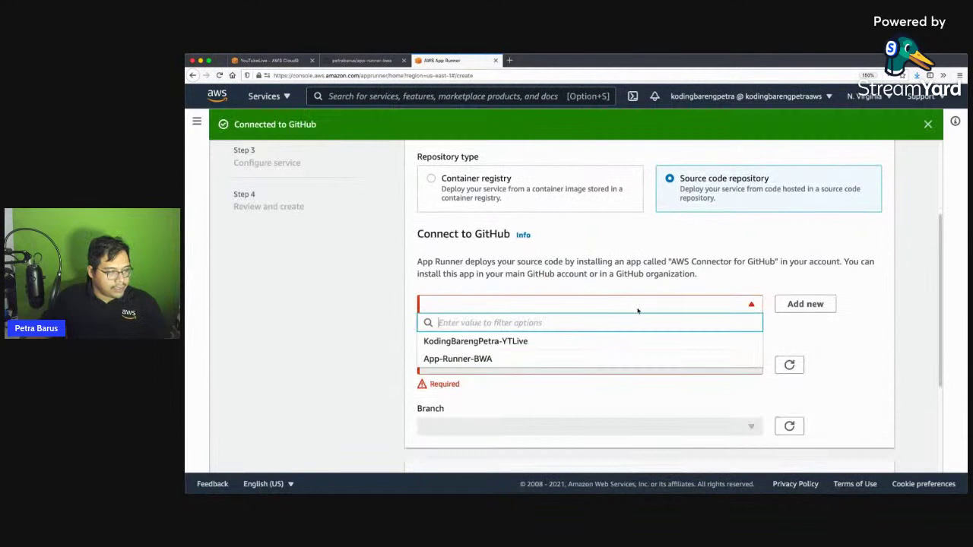
left_click(585, 358)
left_click(561, 355)
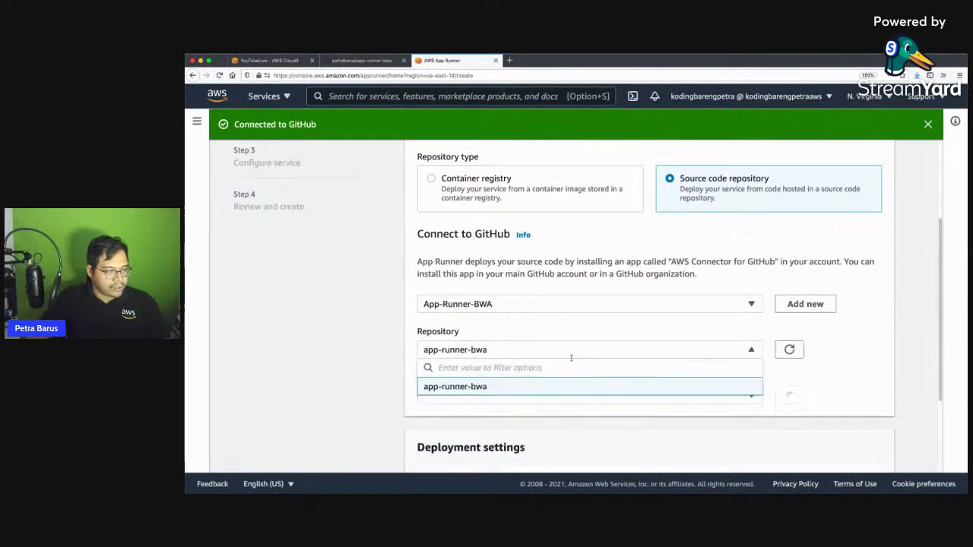
left_click(543, 370)
scroll(645, 341, "down", 2)
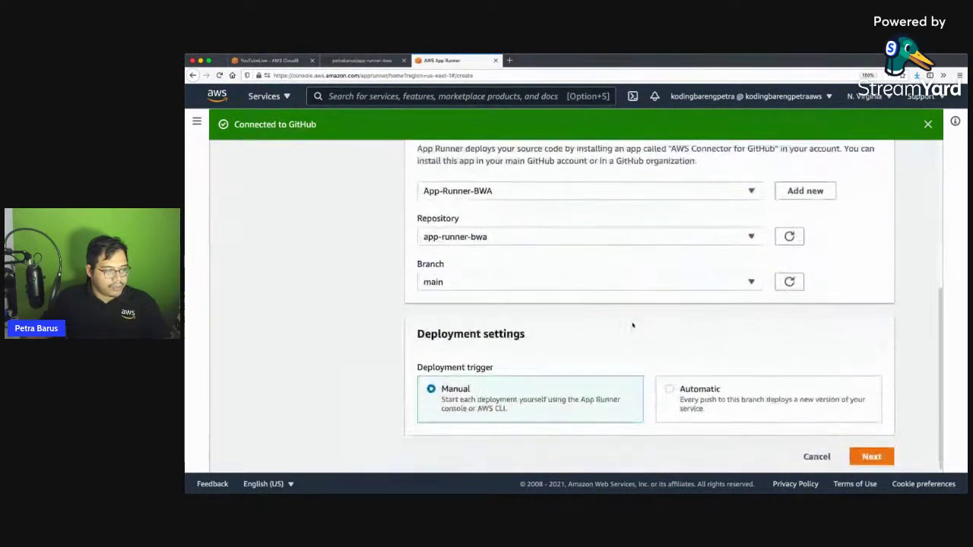
left_click(647, 281)
left_click(649, 281)
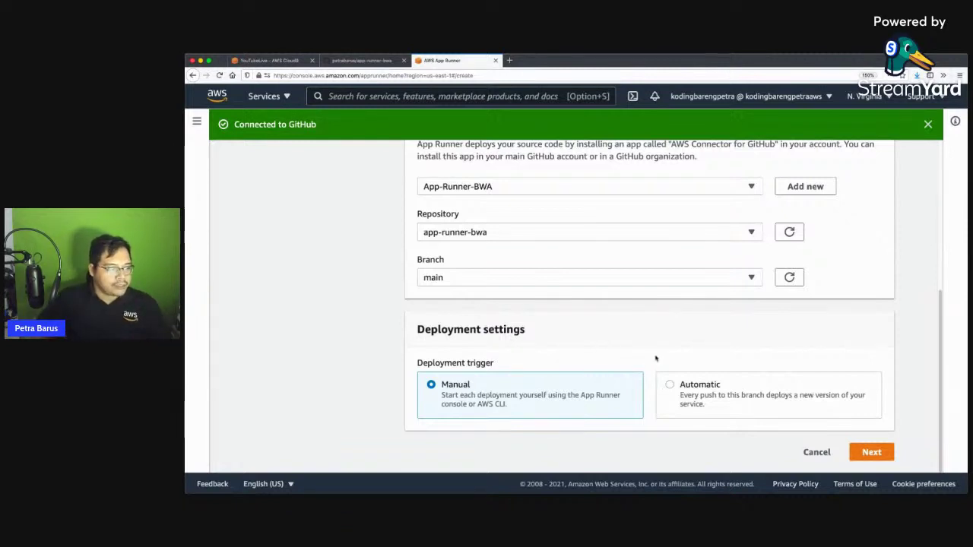
Set the deployment trigger to Automatic, and choose Nodejs 12 as the runtime in the build settings.
left_click(691, 392)
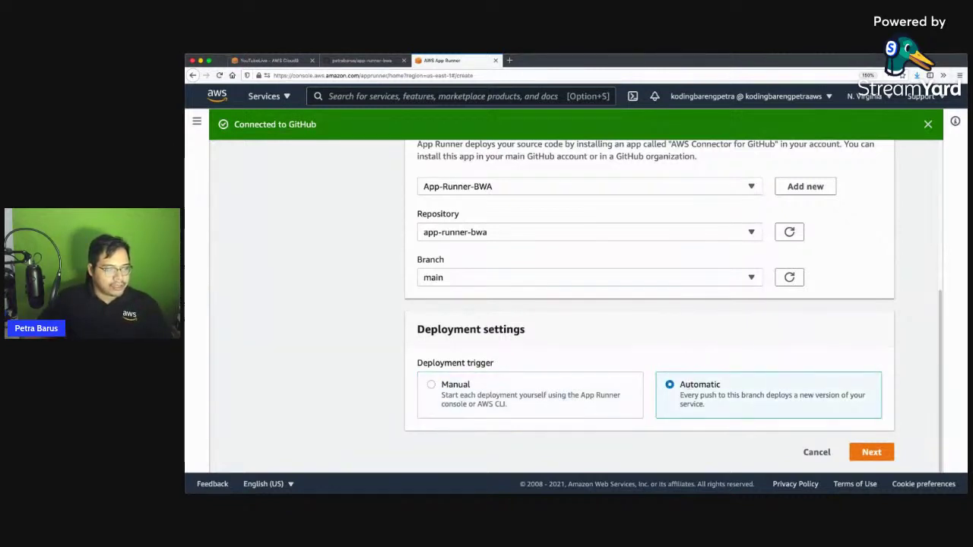
left_click(875, 453)
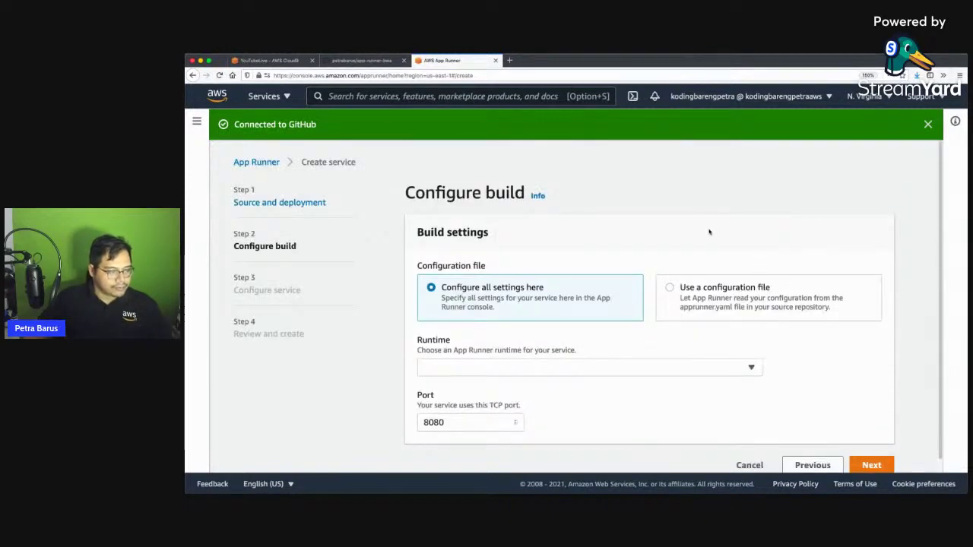
scroll(718, 234, "down", 1)
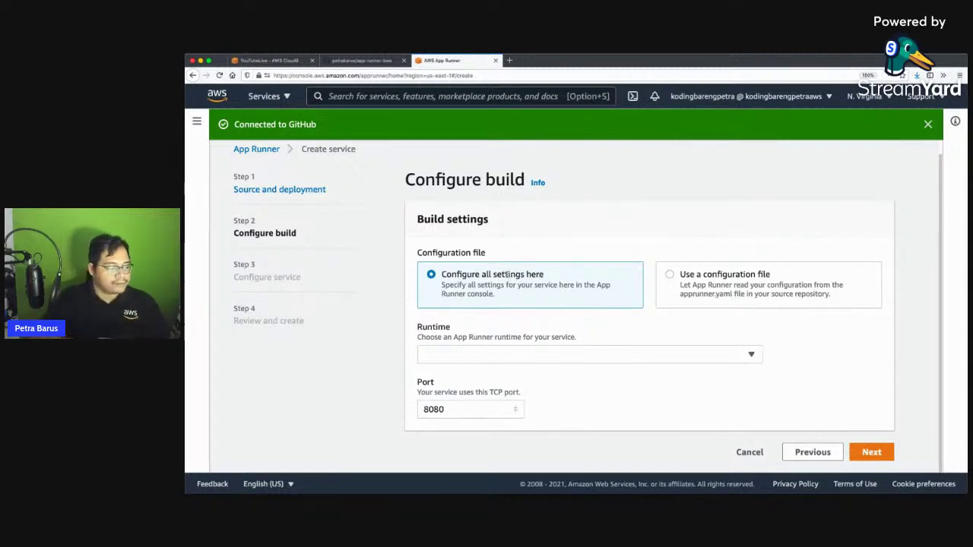
left_click(518, 355)
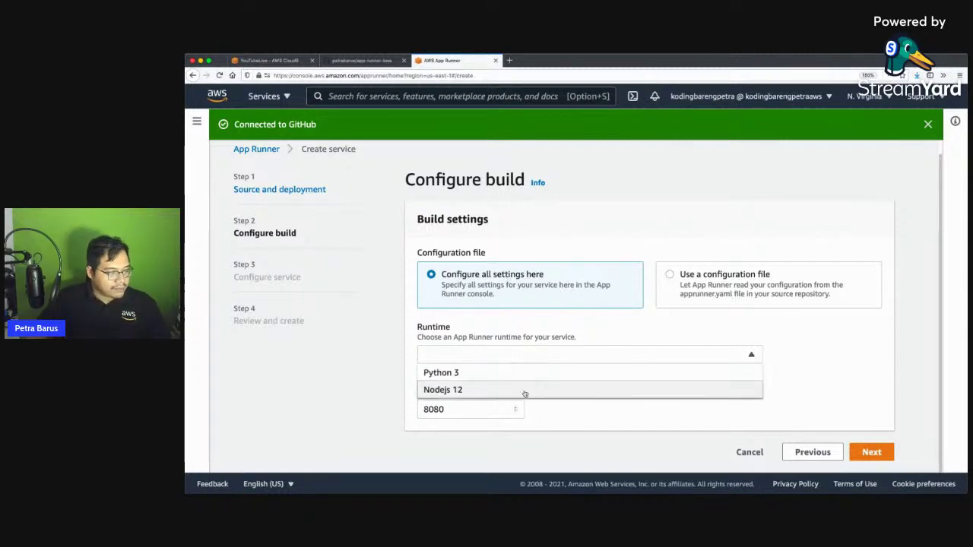
left_click(524, 391)
Set the build command to npm install and the start command to node index.js.
scroll(585, 390, "down", 3)
left_click(583, 313)
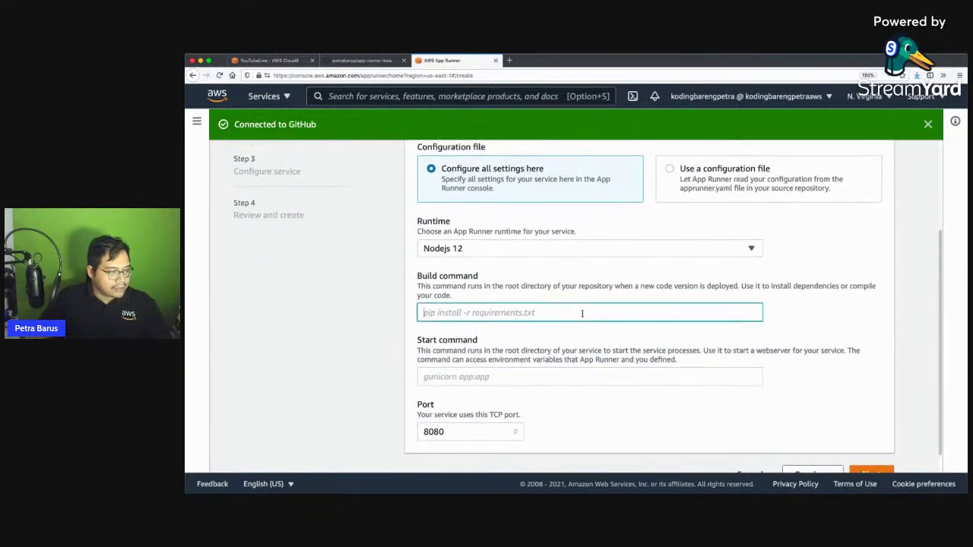
type("npm install")
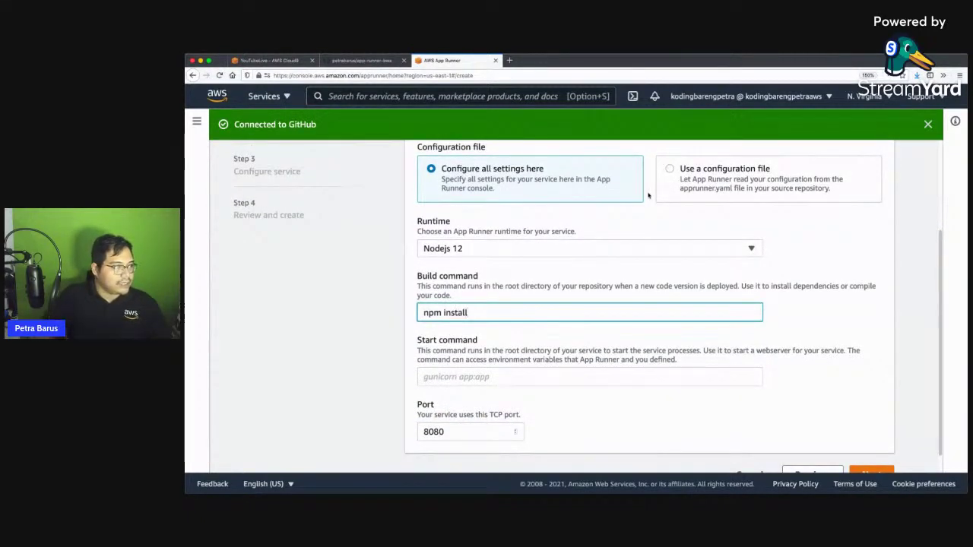
left_click(586, 376)
type("node index.js")
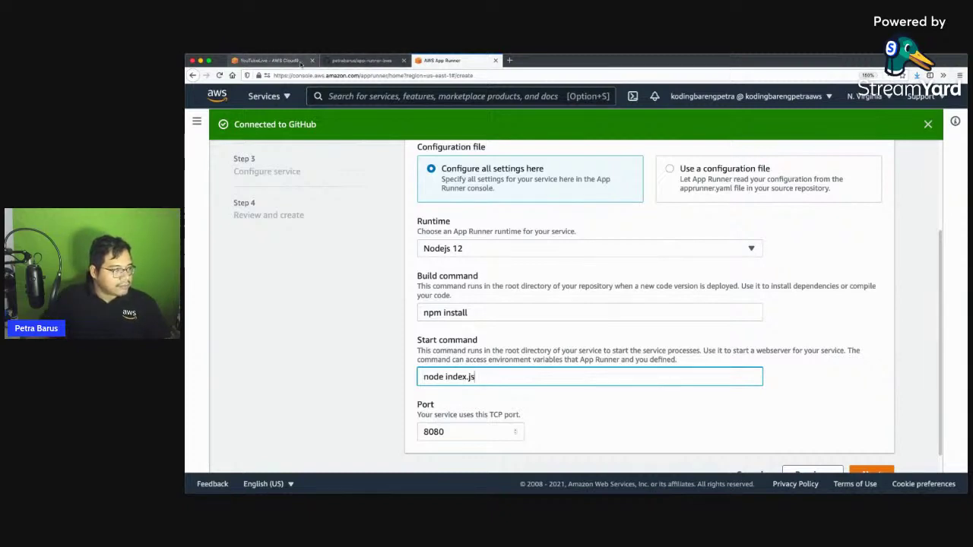
Check the port defined in index.js in Cloud9 against the App Runner port setting, and proceed to the service configuration.
left_click(266, 60)
left_click(464, 168)
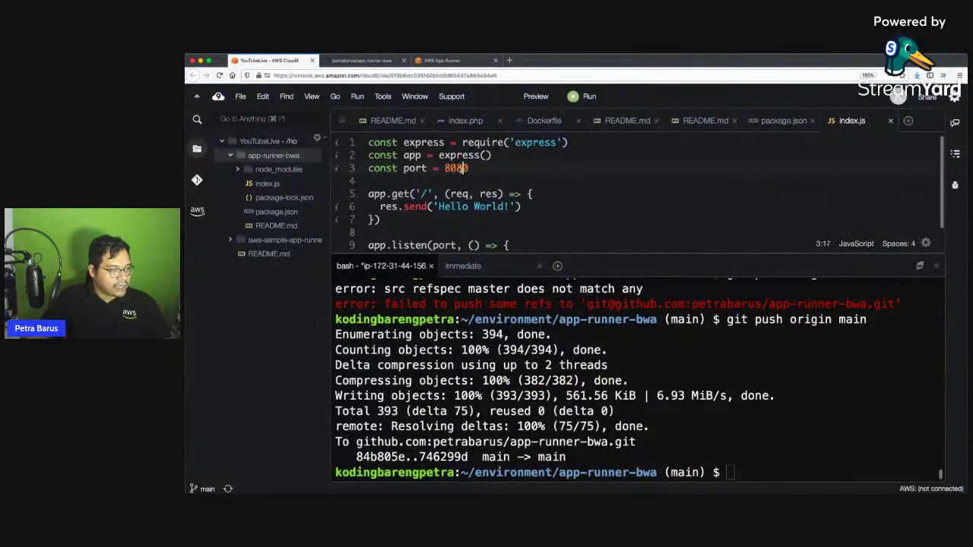
left_click(460, 61)
scroll(464, 380, "down", 1)
left_click(463, 410)
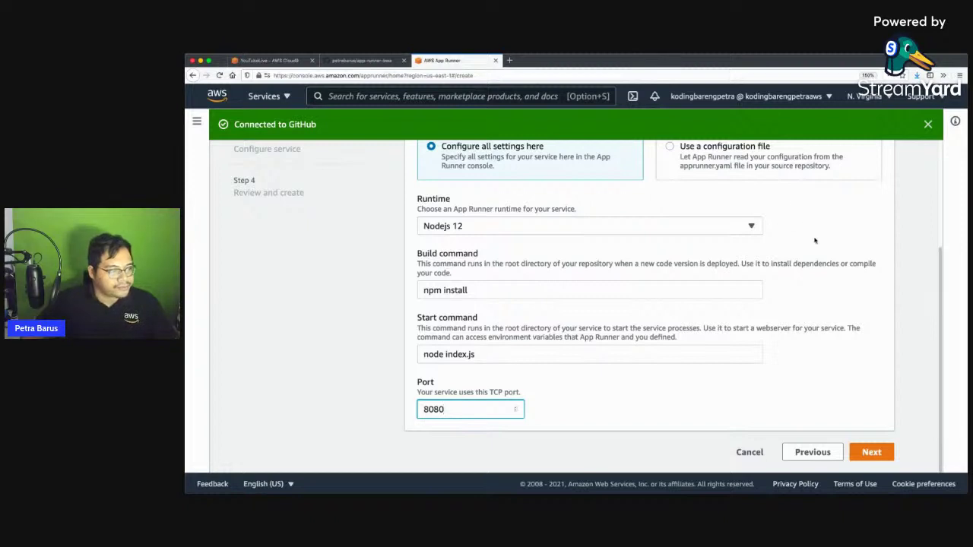
left_click(879, 451)
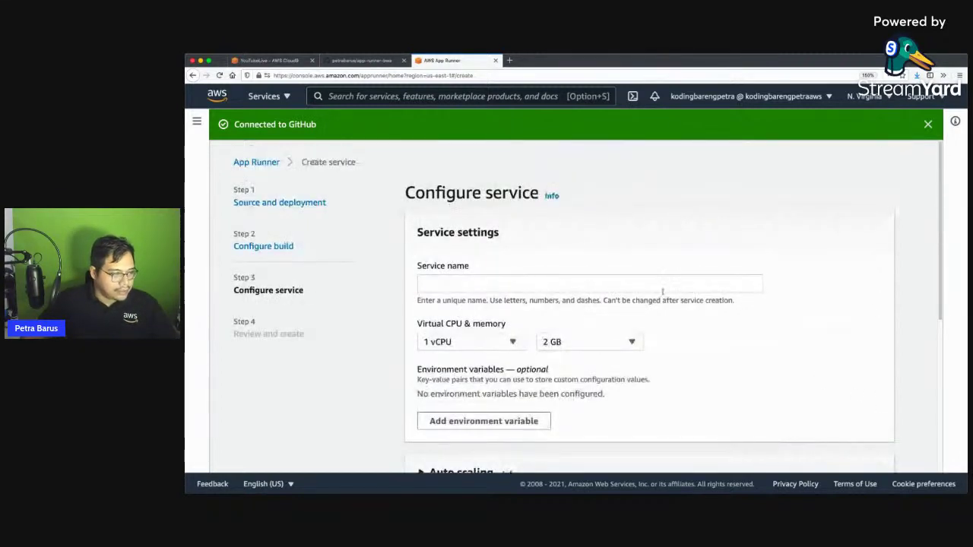
Name the service my-app-bwa.
type("my-app-bwa")
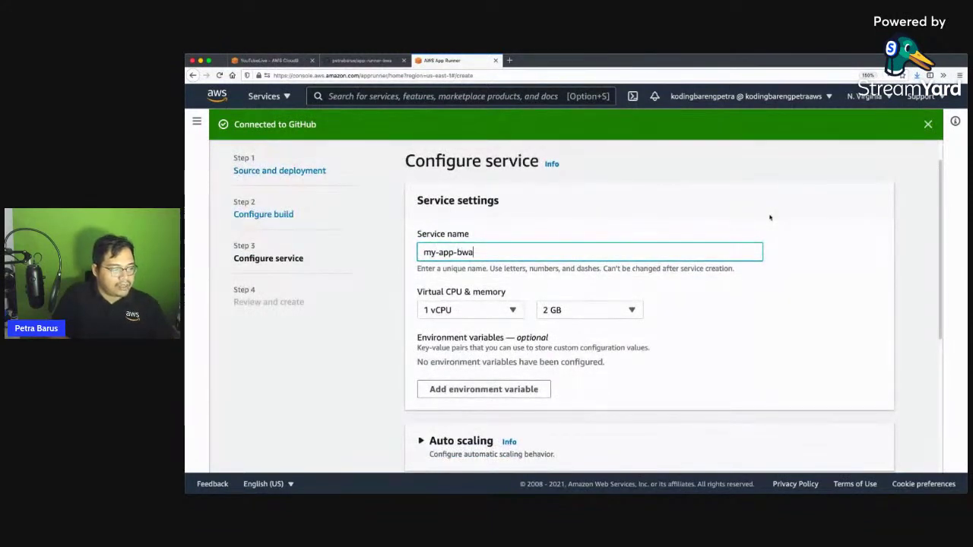
scroll(760, 244, "down", 2)
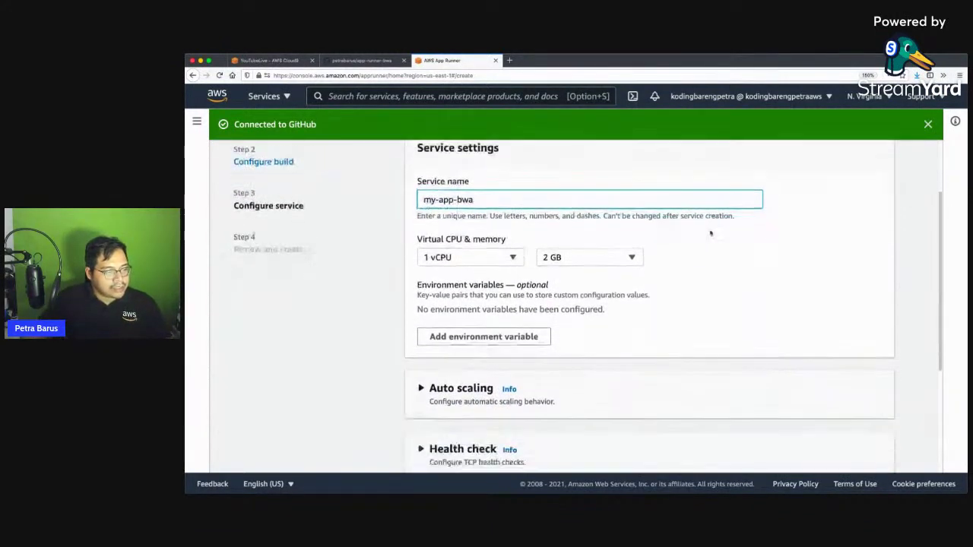
left_click_drag(457, 199, 639, 203)
triple_click(640, 203)
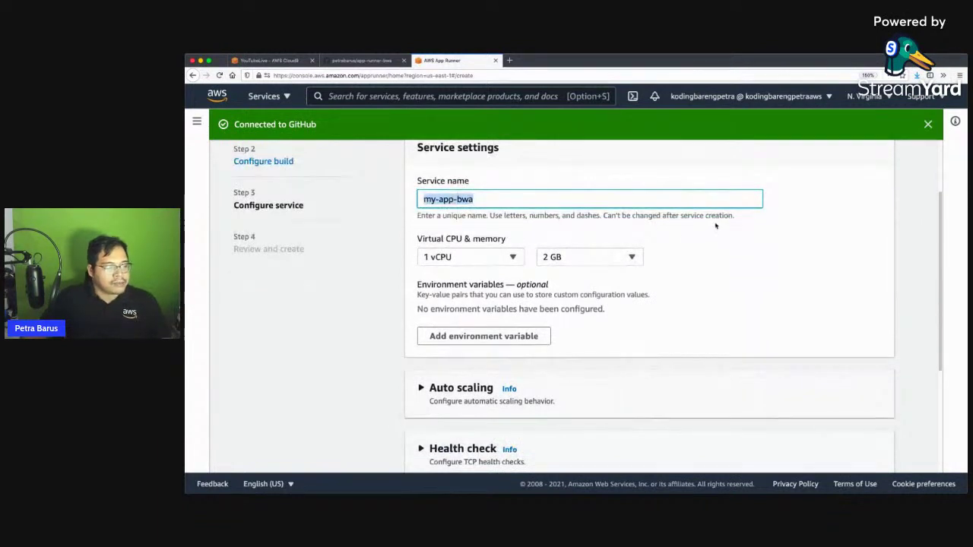
left_click(716, 226)
scroll(717, 228, "up", 3)
scroll(719, 233, "down", 2)
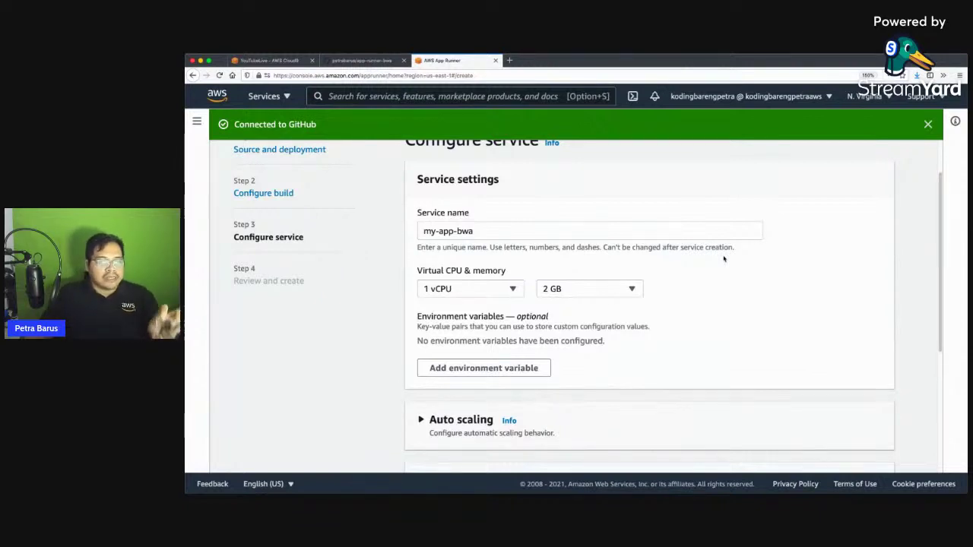
Review the virtual CPU and memory choices offered for the service.
left_click(500, 287)
left_click(496, 305)
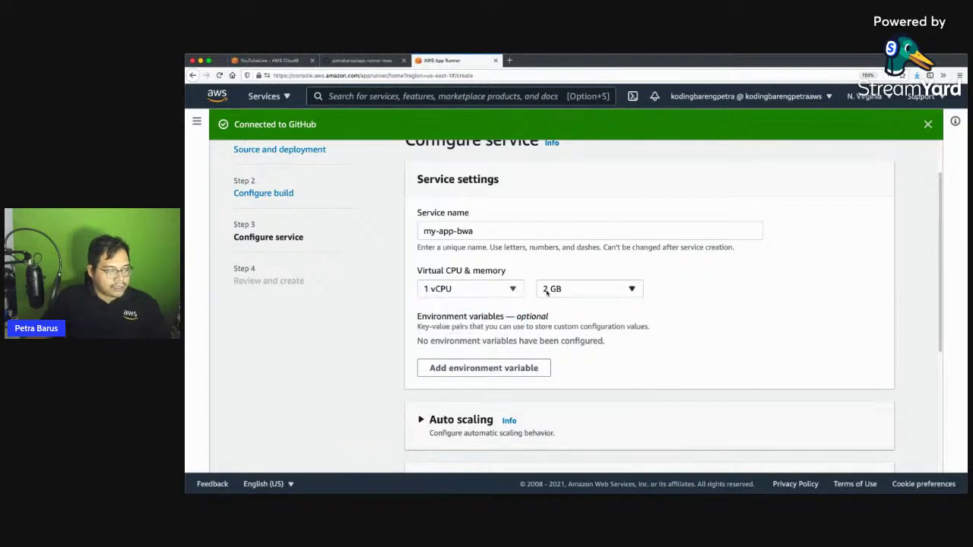
left_click(513, 289)
left_click(511, 289)
left_click(598, 289)
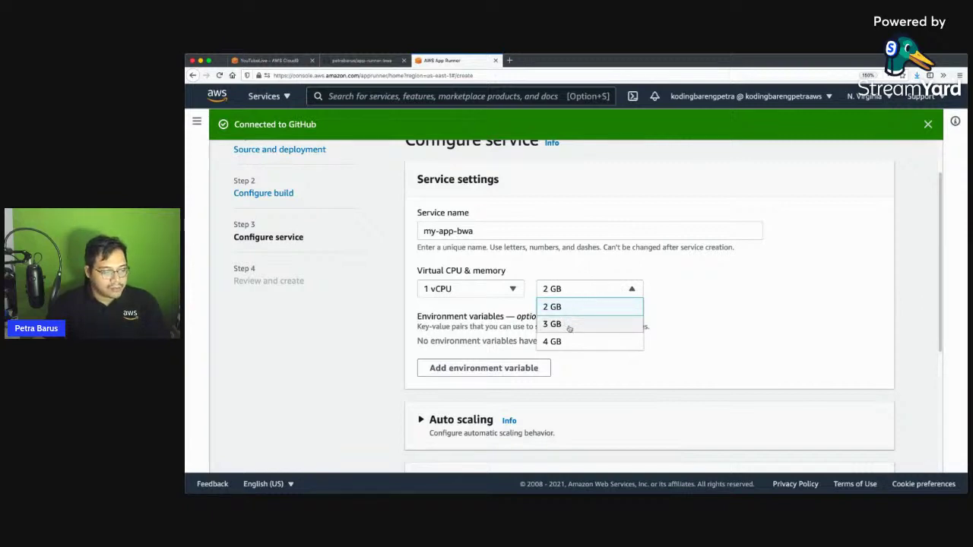
Try 2 vCPU for the service and check which memory sizes it offers.
left_click(498, 293)
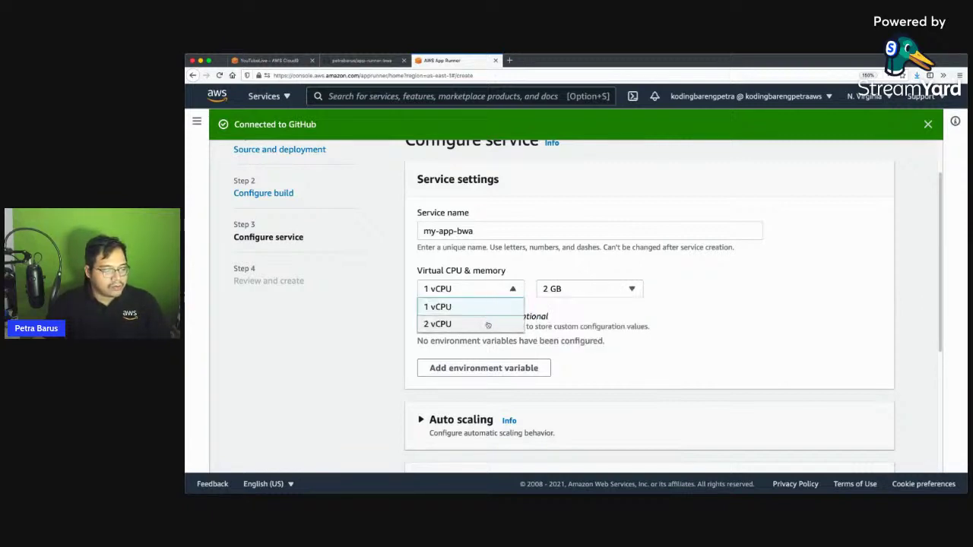
left_click(488, 325)
left_click(609, 289)
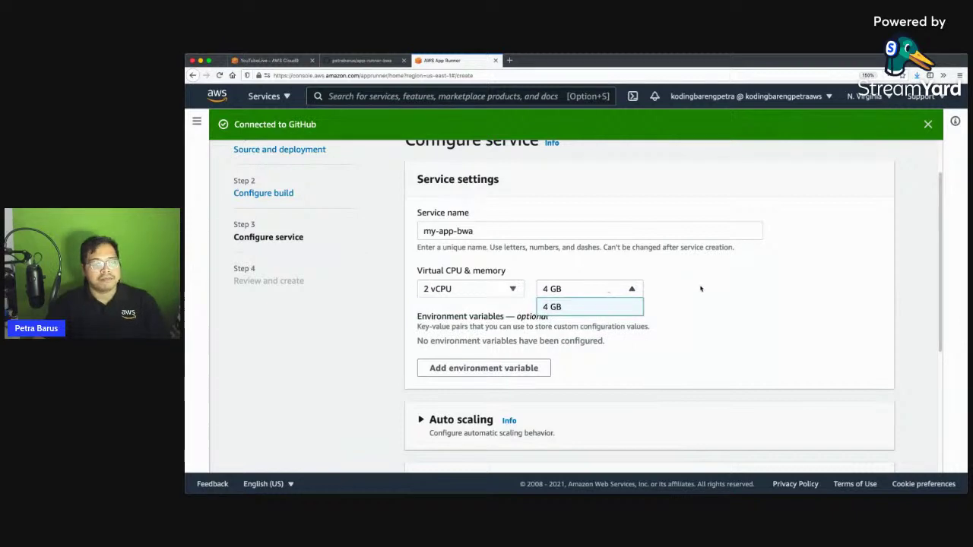
left_click(699, 286)
Set the service's virtual CPU to 1 vCPU and its memory to 2 GB.
left_click(497, 289)
left_click(497, 306)
left_click(576, 294)
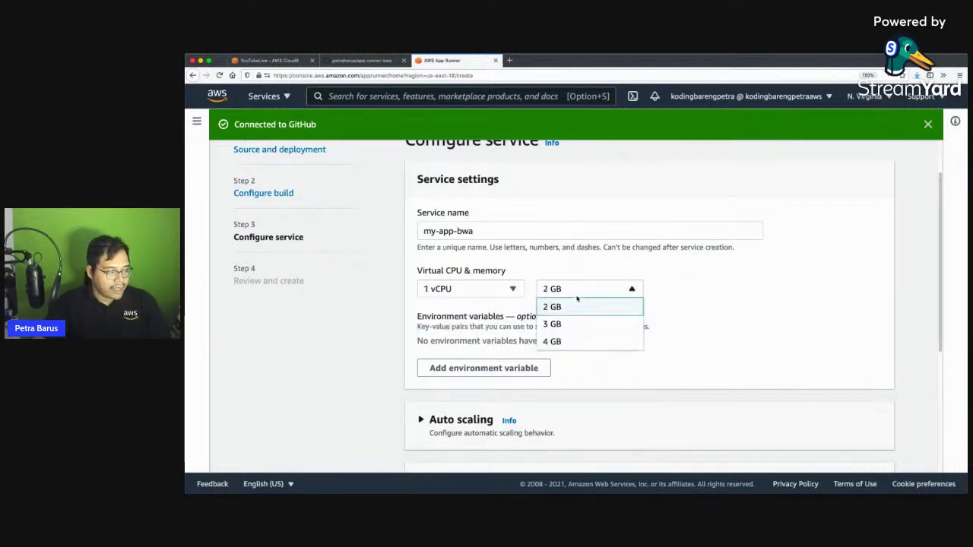
left_click(582, 308)
Review the environment variables section and the concurrency and size limits of the default auto scaling configuration.
scroll(657, 325, "down", 1)
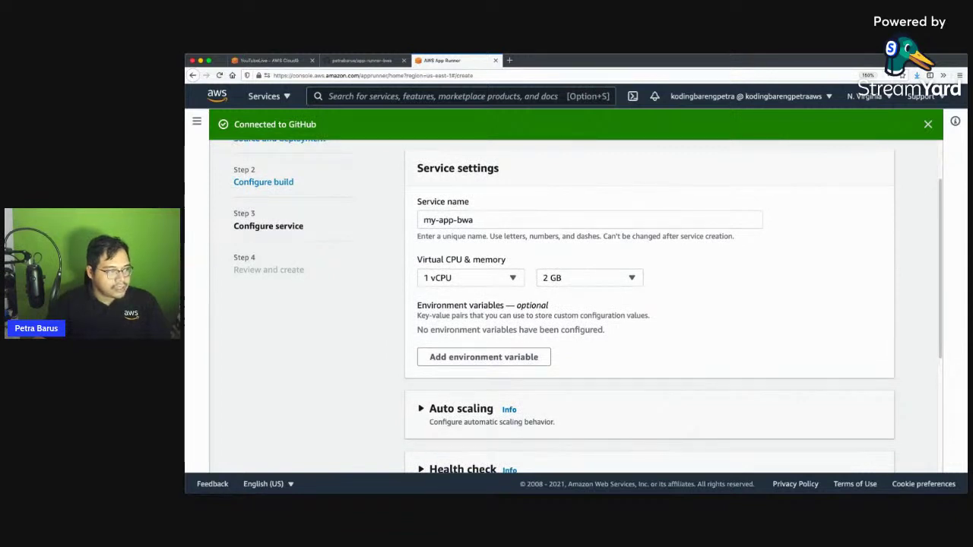
scroll(696, 287, "down", 3)
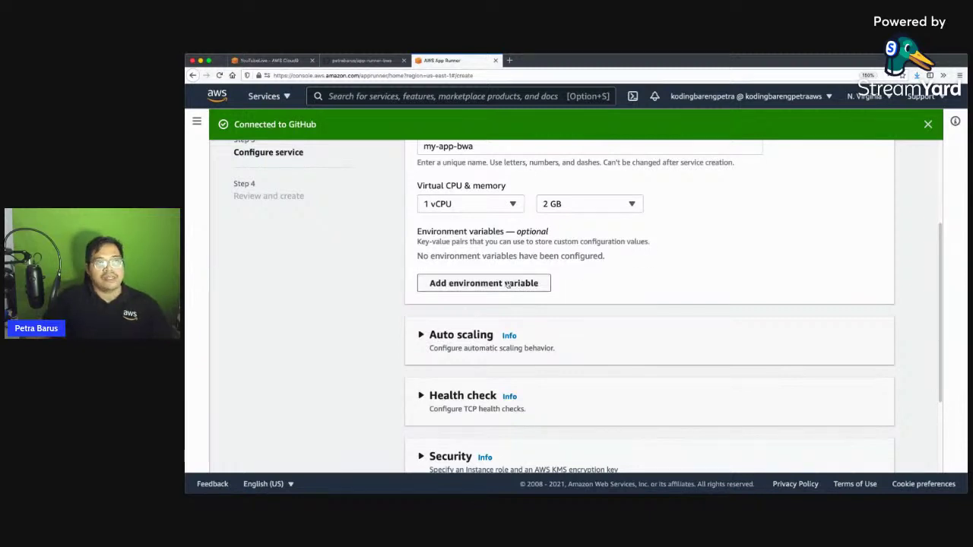
scroll(501, 271, "down", 3)
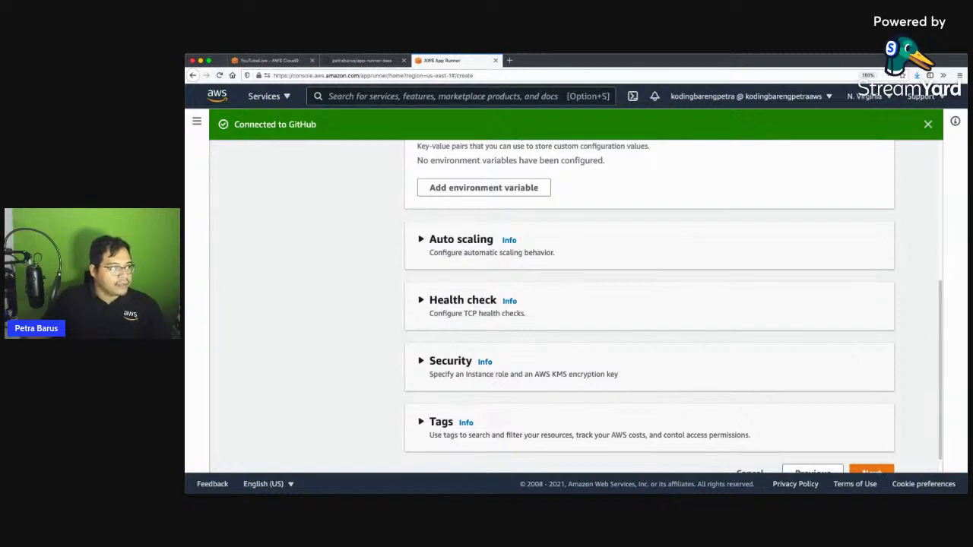
left_click(460, 240)
scroll(694, 272, "down", 2)
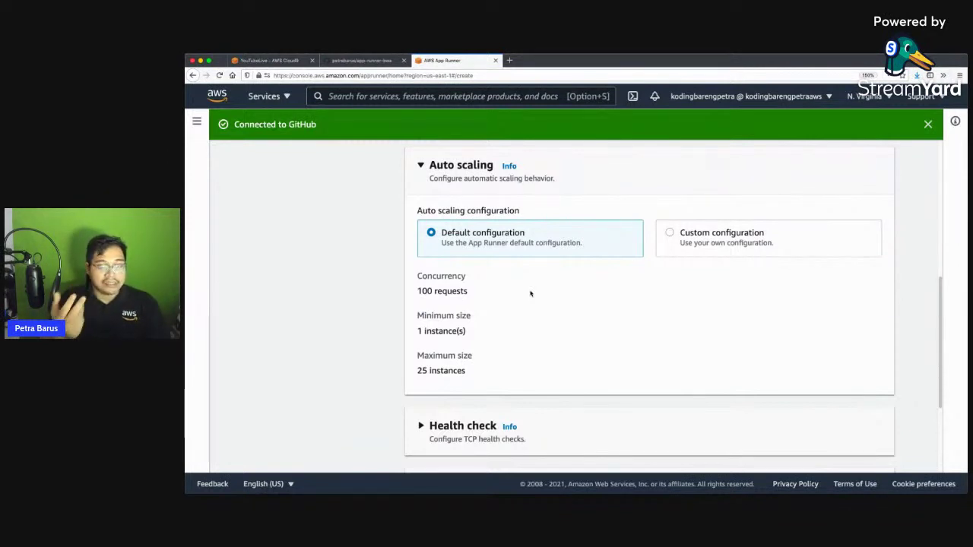
triple_click(460, 370)
left_click(517, 348)
scroll(522, 343, "down", 5)
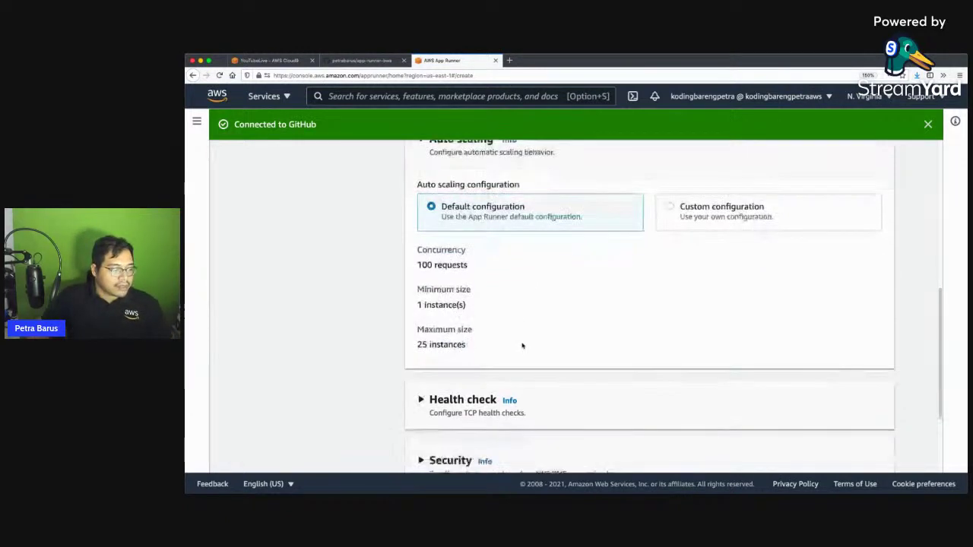
Expand the health check settings and set the timeout to 3 seconds.
left_click(466, 280)
scroll(582, 287, "down", 5)
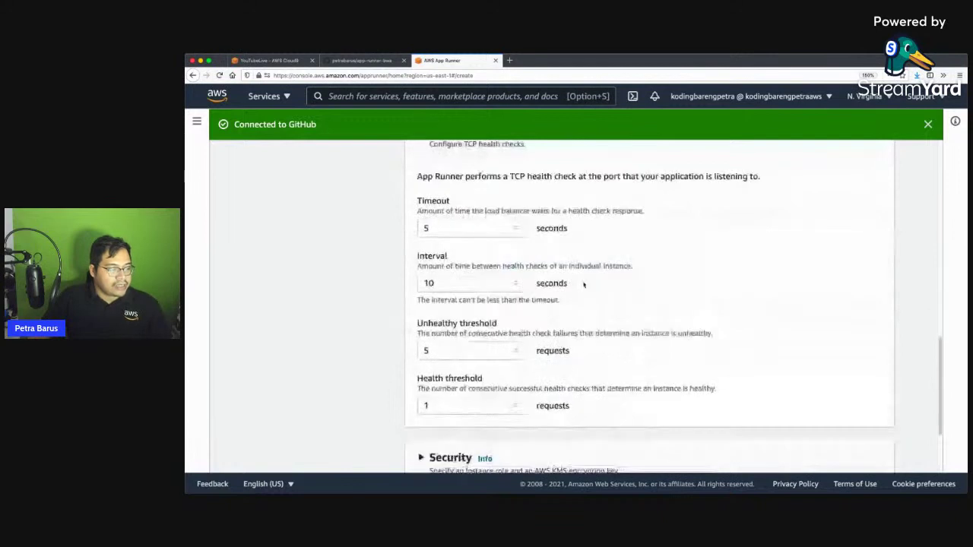
scroll(583, 284, "up", 1)
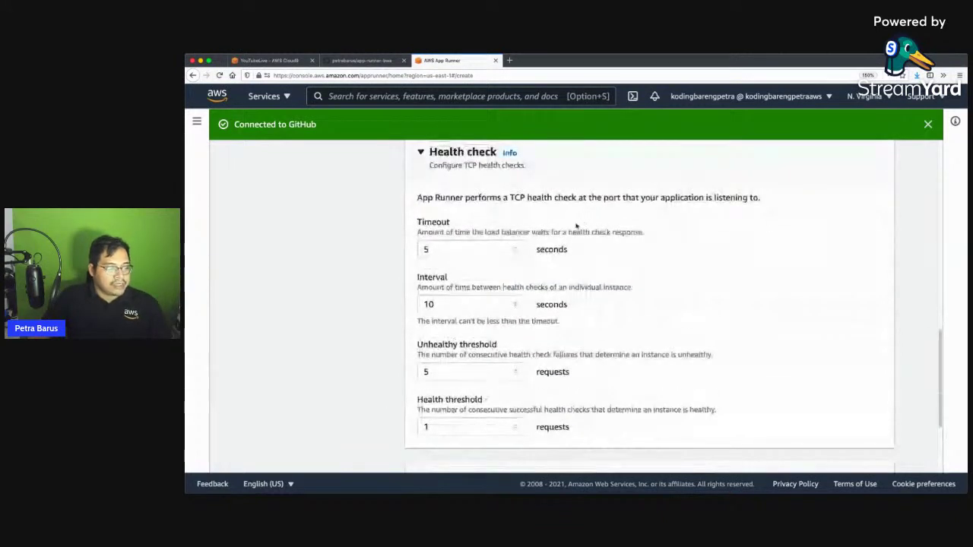
scroll(592, 229, "up", 1)
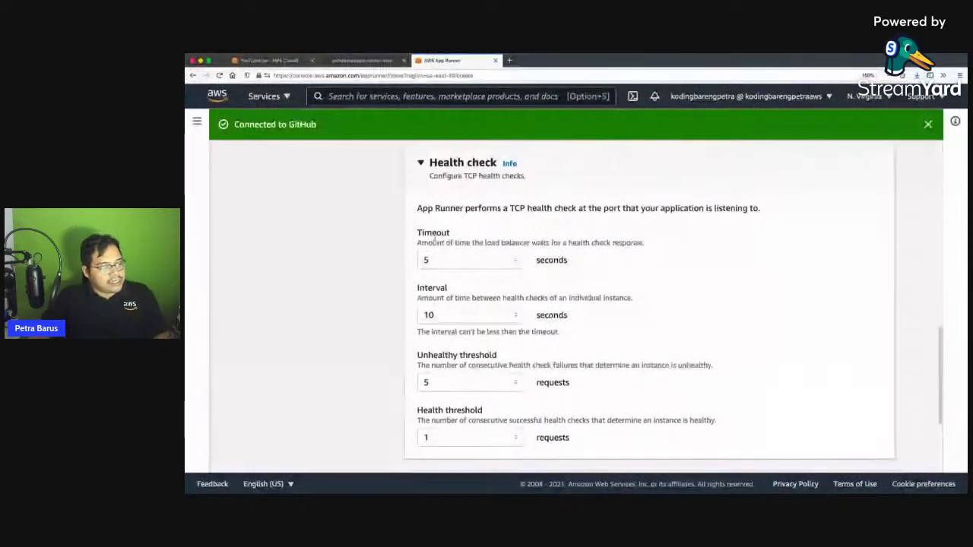
left_click_drag(418, 238, 615, 250)
left_click(662, 256)
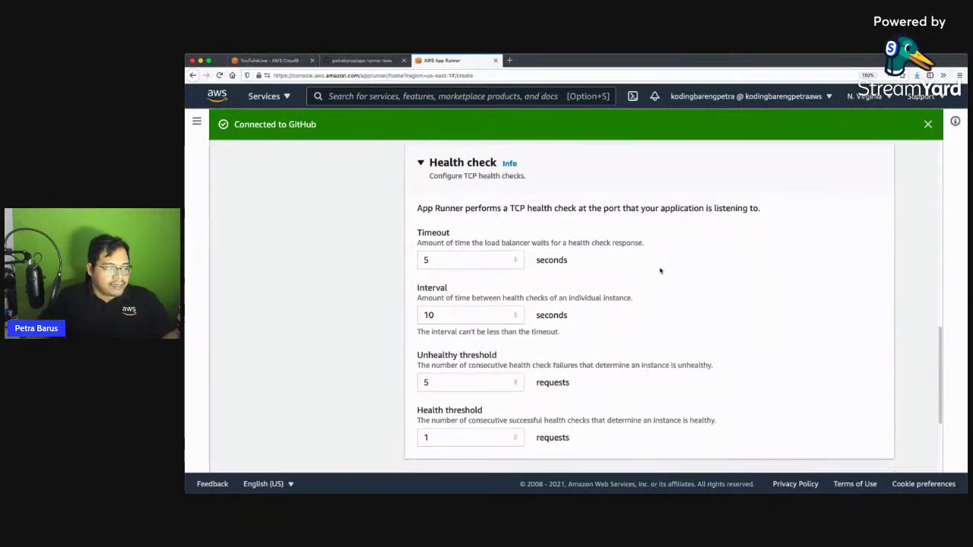
left_click(460, 258)
double_click(458, 260)
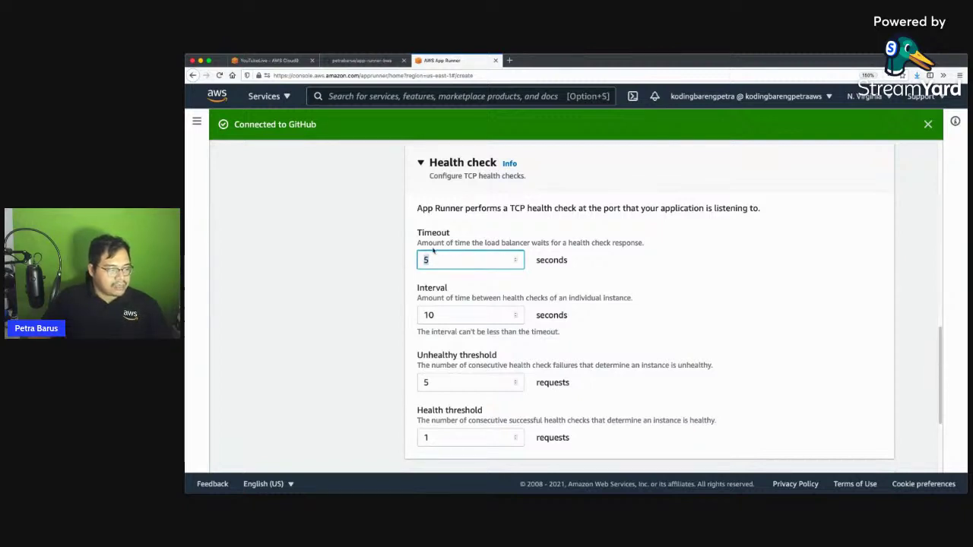
type("3")
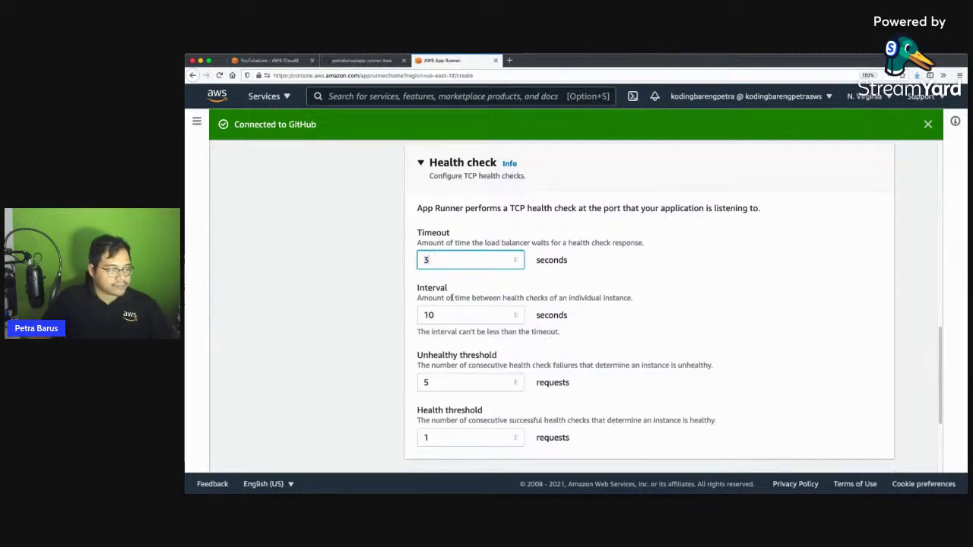
Set the health check interval to 5 seconds.
triple_click(453, 297)
left_click(474, 294)
scroll(464, 270, "down", 1)
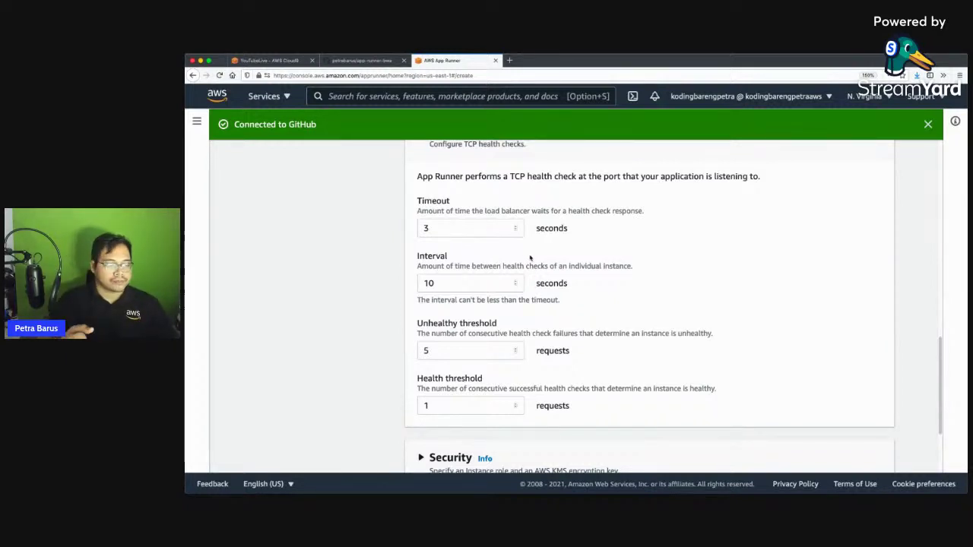
double_click(477, 288)
type("5")
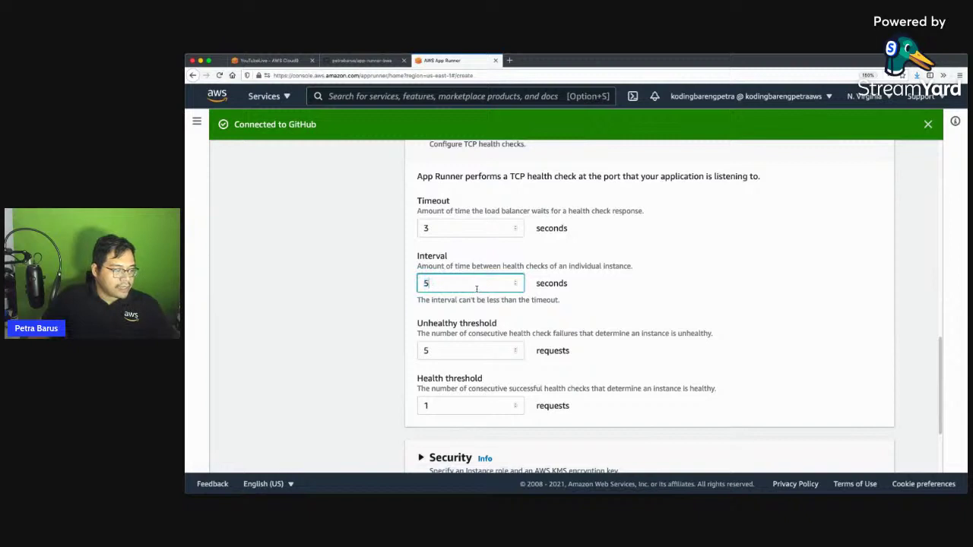
left_click(604, 269)
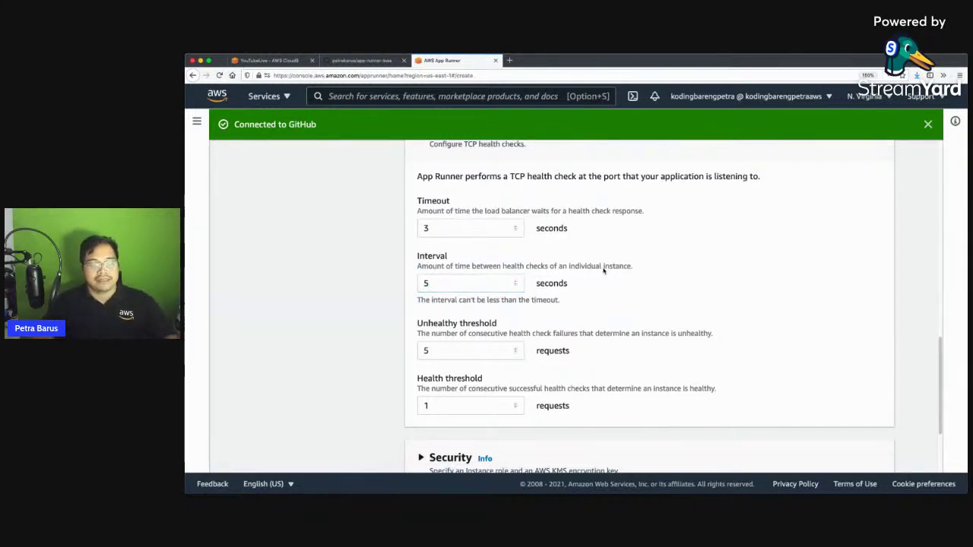
Set the health check's health threshold to 2 requests.
scroll(601, 276, "down", 1)
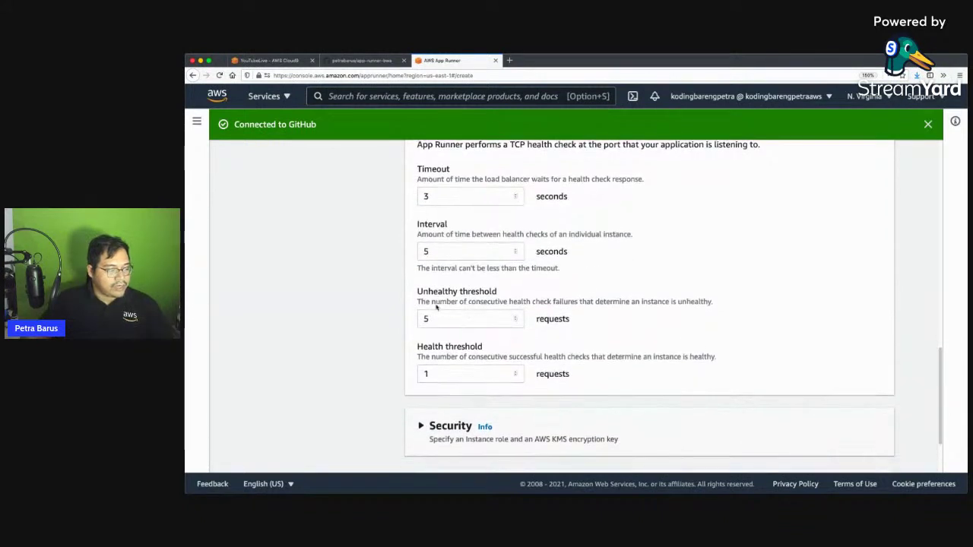
left_click_drag(418, 292, 503, 292)
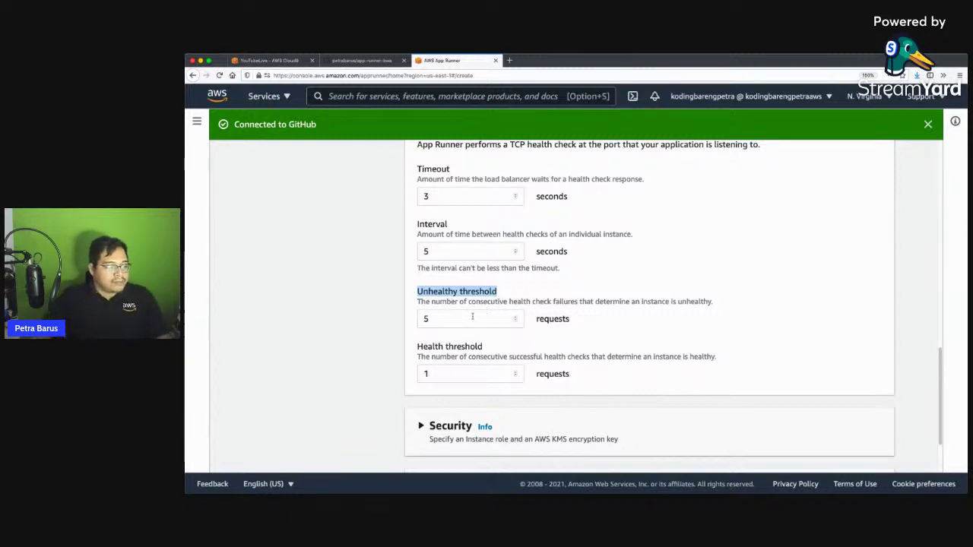
double_click(473, 317)
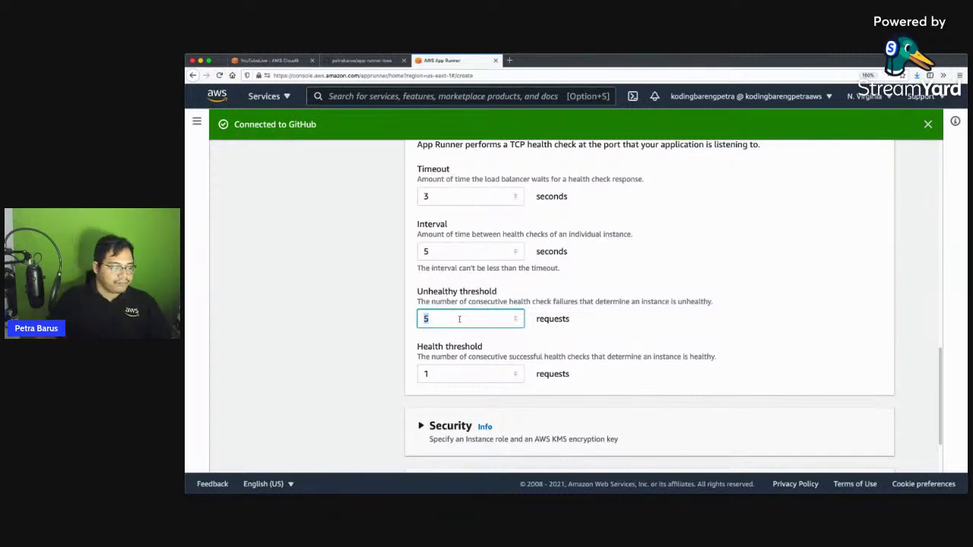
key("Tab")
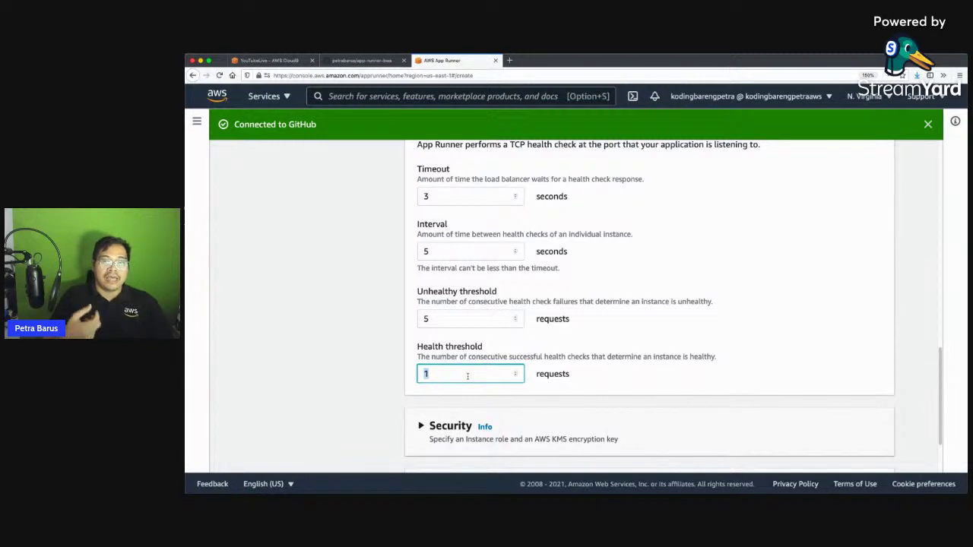
type("2")
left_click(533, 364)
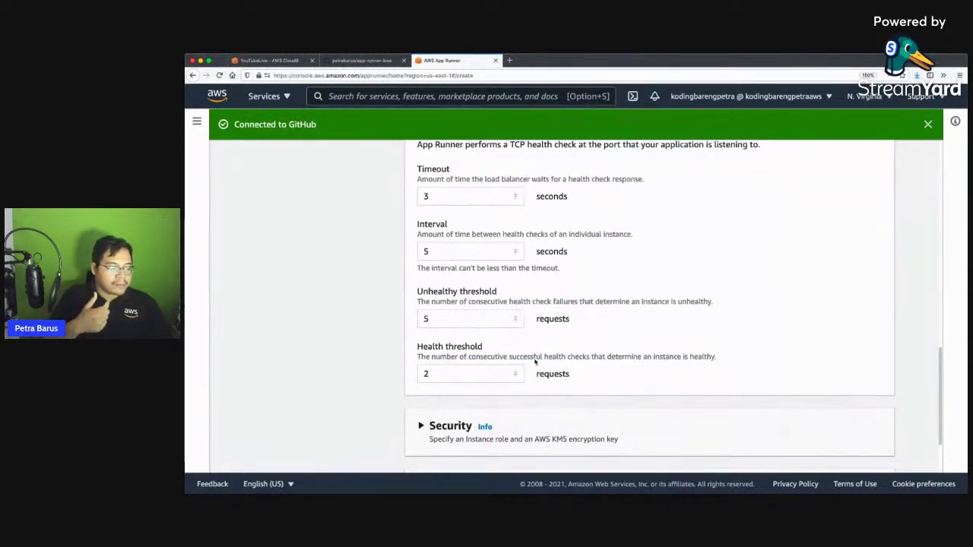
Set the health threshold to 1 request and the unhealthy threshold to 3 requests.
left_click(478, 372)
type("1")
left_click(472, 317)
type("3")
left_click(609, 315)
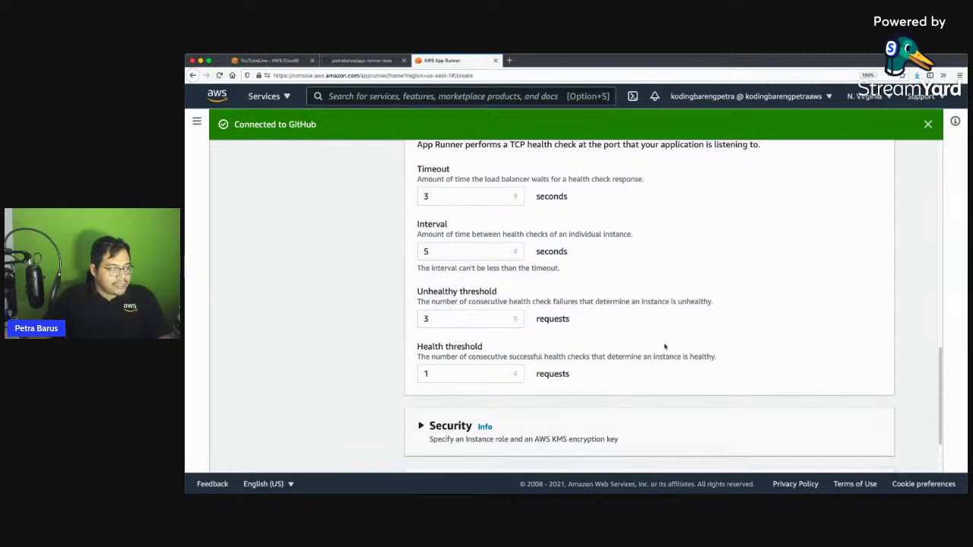
Expand the security settings, review the instance role and AWS KMS key options, and collapse the section again.
scroll(647, 347, "down", 2)
scroll(795, 293, "up", 10)
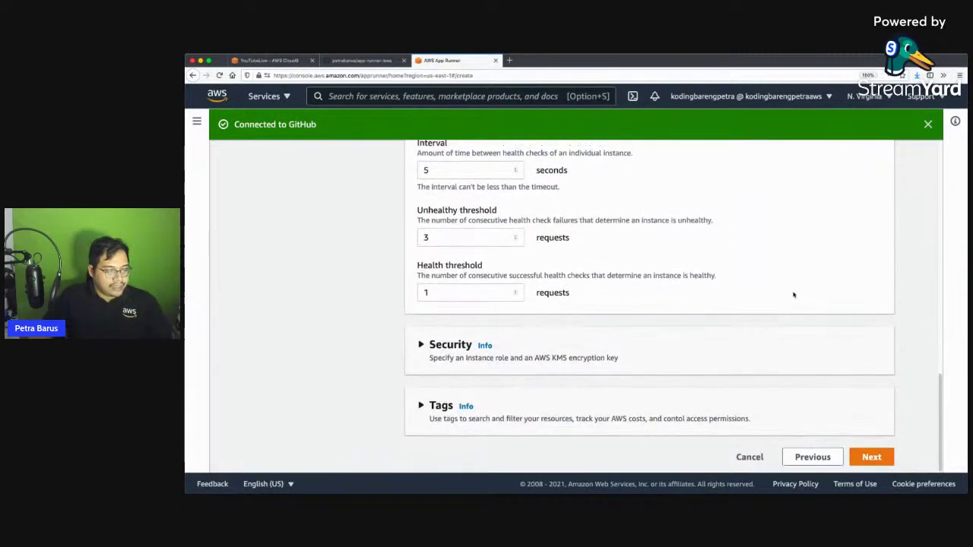
scroll(795, 293, "down", 10)
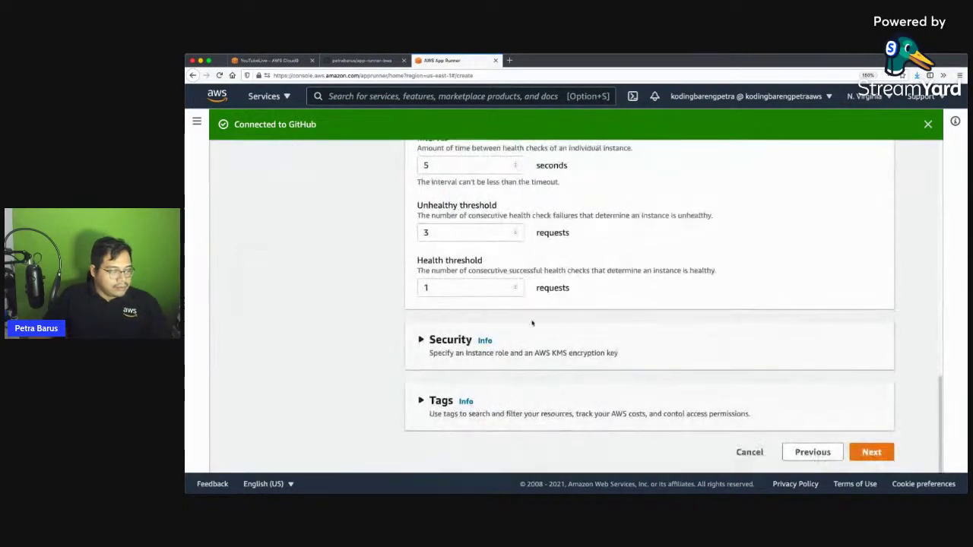
left_click(450, 340)
scroll(597, 323, "down", 3)
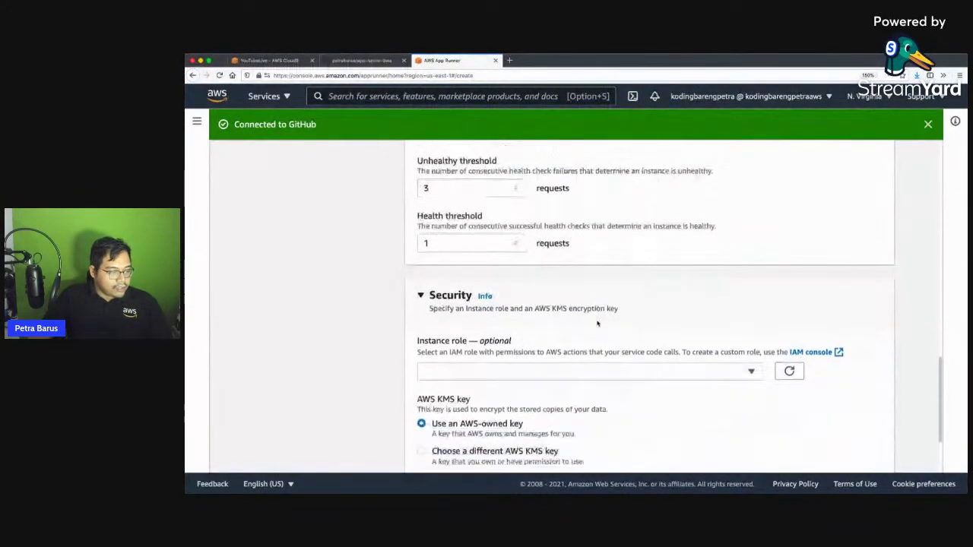
scroll(598, 322, "up", 1)
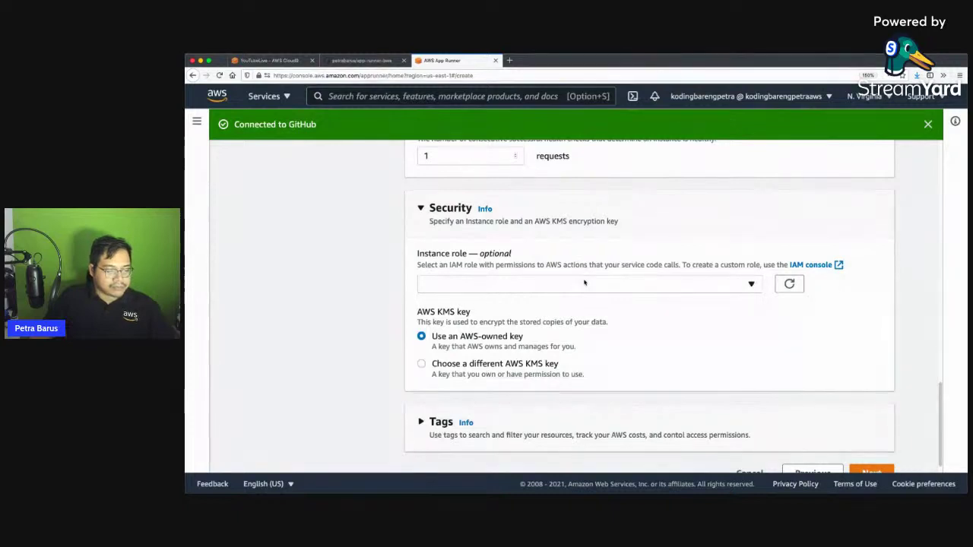
left_click(443, 212)
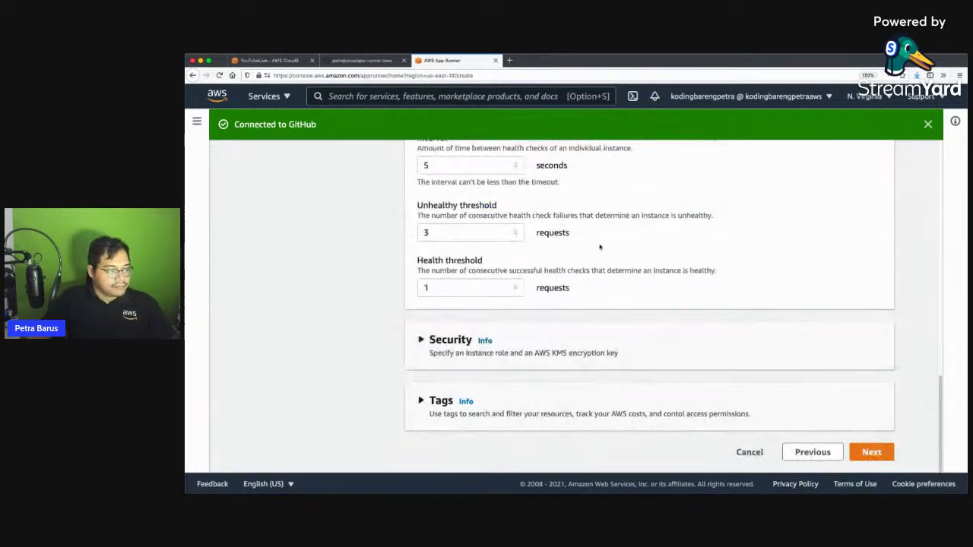
Proceed to the final review, check the source, build and service settings, and create and deploy the service.
left_click(869, 451)
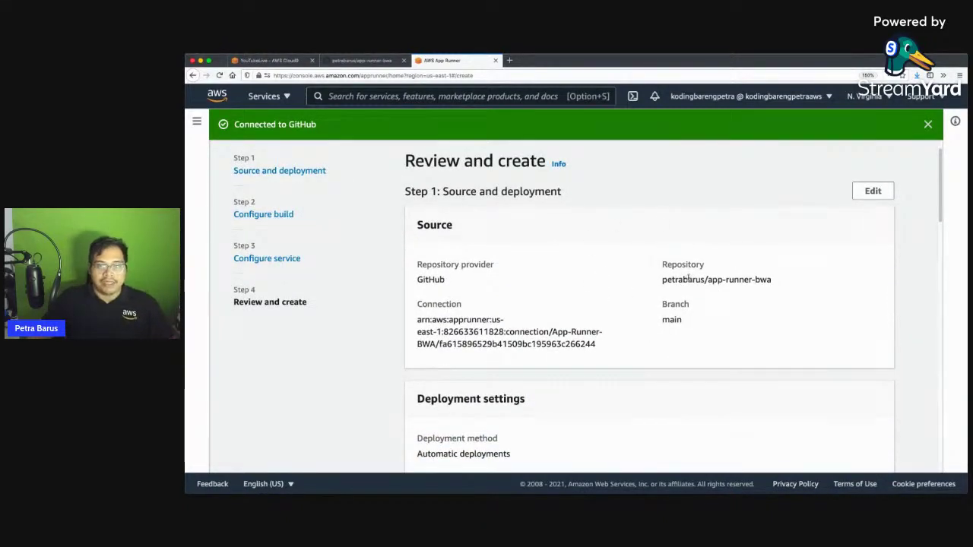
scroll(697, 224, "down", 10)
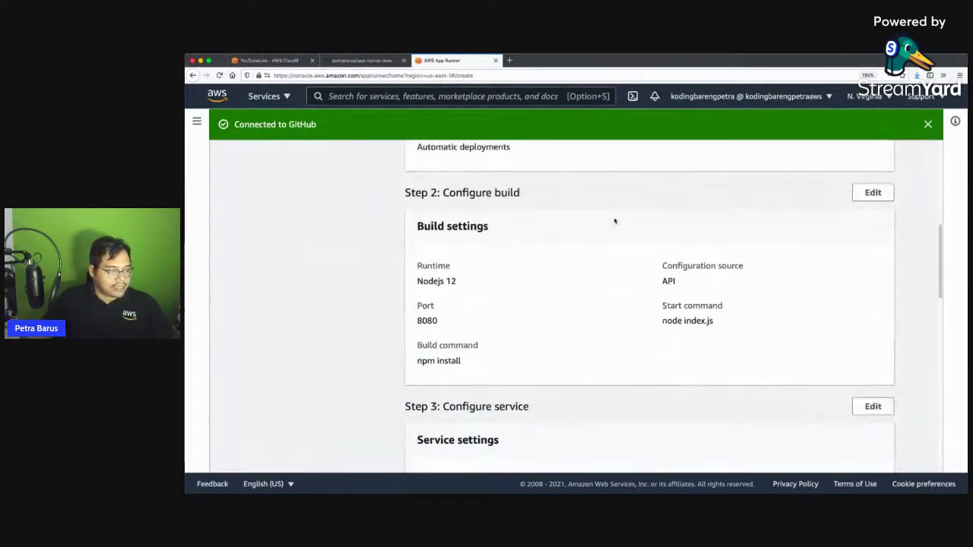
scroll(669, 260, "down", 10)
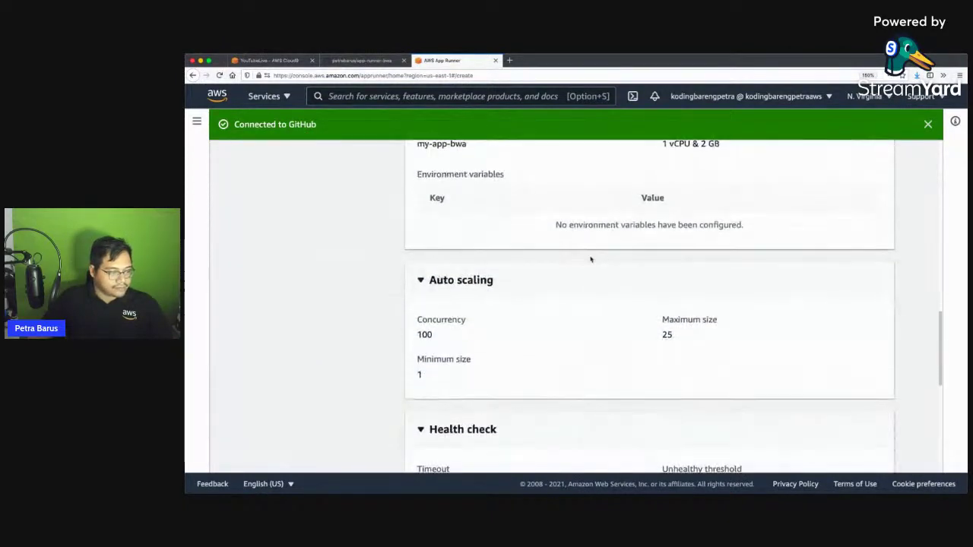
scroll(690, 266, "up", 15)
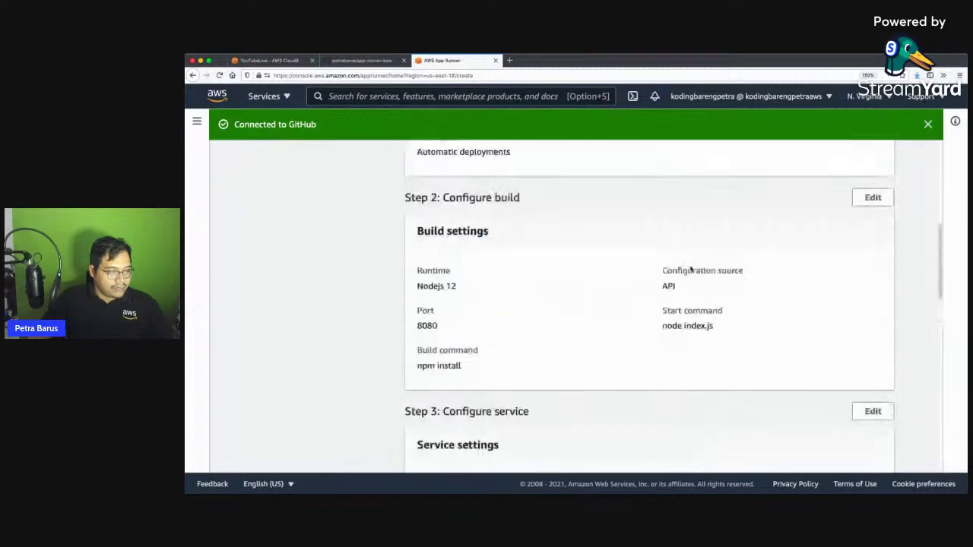
scroll(691, 269, "down", 15)
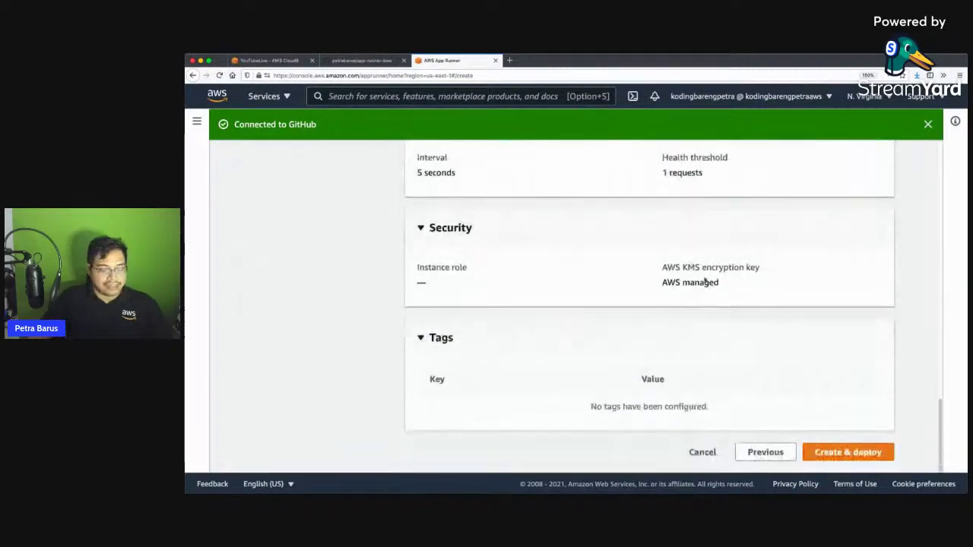
left_click(864, 458)
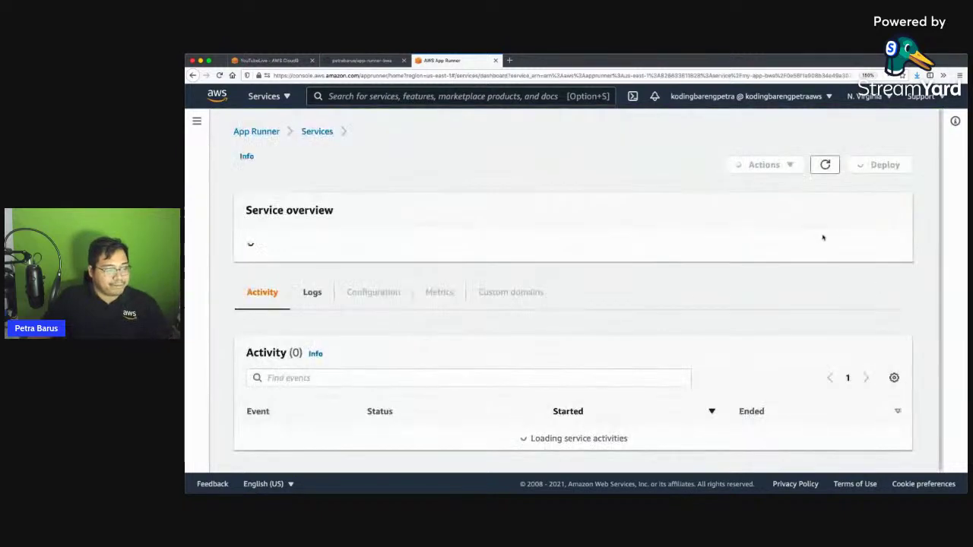
scroll(722, 235, "down", 3)
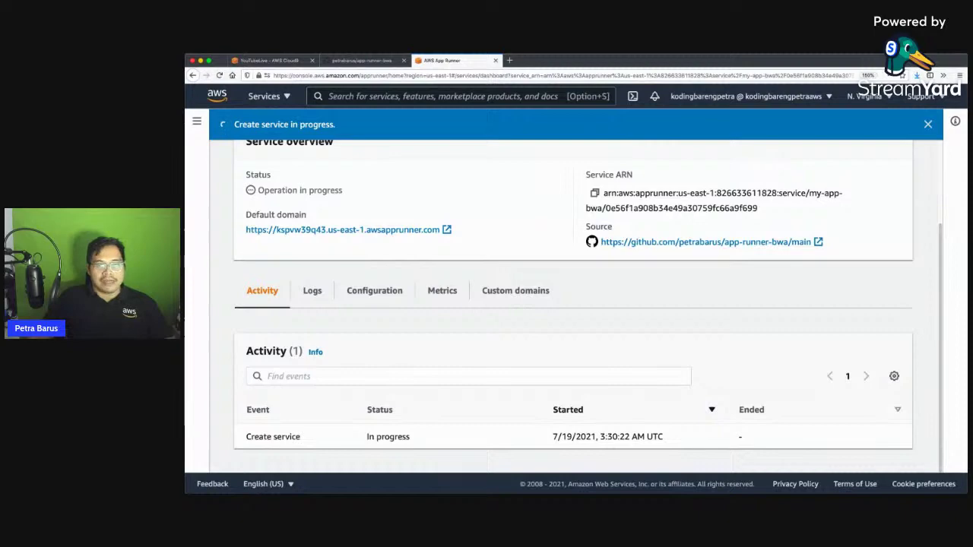
key("alt+Tab")
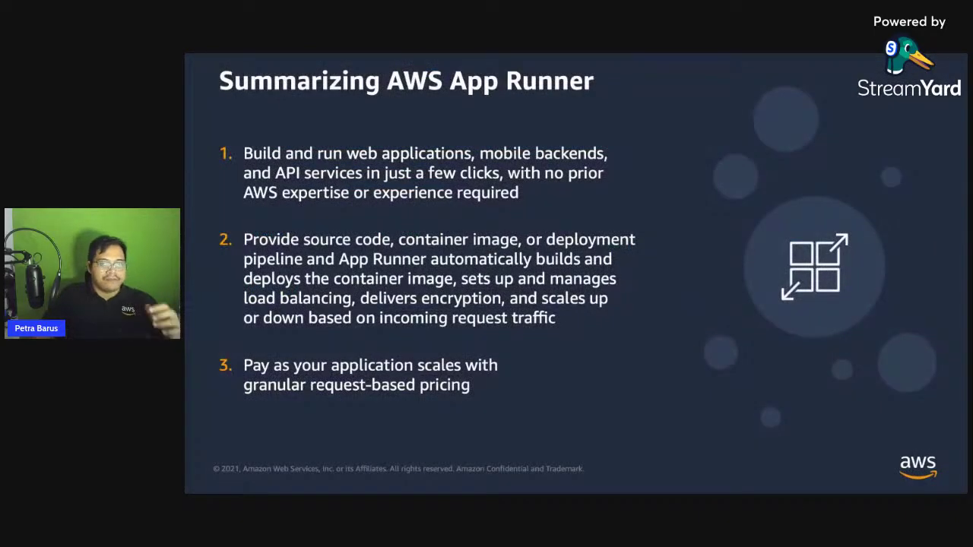
key("Right")
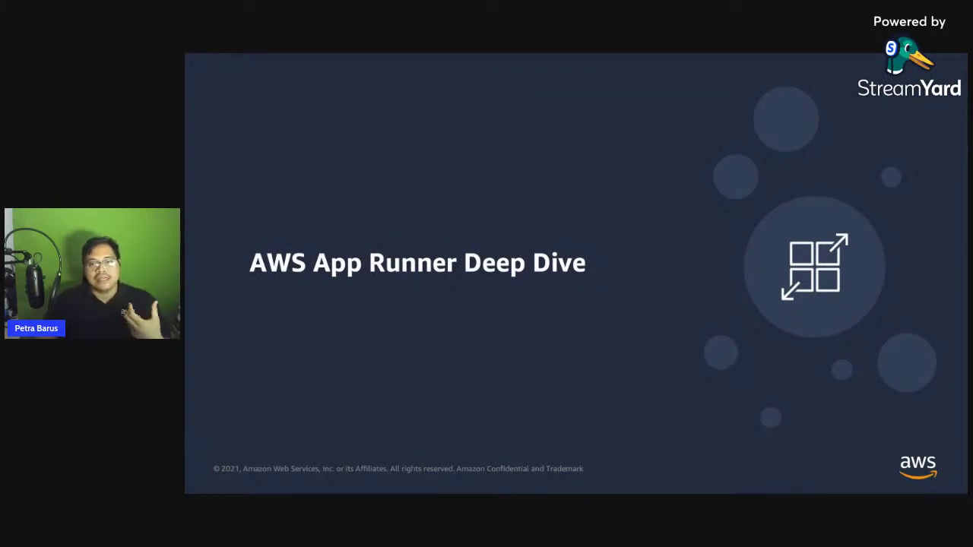
key("Right")
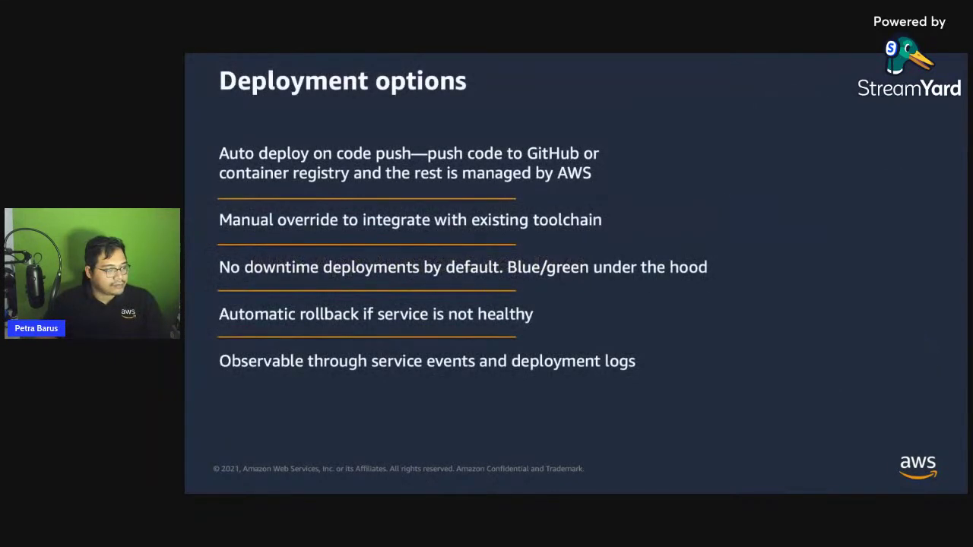
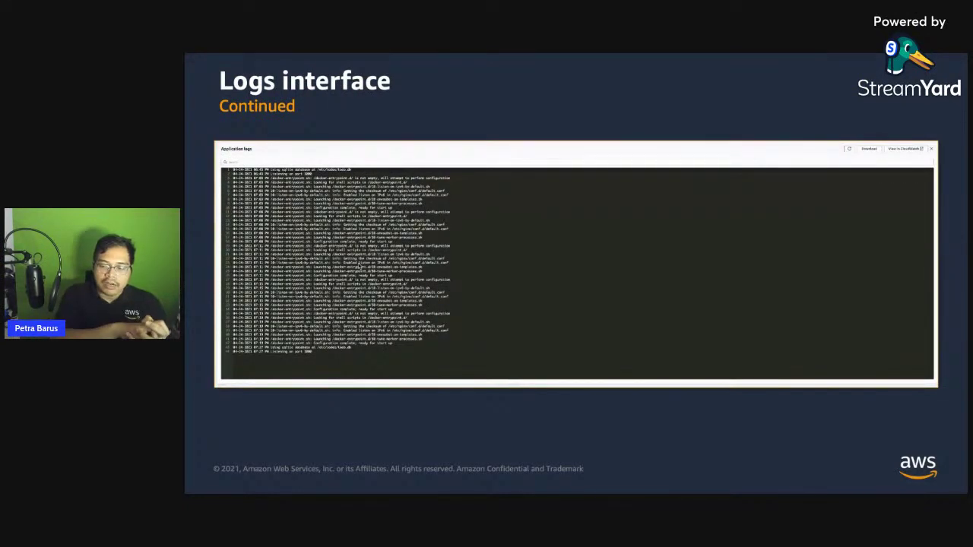
key("Right")
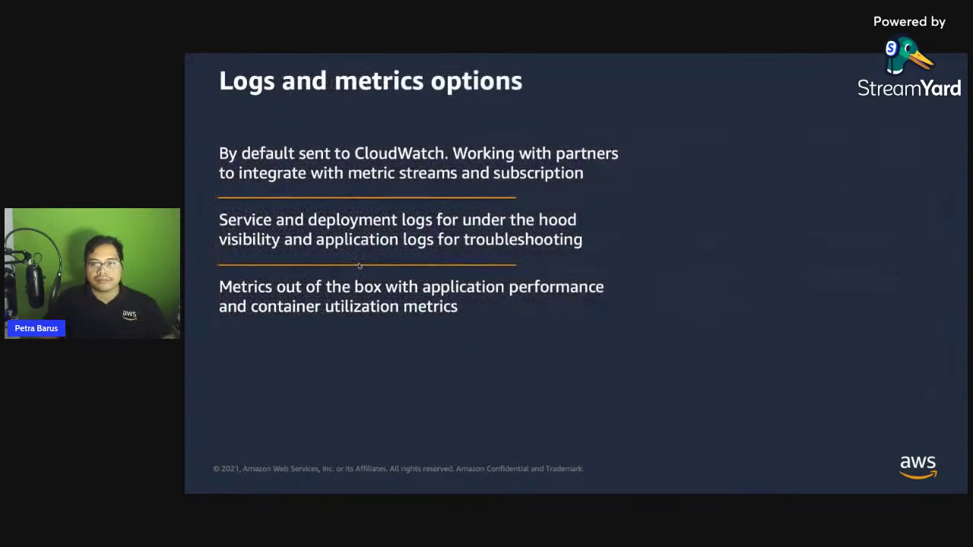
key("Right")
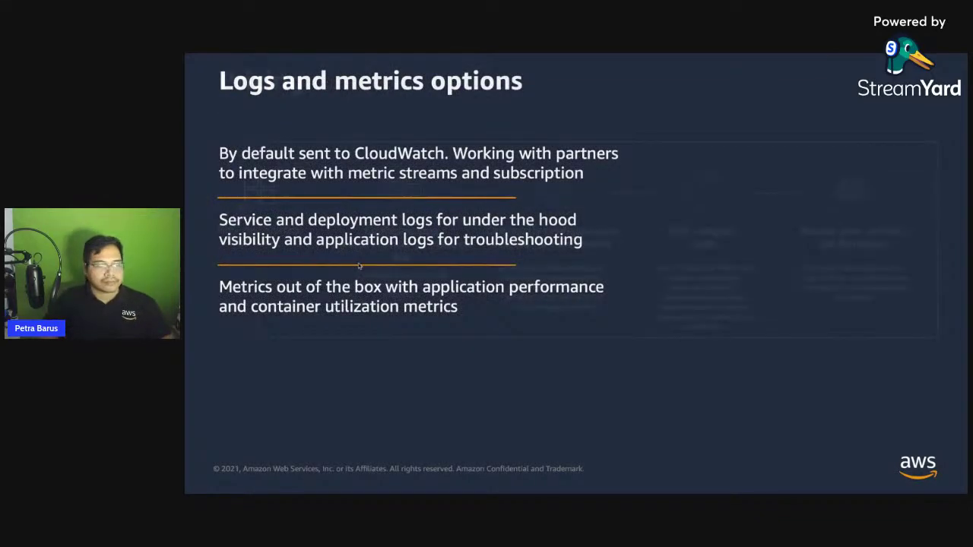
key("Left")
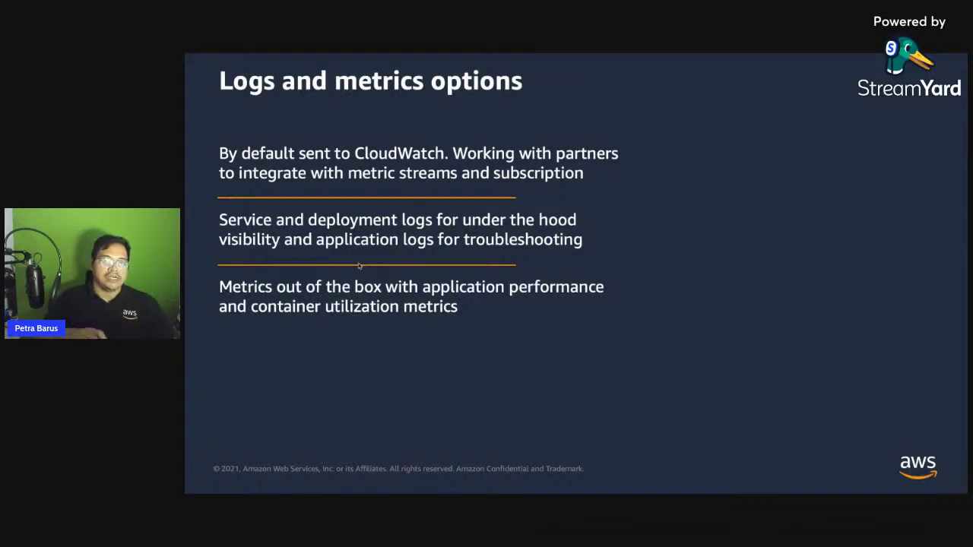
key("Right")
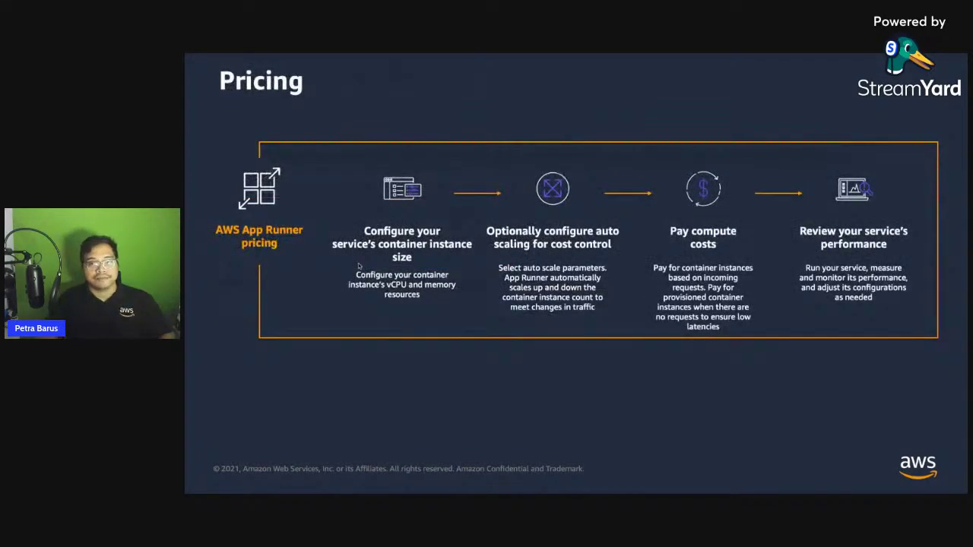
key("Right")
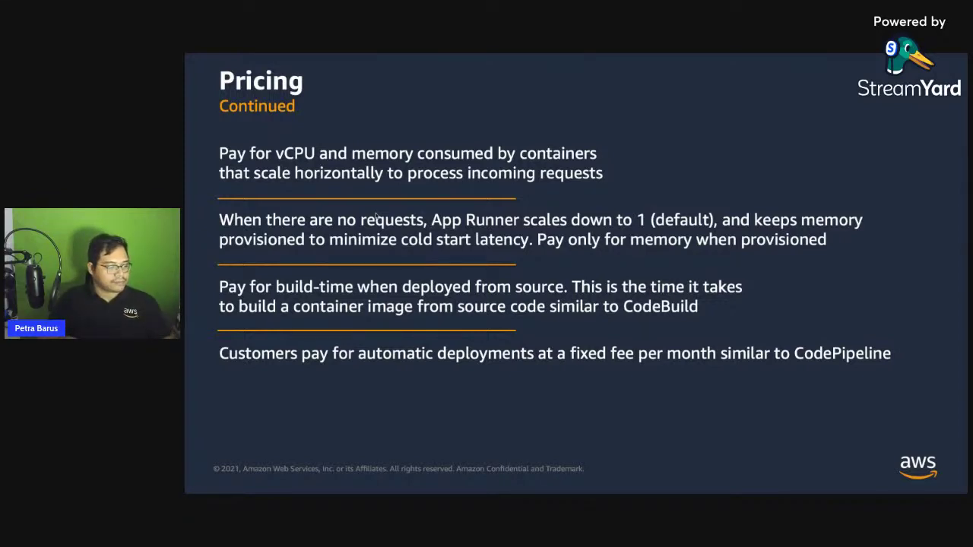
key("Right")
key("Left")
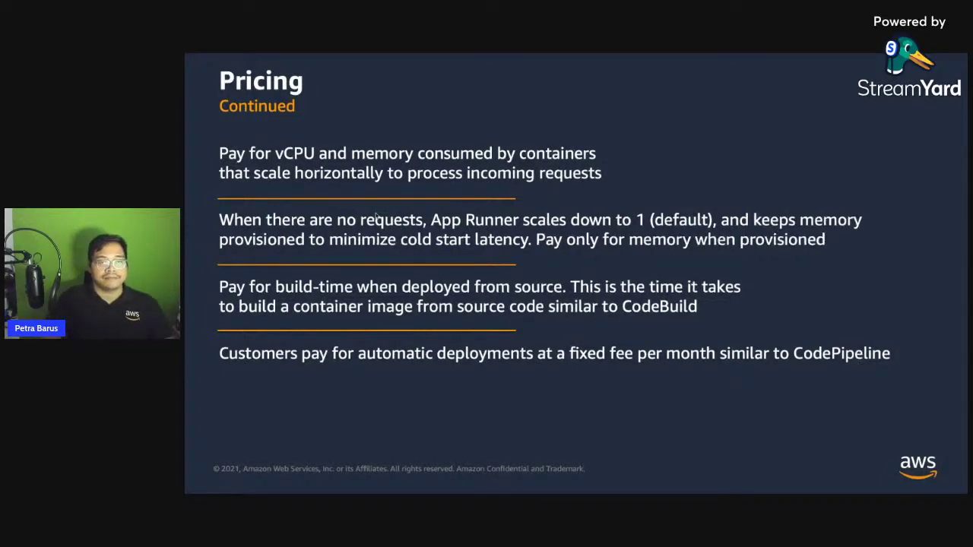
key("Right")
key("Right")
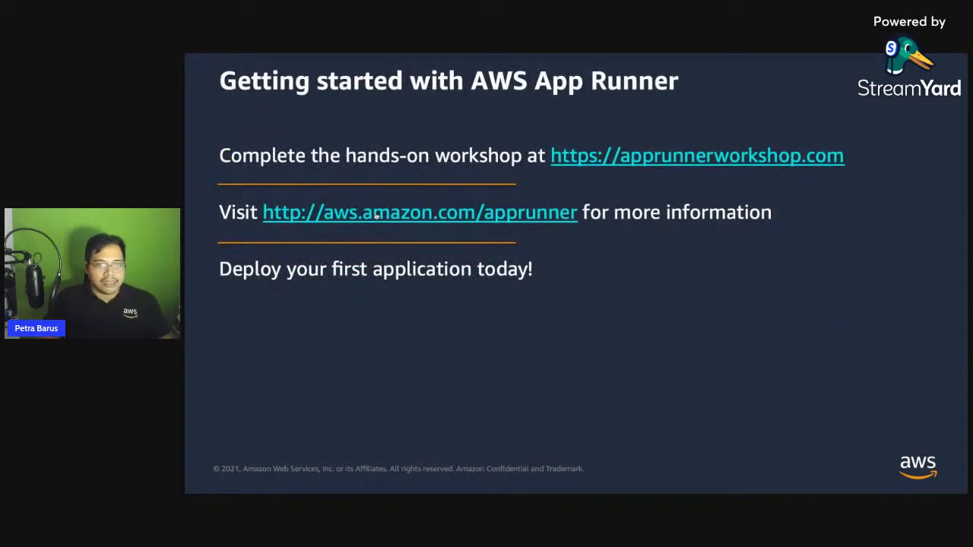
Switch back to the AWS App Runner console and check the my-app-bwa service's status and refreshed activity list.
key("alt+Tab")
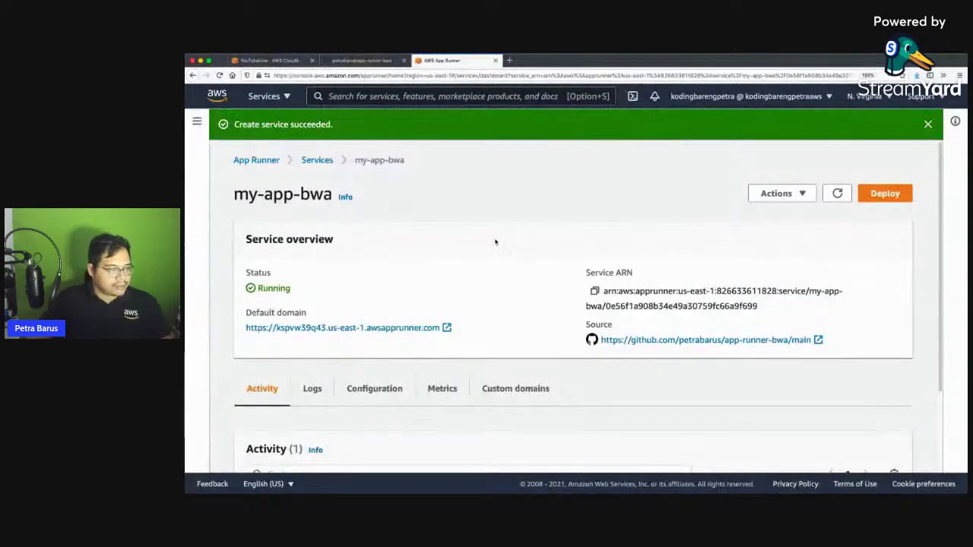
scroll(523, 237, "down", 2)
scroll(522, 236, "up", 2)
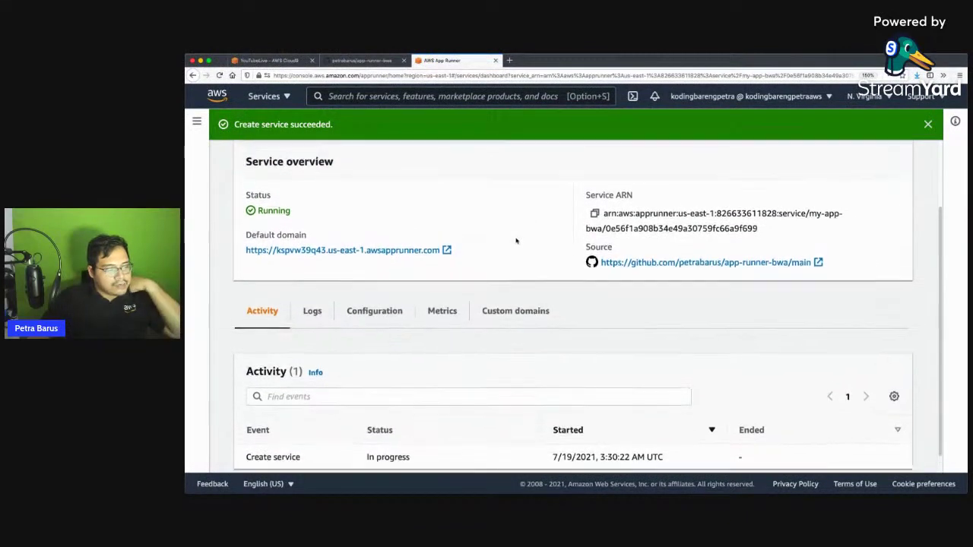
scroll(448, 265, "down", 2)
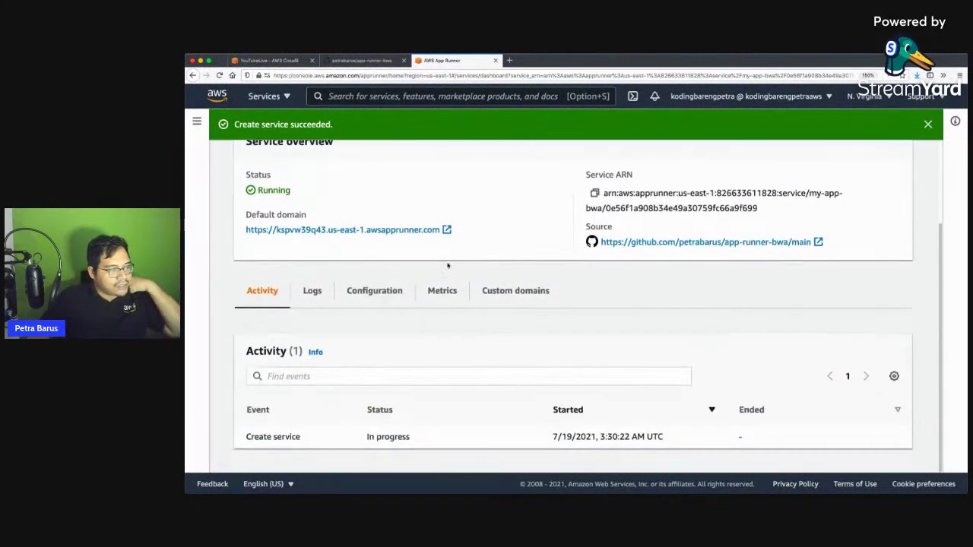
left_click(321, 294)
left_click(261, 301)
scroll(355, 354, "down", 2)
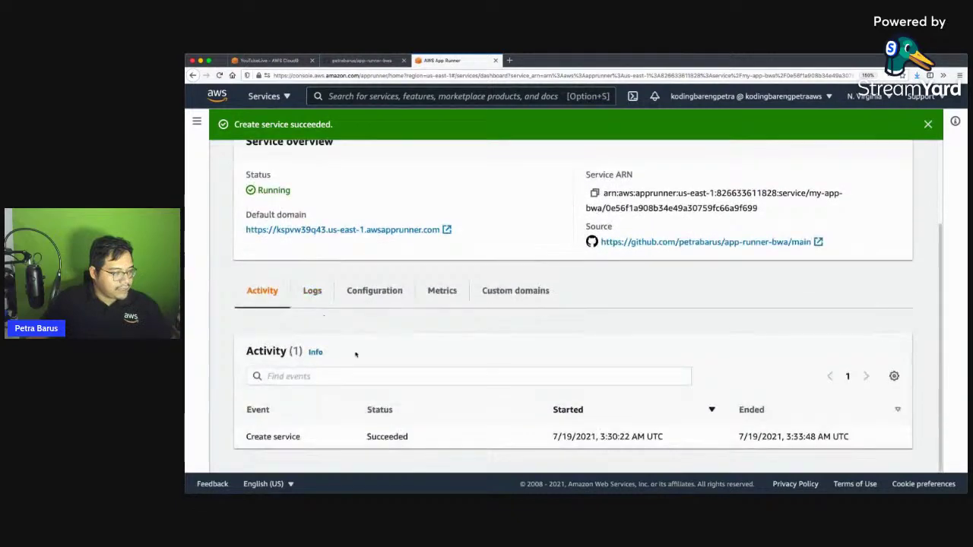
Open the service's logs and examine the event log and deployment logs for the service creation.
left_click(322, 301)
scroll(439, 274, "down", 5)
scroll(435, 267, "up", 1)
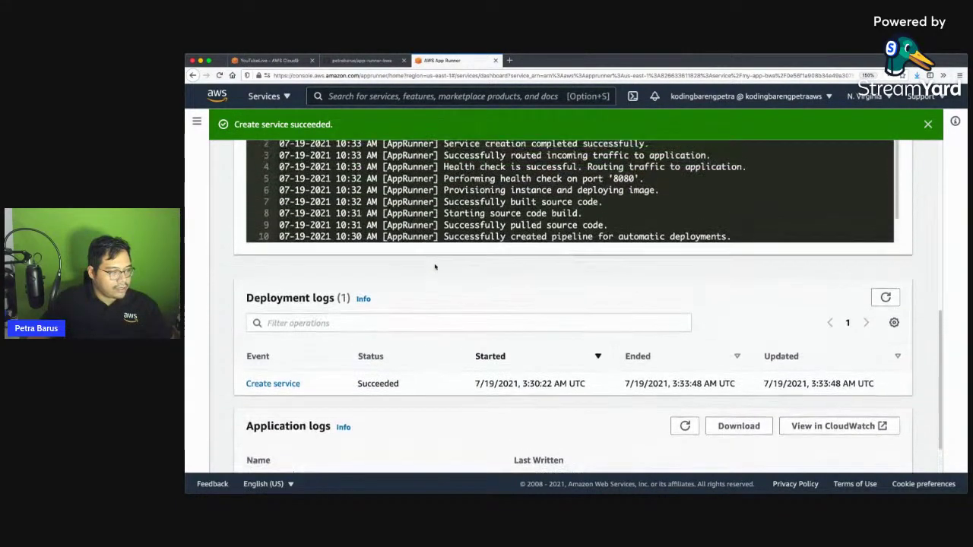
scroll(435, 267, "up", 2)
scroll(560, 258, "down", 1)
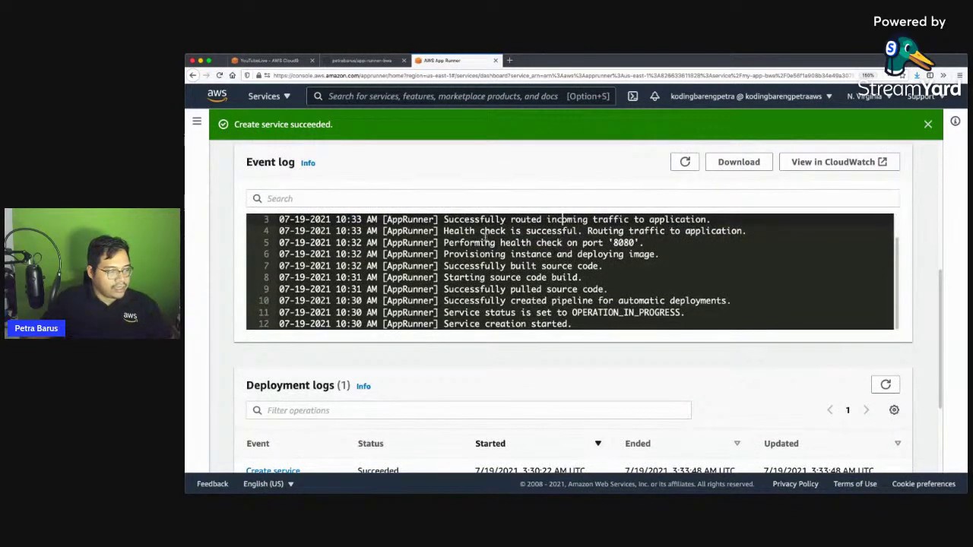
Examine the health check and source code entries in the event log, and look over the deployment and application logs.
left_click_drag(445, 242, 645, 243)
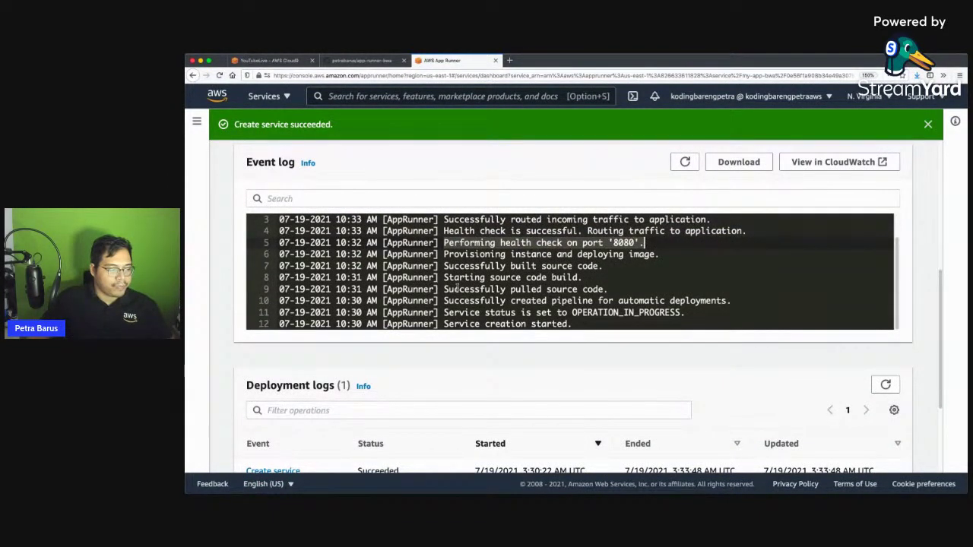
left_click_drag(457, 289, 574, 301)
scroll(440, 377, "down", 4)
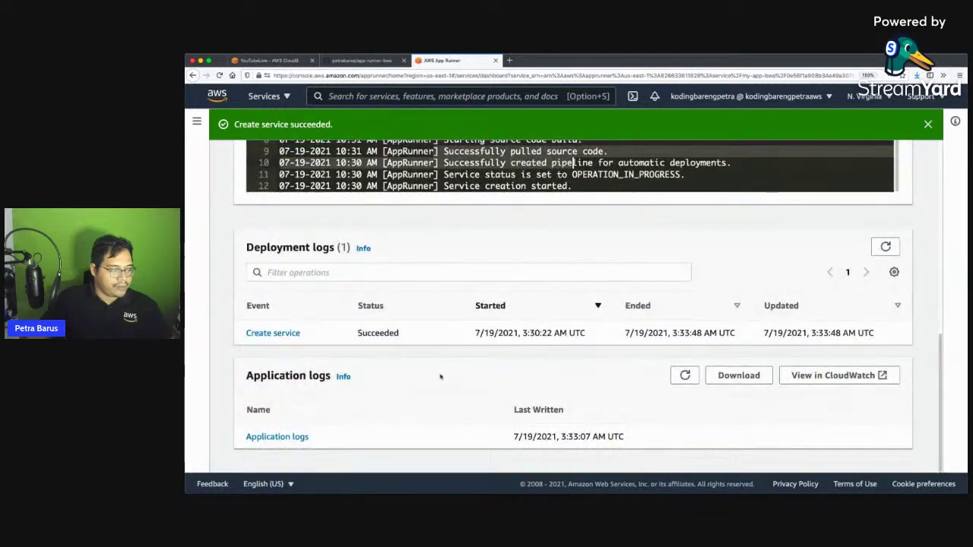
scroll(402, 282, "up", 10)
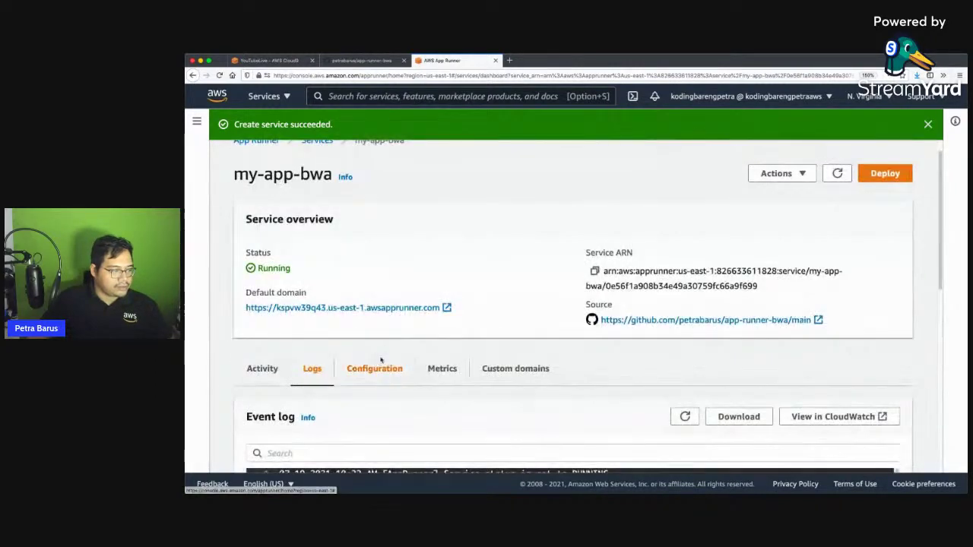
Open the service's configuration and review its source, deployment, service, auto scaling, health check and security settings.
left_click(381, 361)
scroll(456, 337, "down", 8)
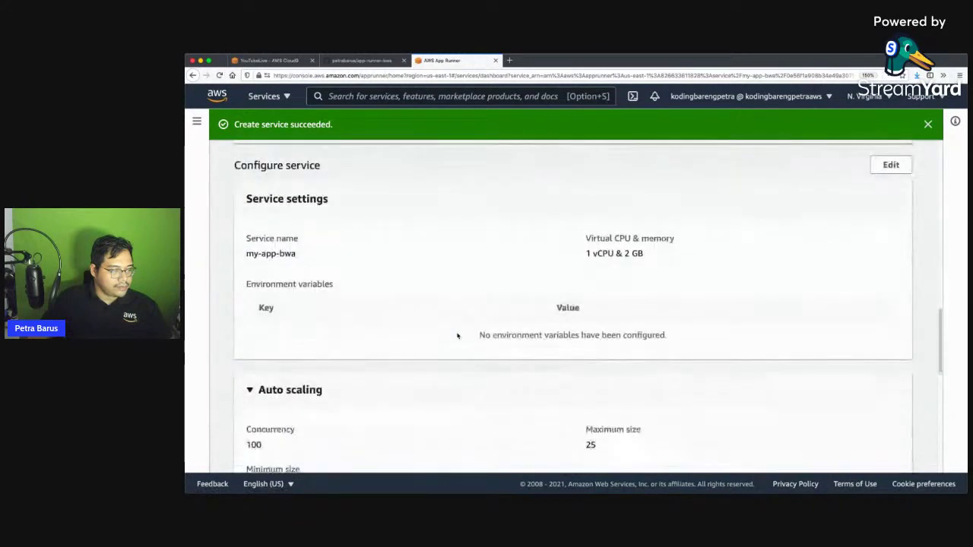
scroll(458, 336, "up", 10)
scroll(456, 337, "down", 5)
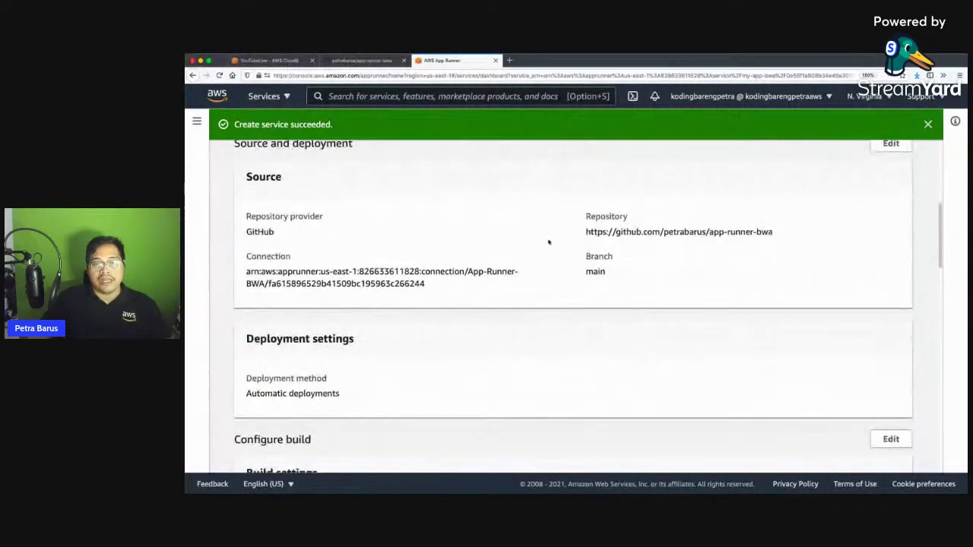
scroll(549, 242, "down", 10)
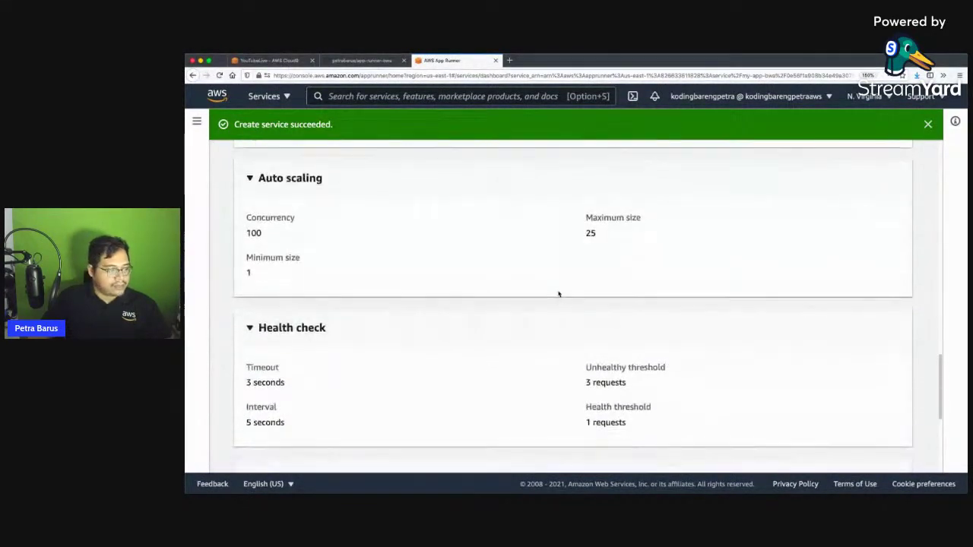
scroll(524, 293, "up", 1)
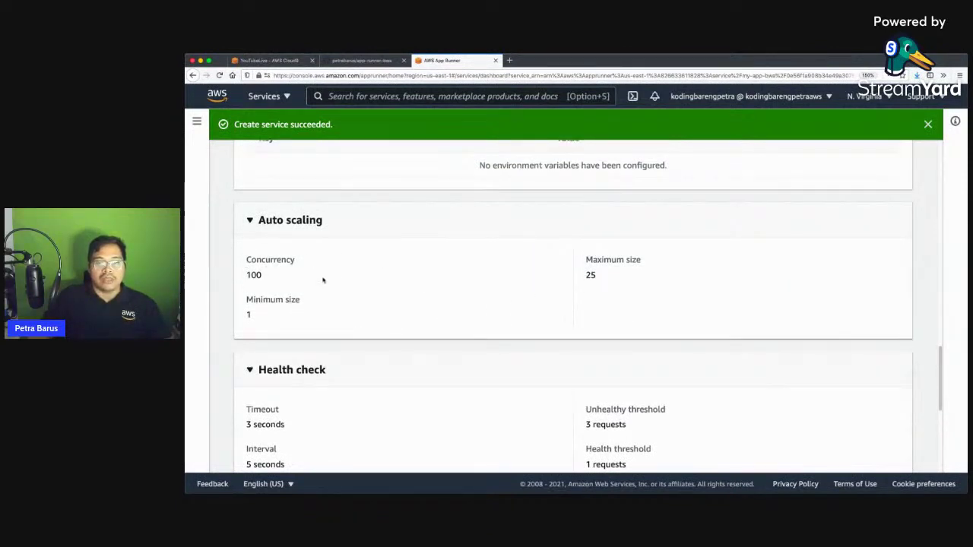
scroll(354, 279, "down", 4)
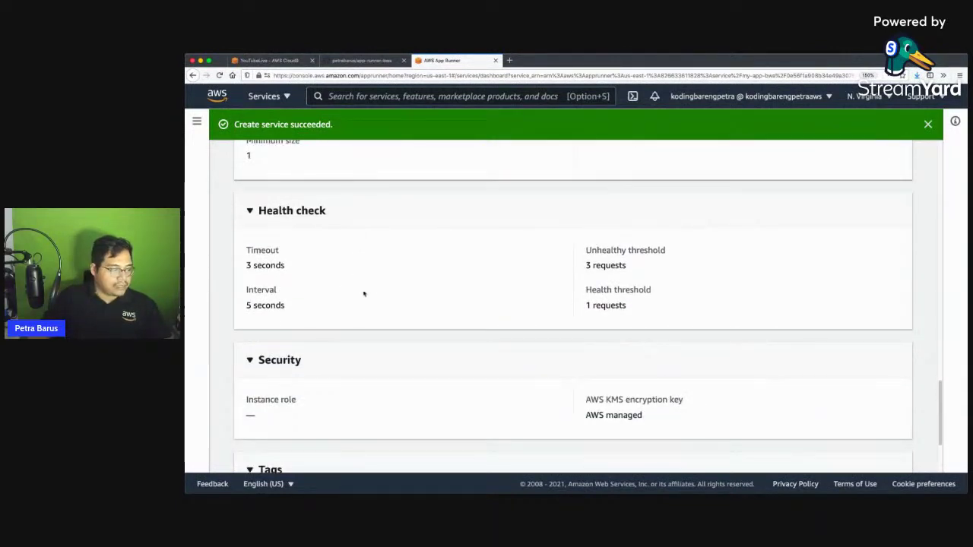
scroll(362, 294, "down", 3)
scroll(372, 293, "up", 14)
scroll(373, 294, "up", 15)
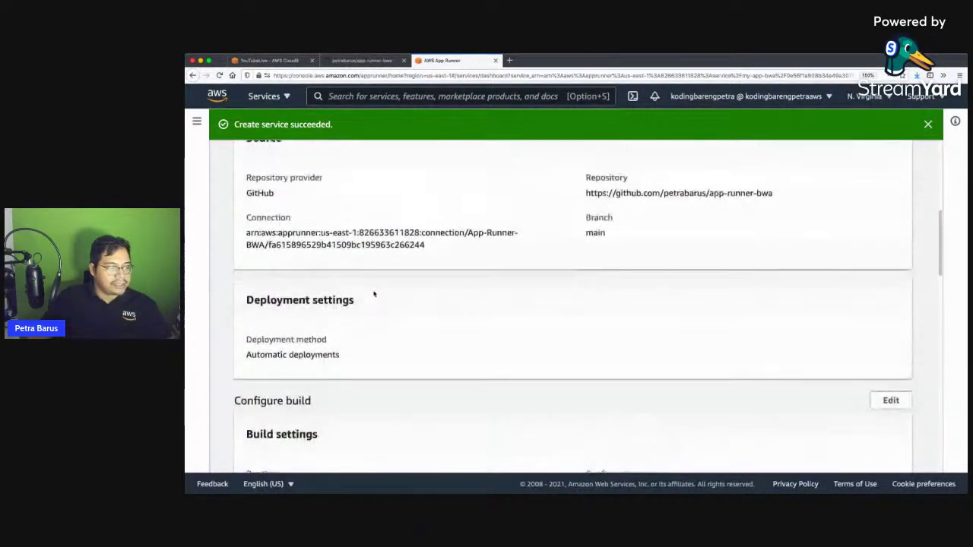
scroll(434, 293, "up", 4)
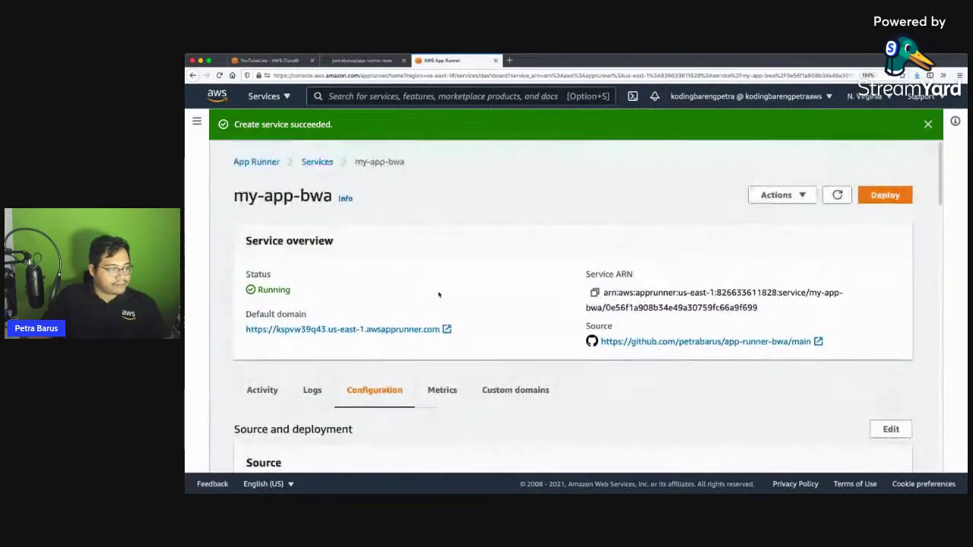
Look briefly at the service's metrics section and its custom domains section.
scroll(435, 229, "down", 6)
left_click(441, 179)
scroll(514, 265, "down", 3)
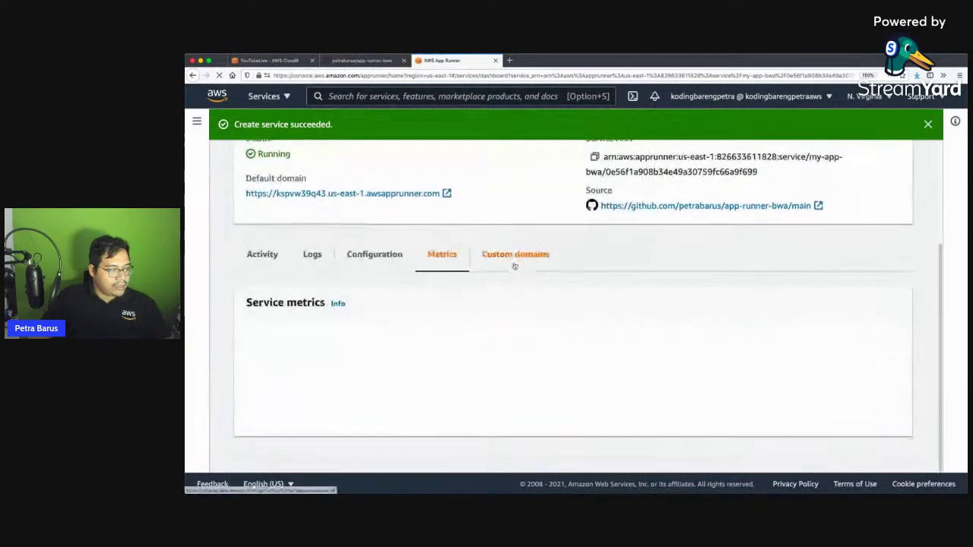
left_click(498, 257)
scroll(487, 312, "down", 2)
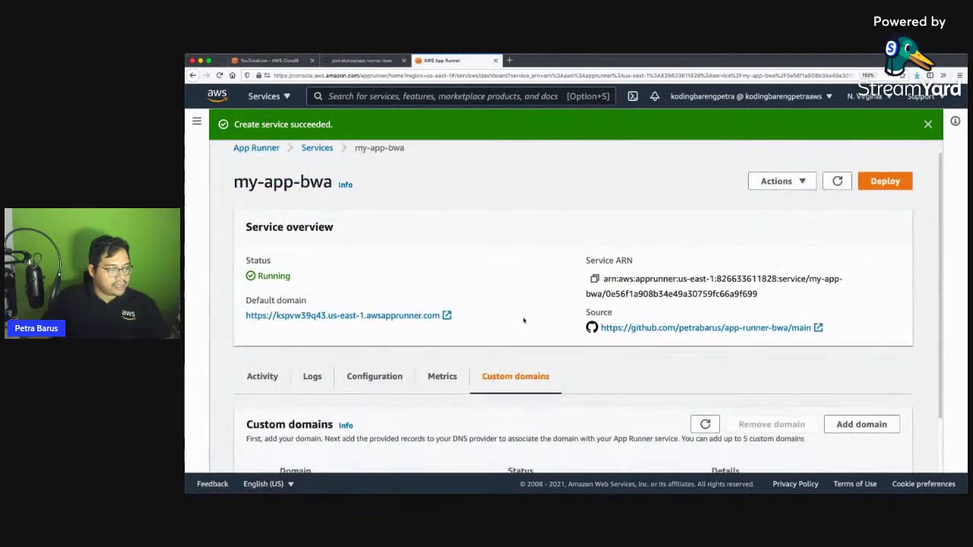
Return to the service metrics and look through the request count and HTTP response count charts.
left_click(442, 316)
scroll(395, 380, "down", 2)
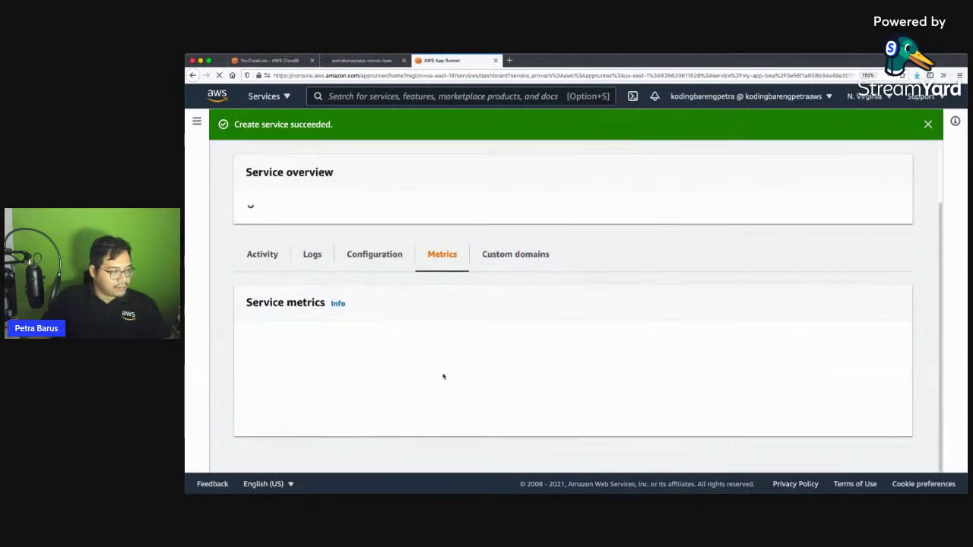
scroll(433, 397, "down", 2)
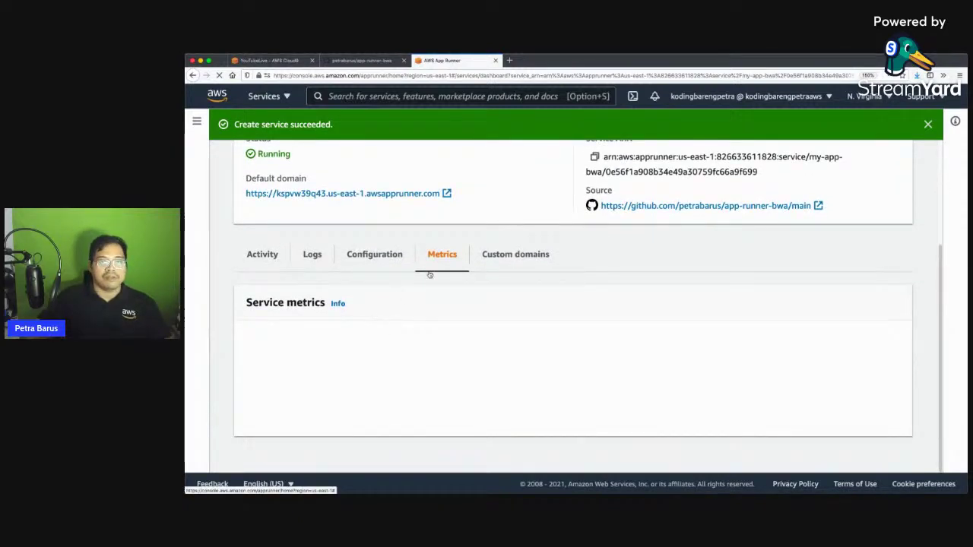
scroll(441, 274, "down", 5)
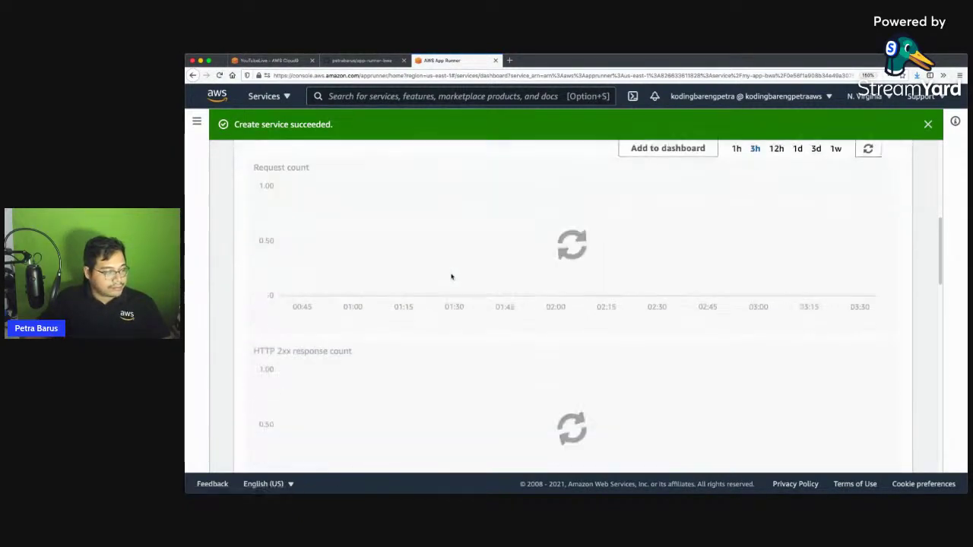
scroll(457, 242, "up", 1)
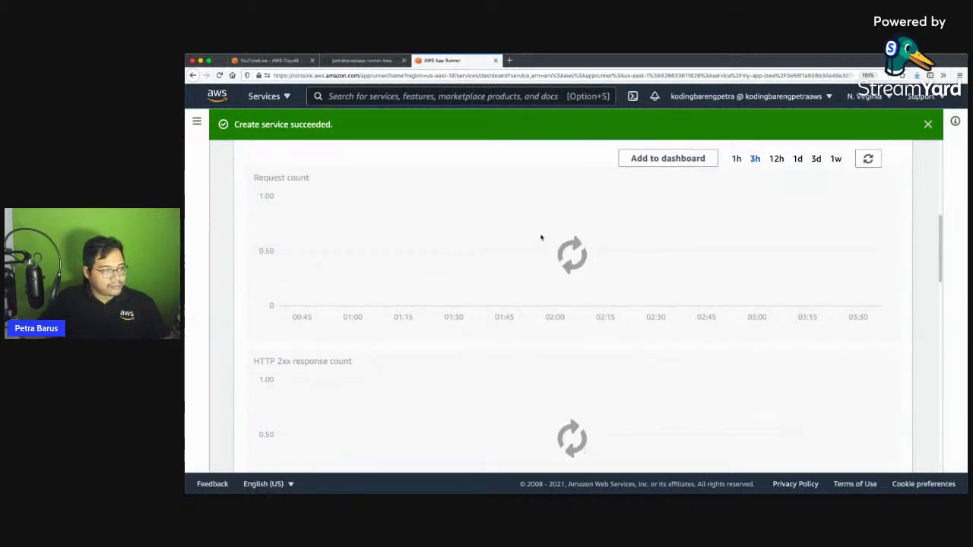
scroll(543, 243, "down", 3)
scroll(544, 247, "down", 5)
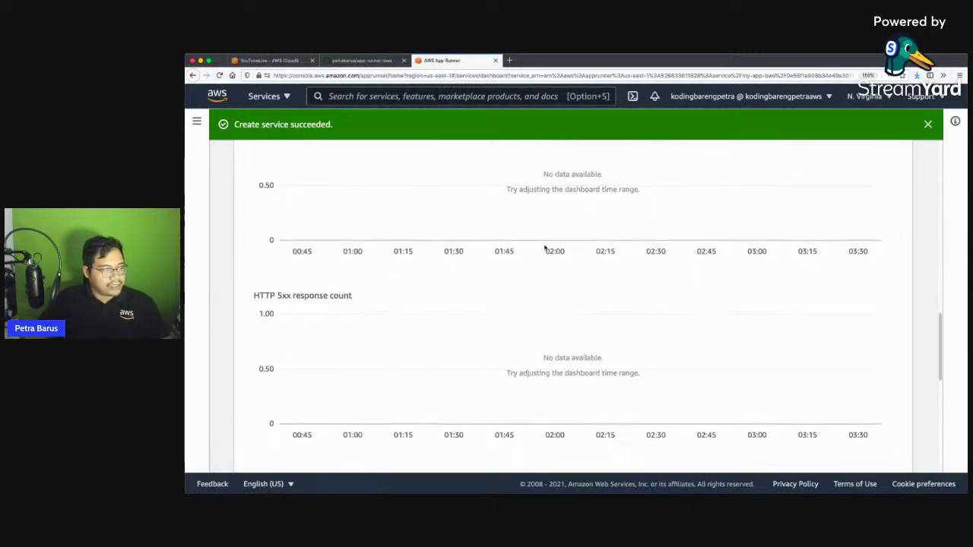
scroll(544, 247, "up", 8)
scroll(544, 247, "up", 5)
scroll(398, 319, "down", 4)
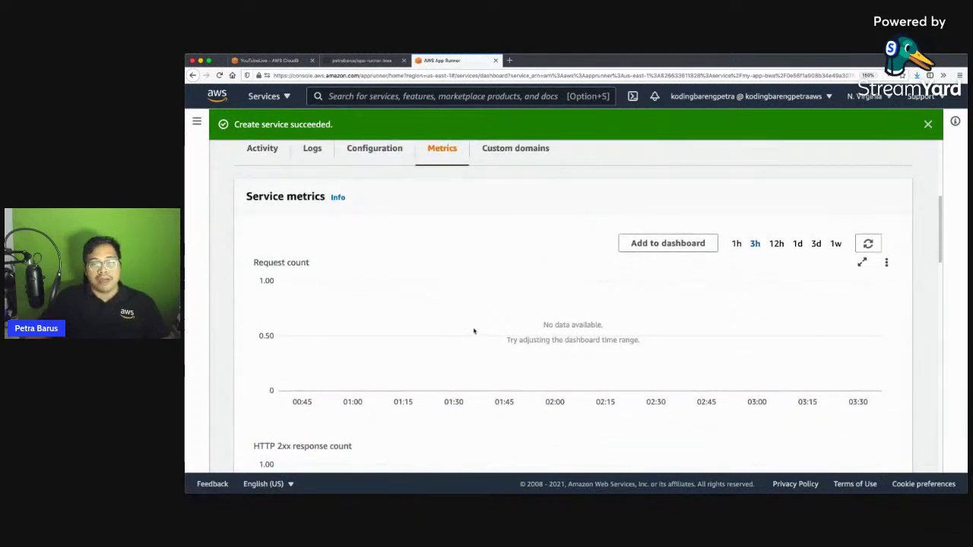
Examine the HTTP 2xx, 4xx and 5xx response, request latency and active instances charts, inspecting the latest active instances data point.
scroll(473, 331, "down", 4)
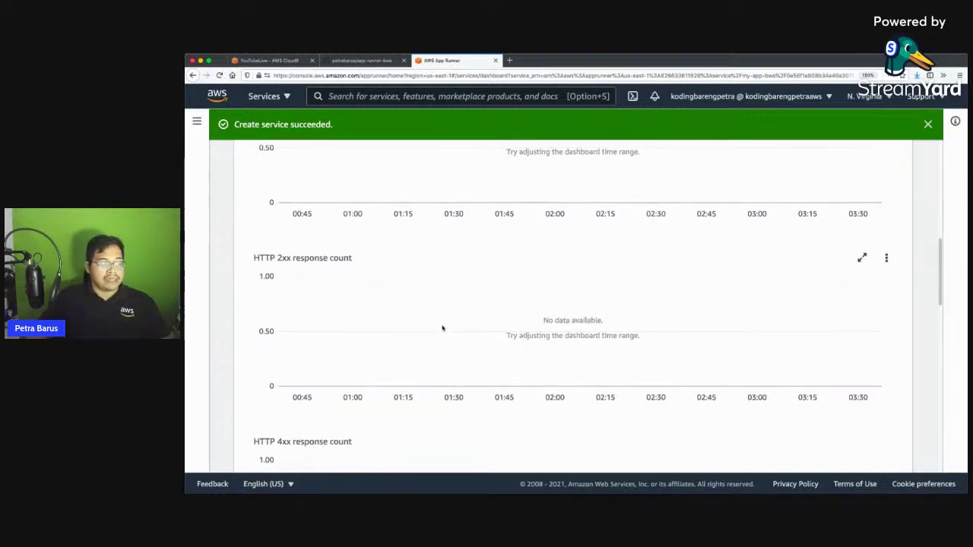
scroll(441, 328, "down", 1)
scroll(442, 327, "down", 4)
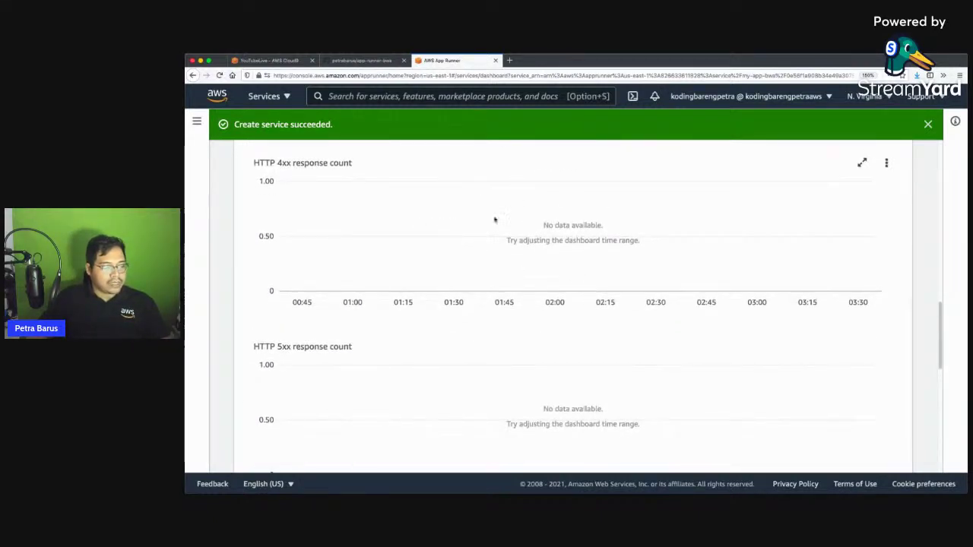
scroll(539, 240, "down", 6)
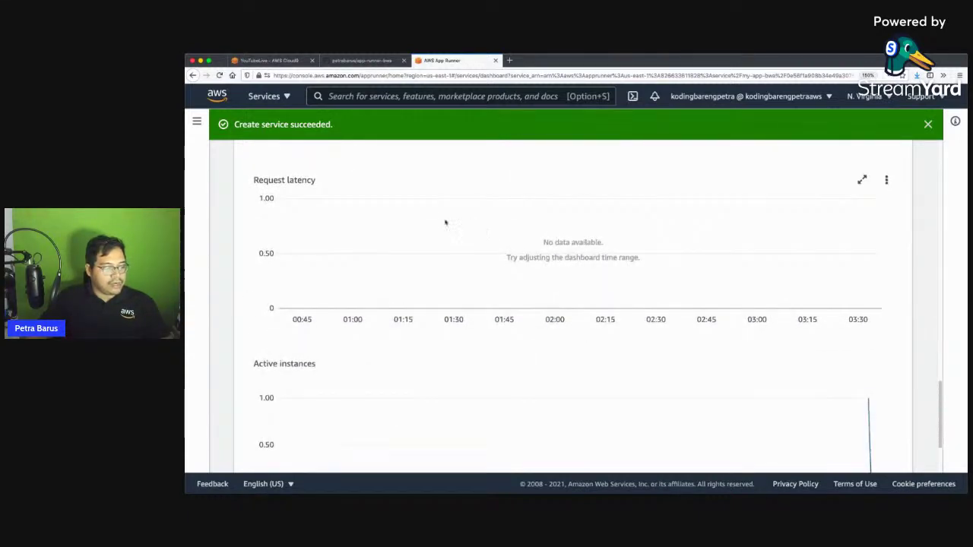
scroll(560, 215, "down", 1)
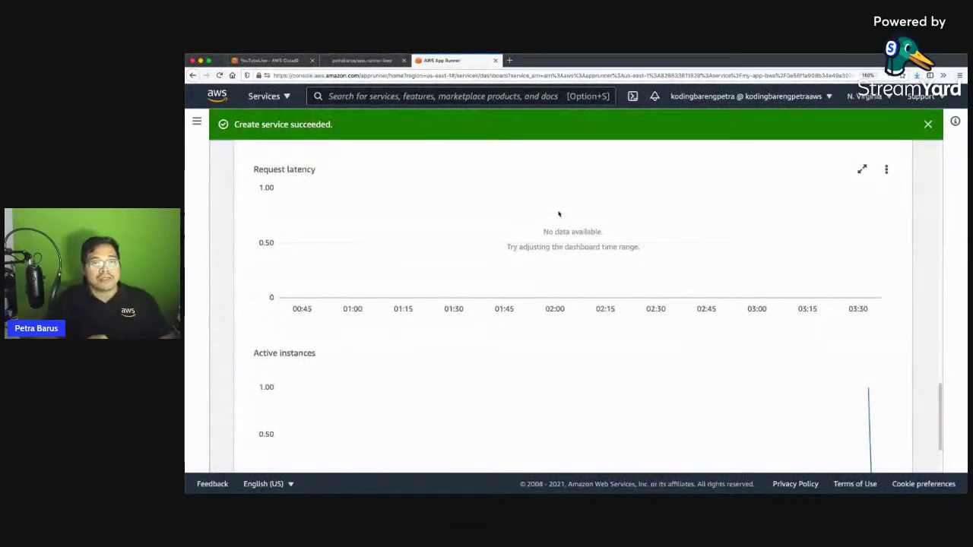
scroll(559, 215, "down", 3)
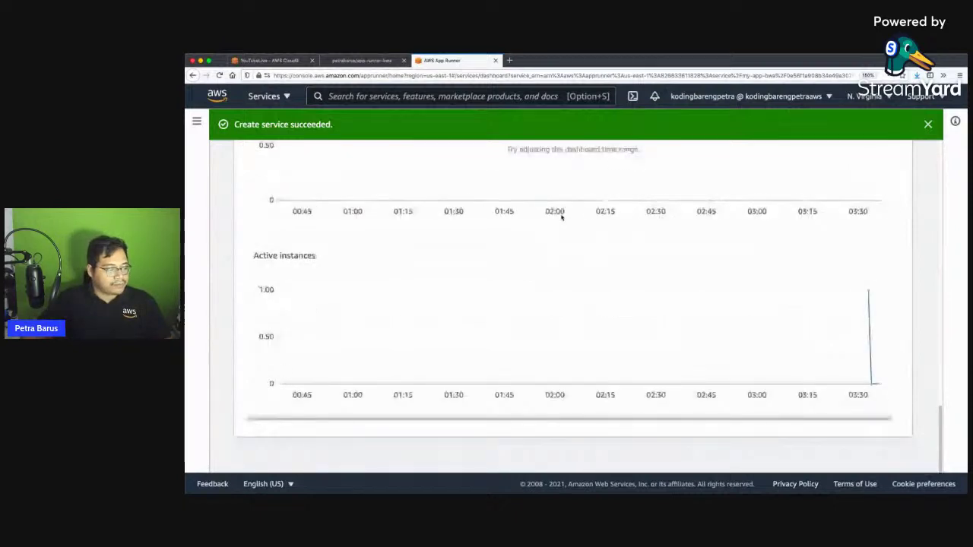
mouse_move(869, 293)
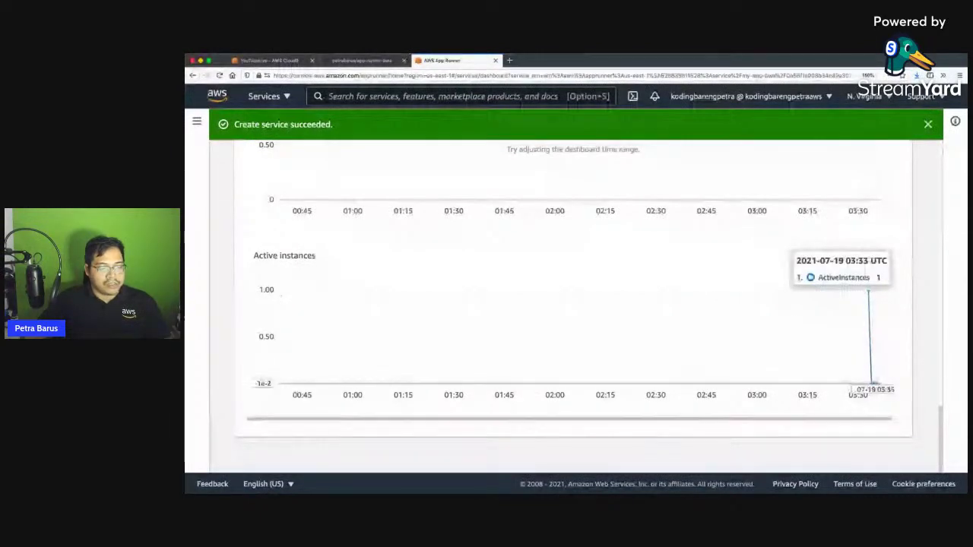
scroll(730, 291, "up", 10)
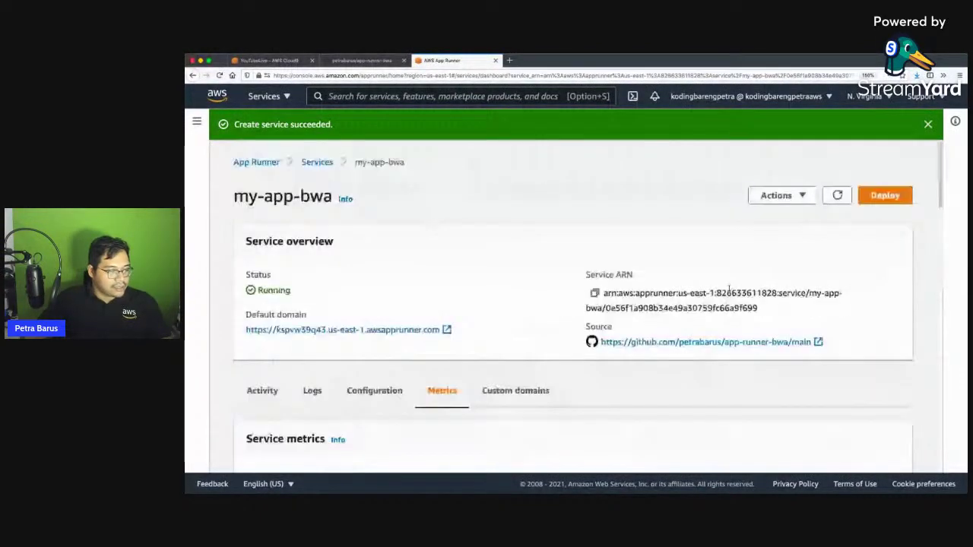
scroll(729, 291, "down", 10)
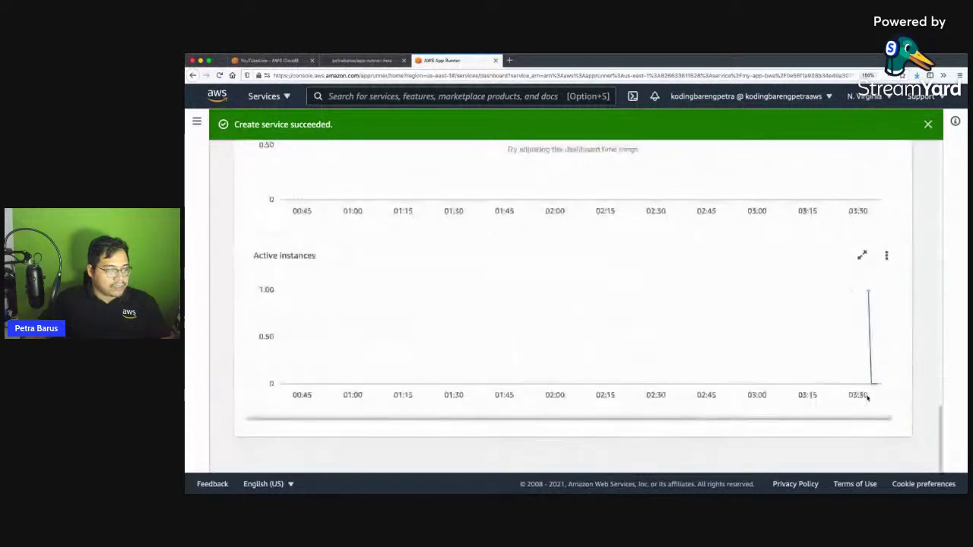
scroll(814, 279, "up", 10)
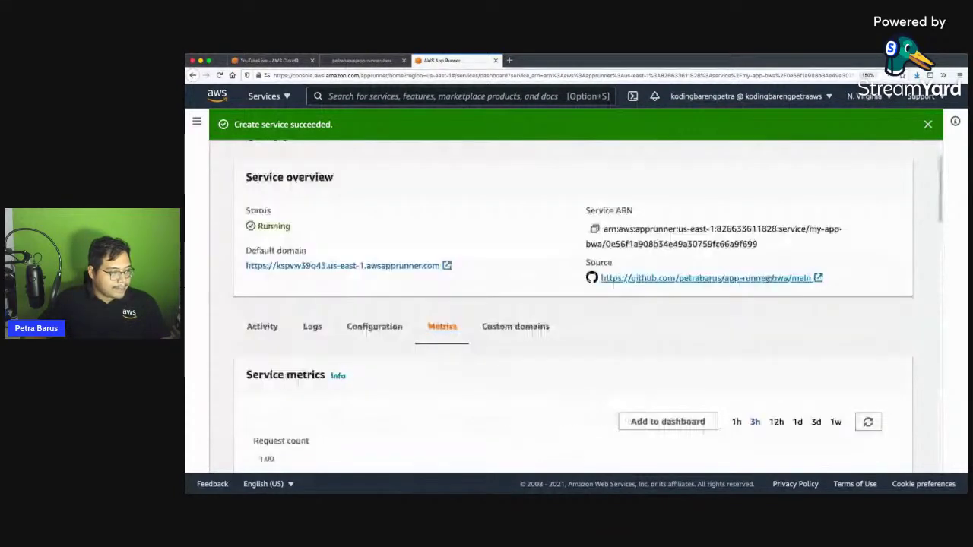
Open the service's default domain in a new tab, enlarge the page text, and reload the deployed app's address.
scroll(768, 278, "up", 2)
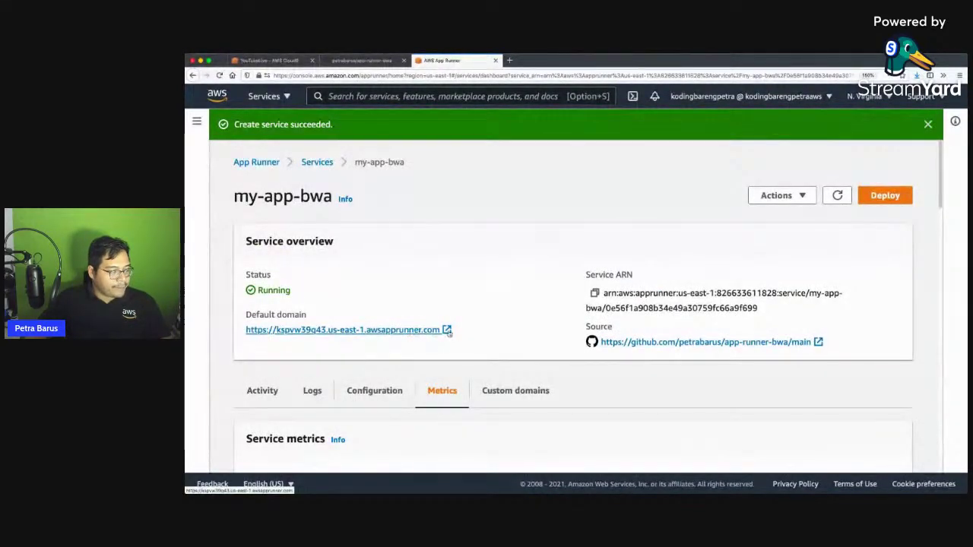
right_click(438, 333)
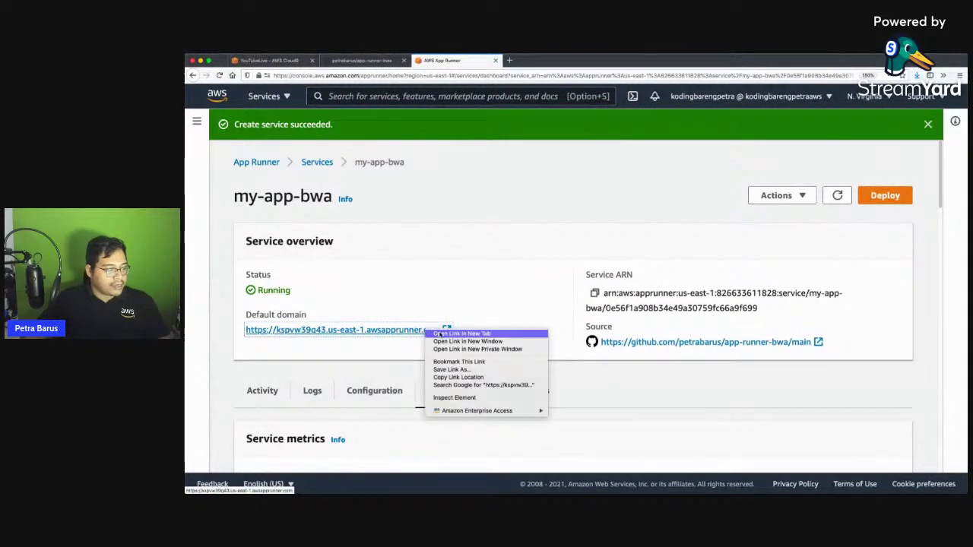
left_click(462, 333)
left_click(549, 63)
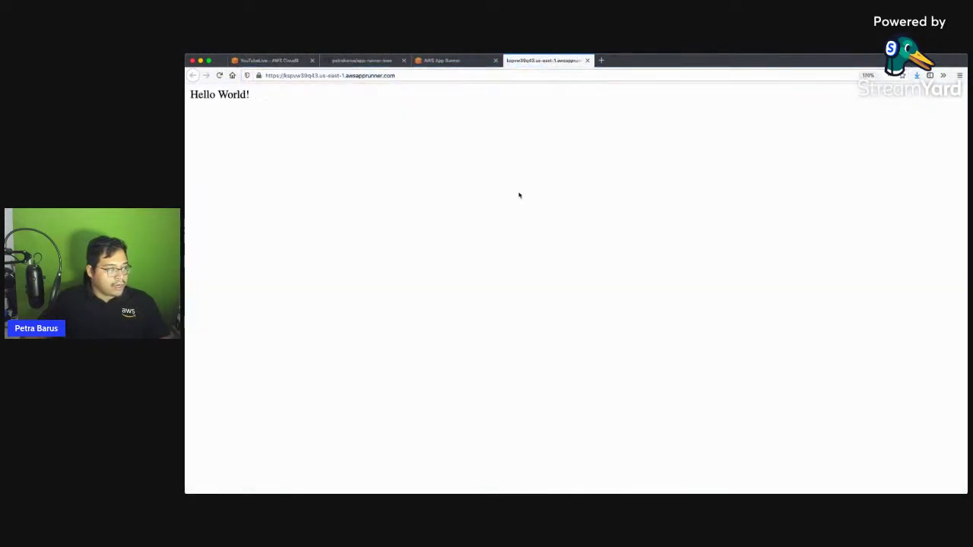
key("super+equal")
key("super+equal")
key("super+equal")
left_click(339, 77)
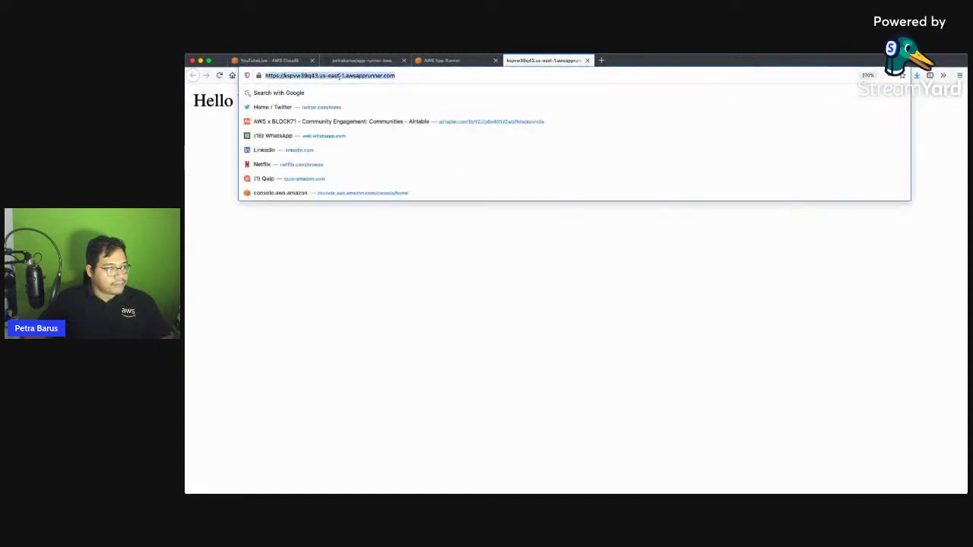
key("Return")
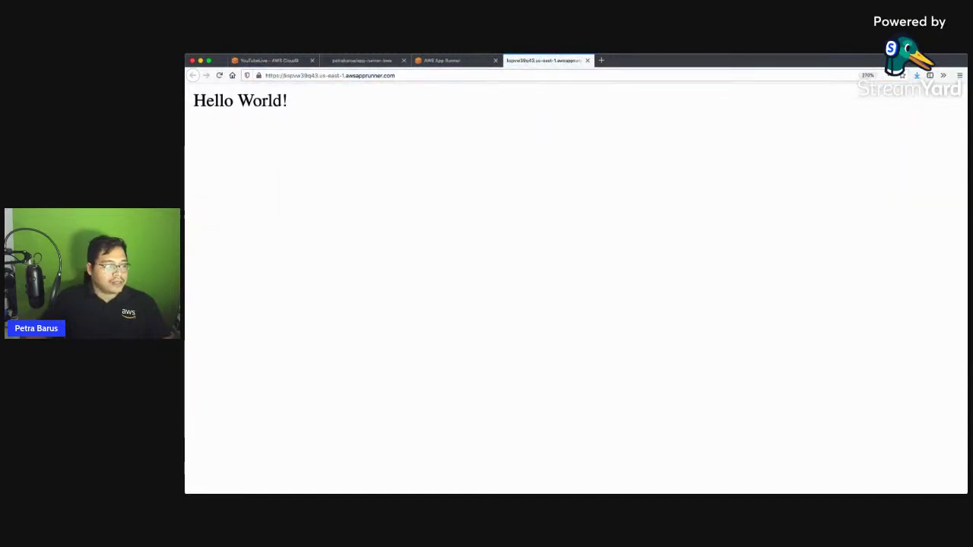
Switch back to the AWS App Runner console and view the service's custom domains.
left_click(471, 61)
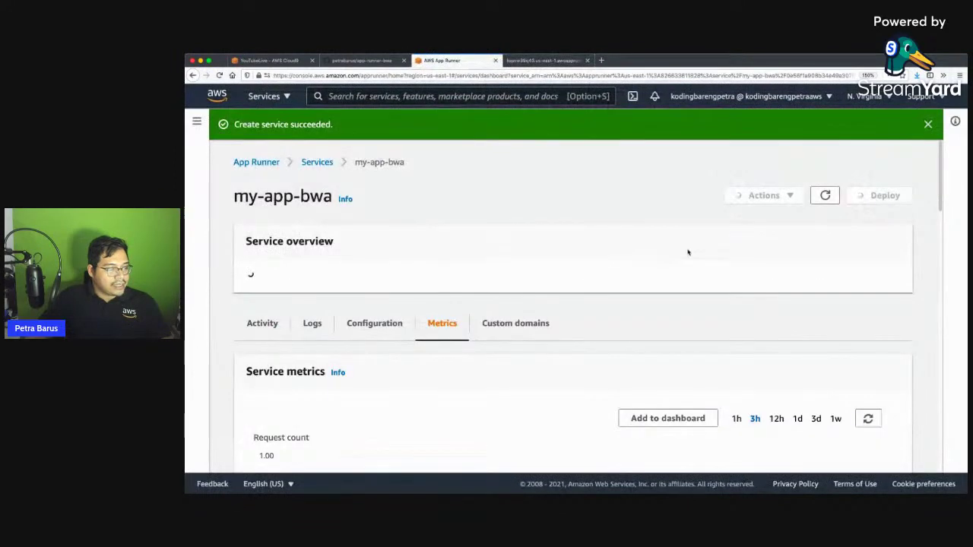
scroll(685, 252, "down", 2)
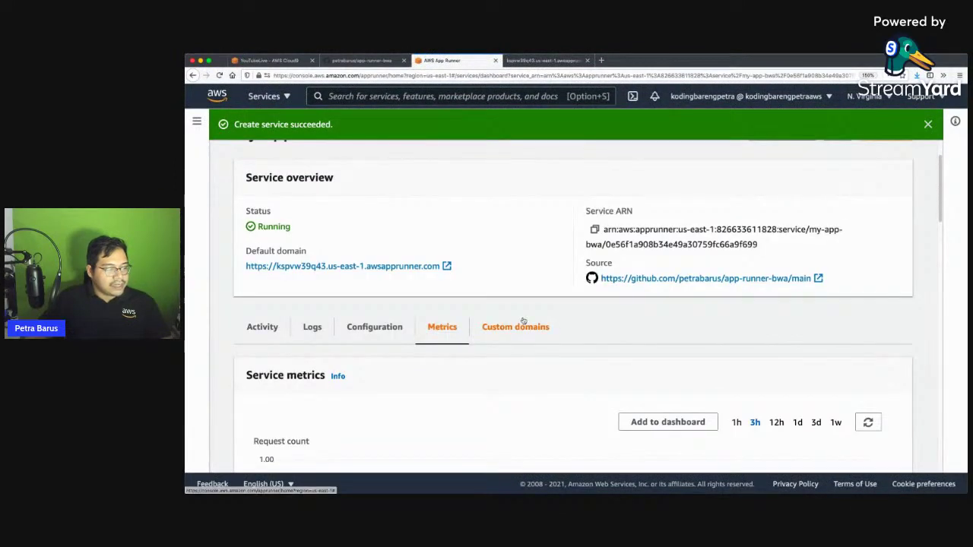
left_click(515, 326)
scroll(528, 293, "down", 2)
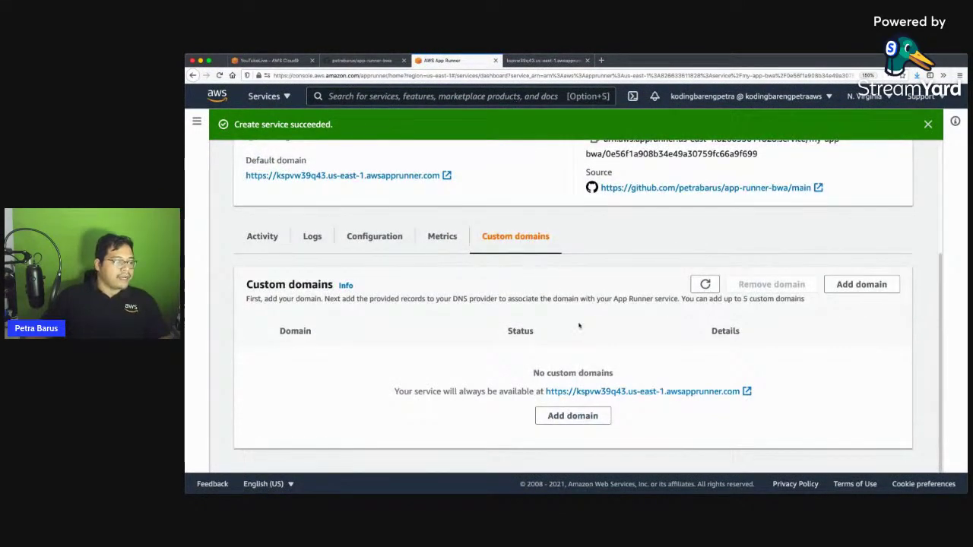
Open the form for adding a custom domain to the service and cancel it without entering a domain name.
left_click(596, 415)
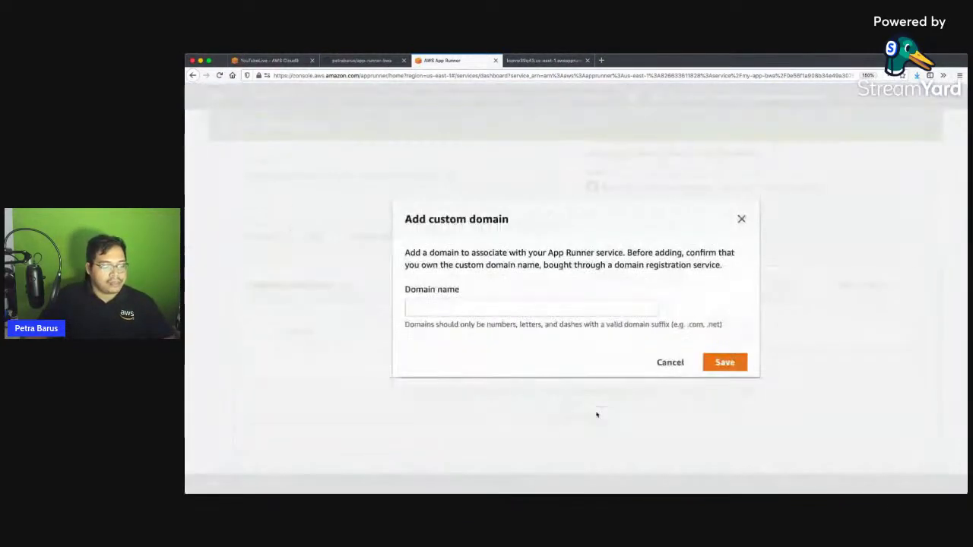
left_click(661, 363)
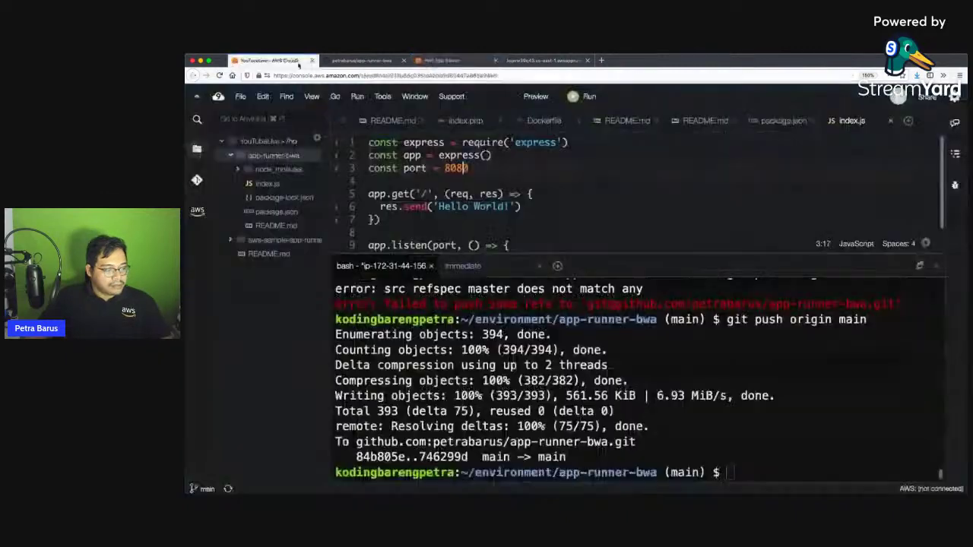
Switch to the AWS Cloud9 environment and clear the terminal output.
left_click(301, 64)
left_click(627, 340)
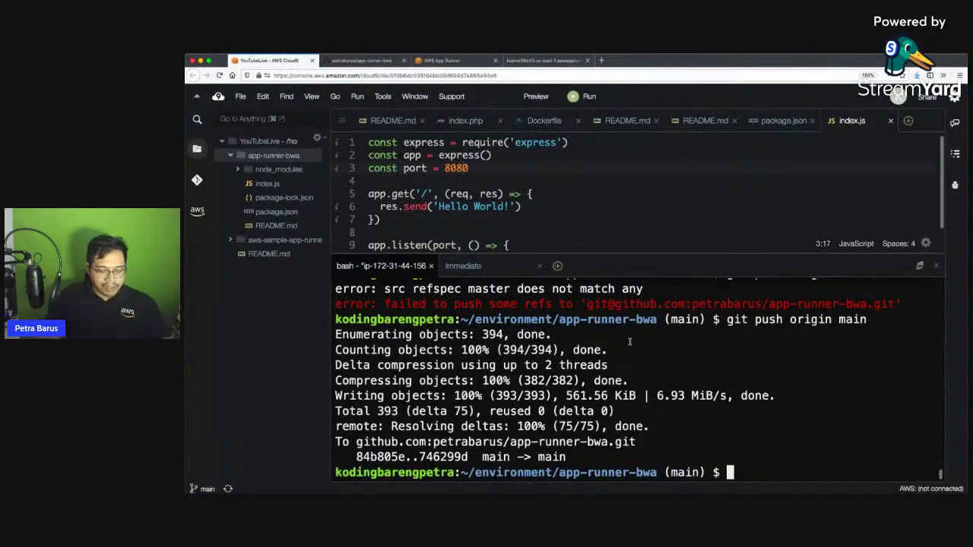
type("clear")
key("Return")
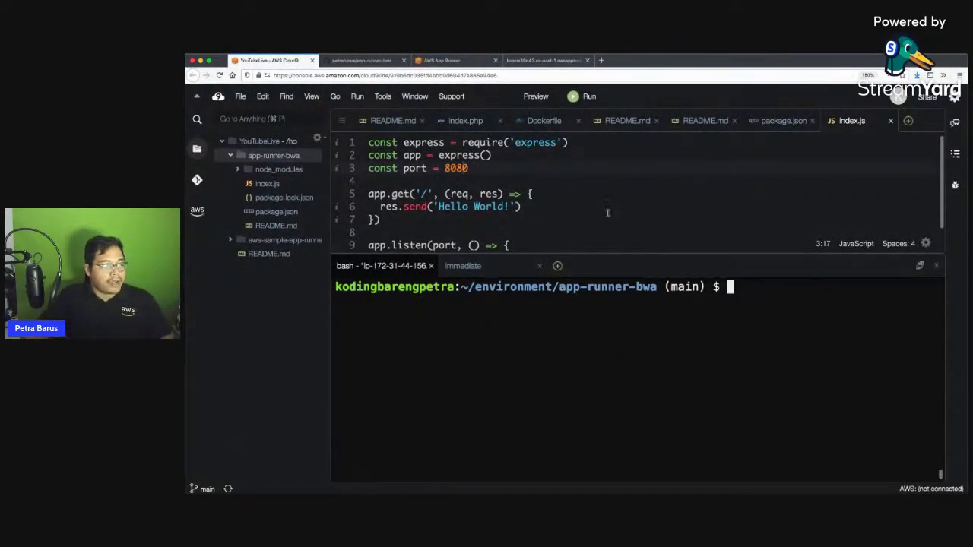
Change the root route's response text in index.js to 'Hello, BuildWithAngga!' and save the file.
scroll(608, 213, "down", 1)
left_click(500, 193)
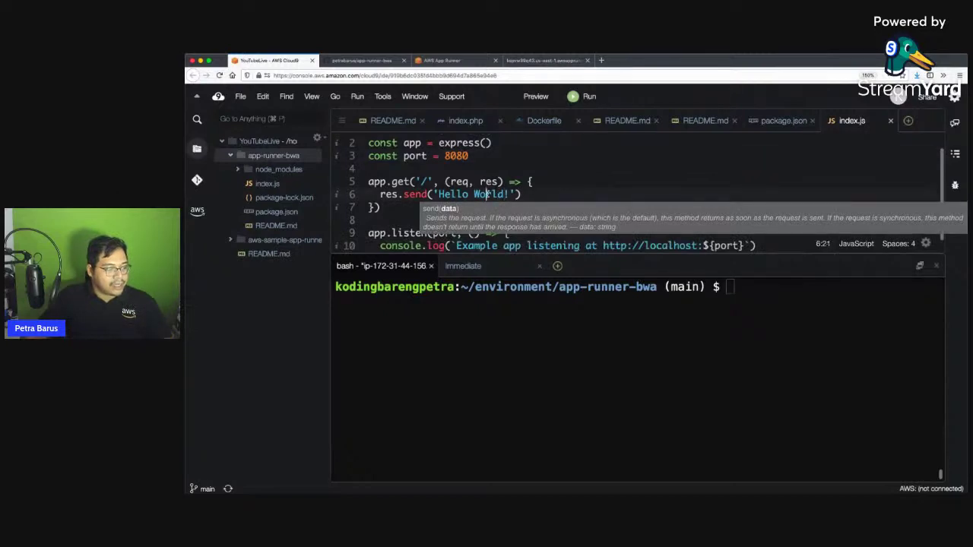
double_click(486, 194)
key("BackSpace")
key("BackSpace")
key("BackSpace")
key("BackSpace")
key("BackSpace")
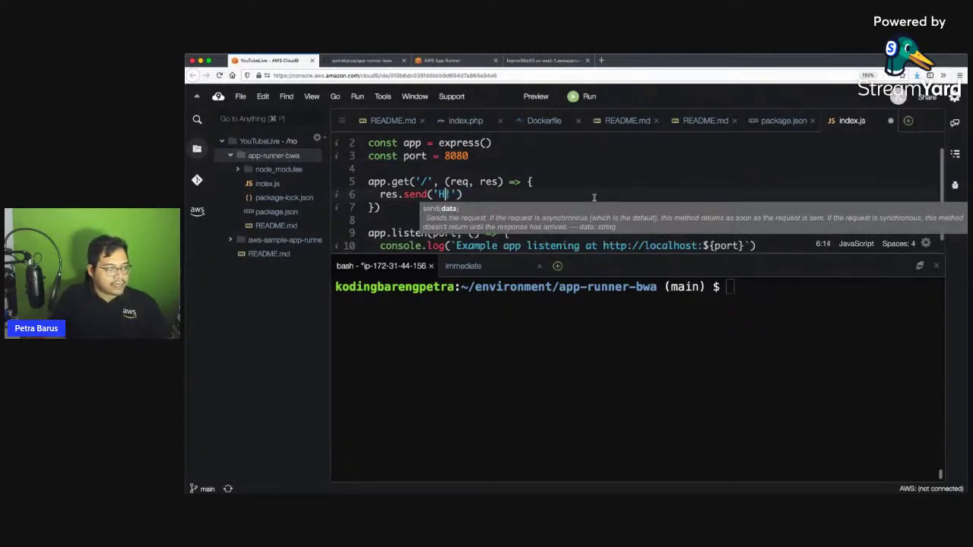
type("lo, BuildWith")
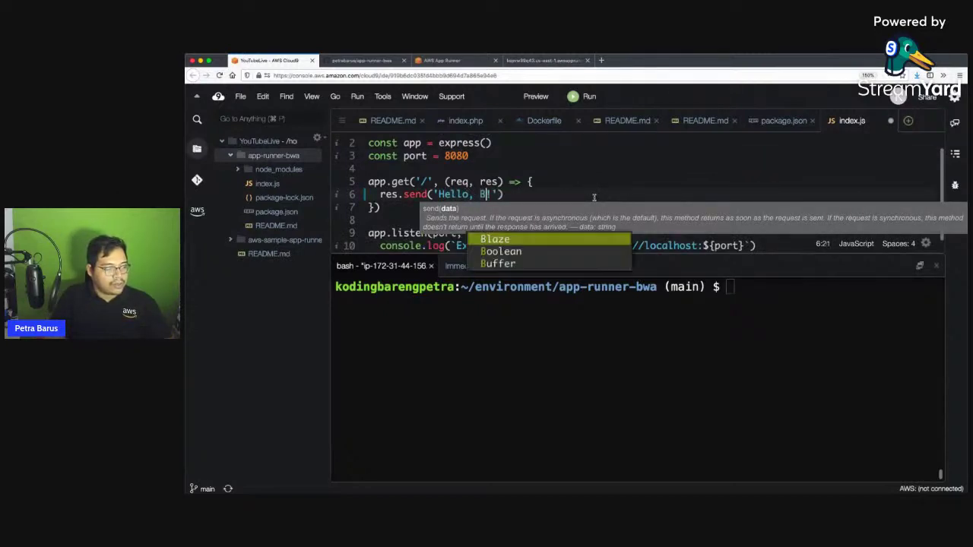
type("Angga!")
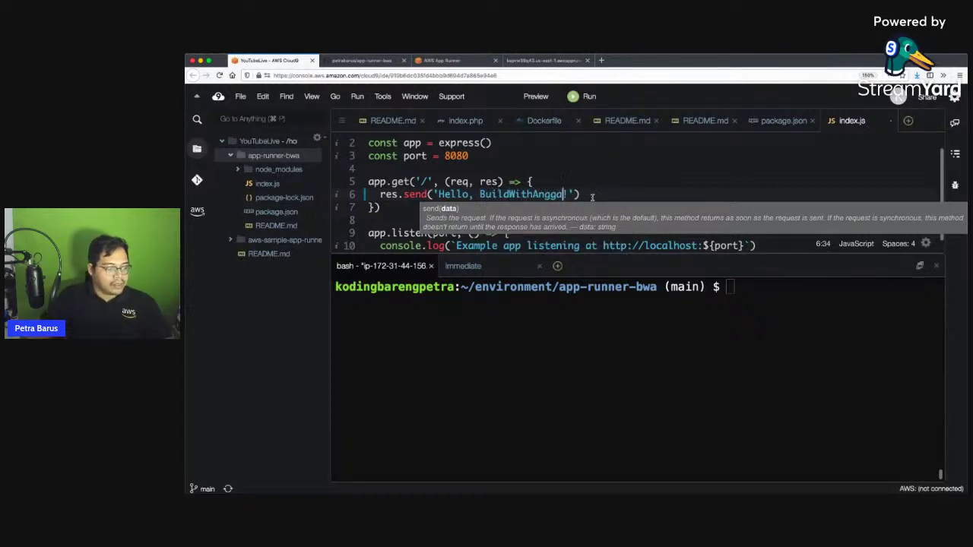
Check the repository with git status in the terminal and stage all changes with git add.
left_click(658, 364)
type("git status")
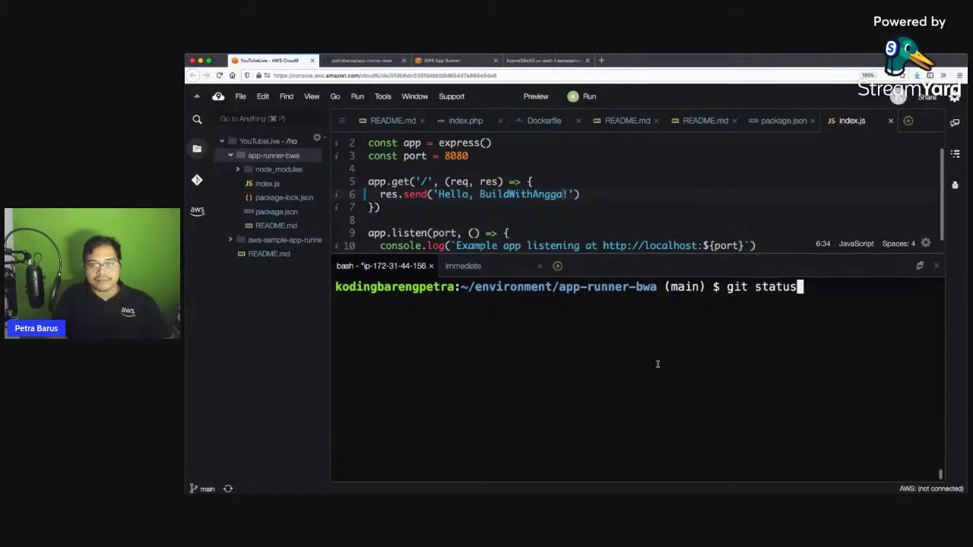
key("Return")
type("git add .")
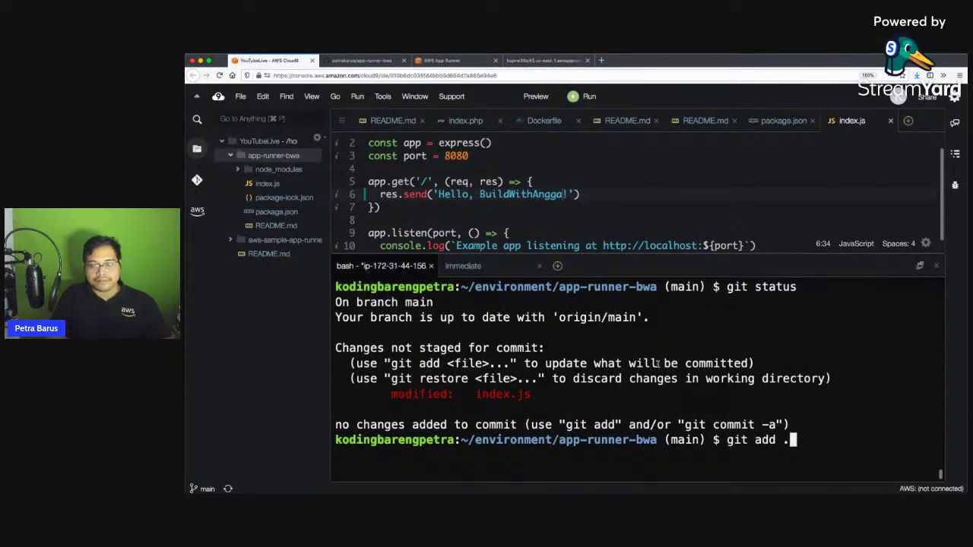
key("Return")
Commit the staged change with the message "feat: change index.".
type("git com")
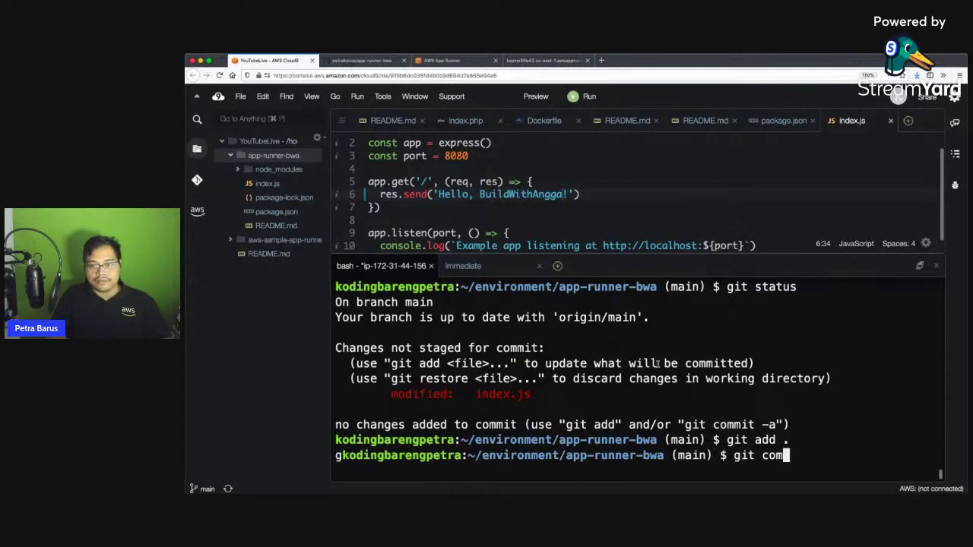
type("mit -m \"feat")
type(": change")
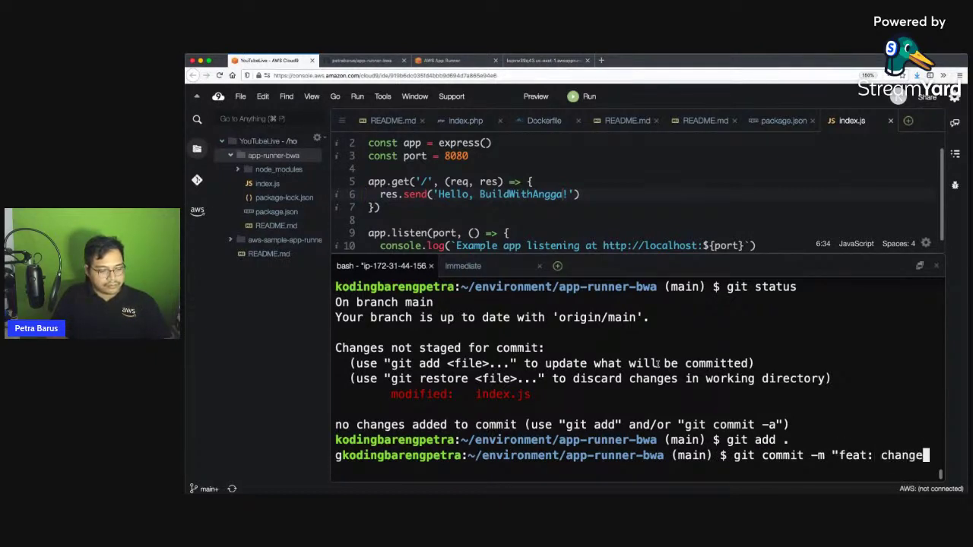
type(" index.\"")
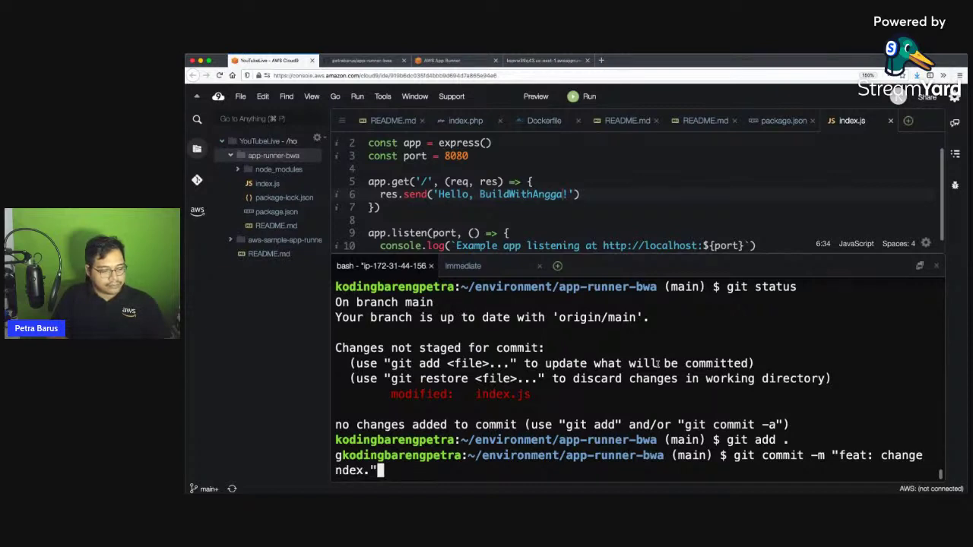
key("Return")
Push the commit to GitHub with git push origin main.
type("git push ")
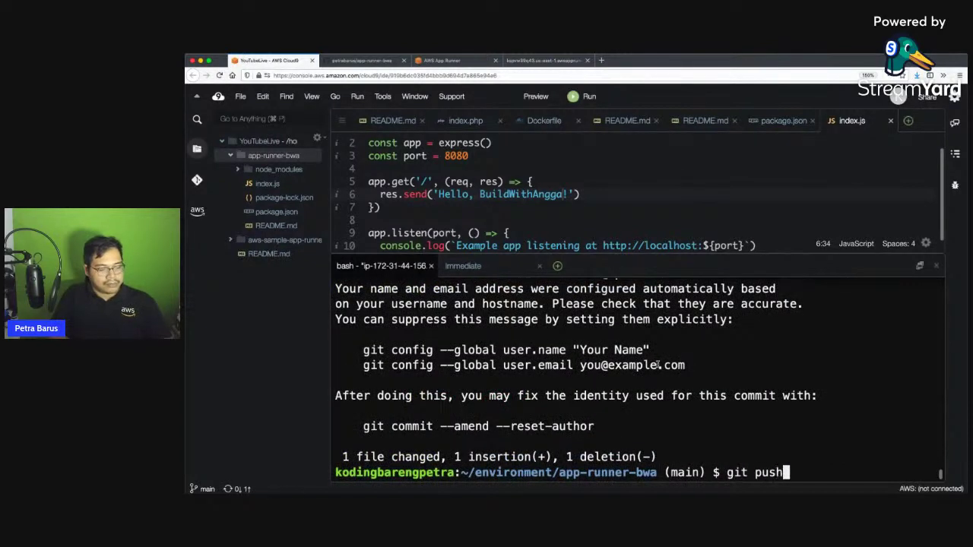
type("origin main")
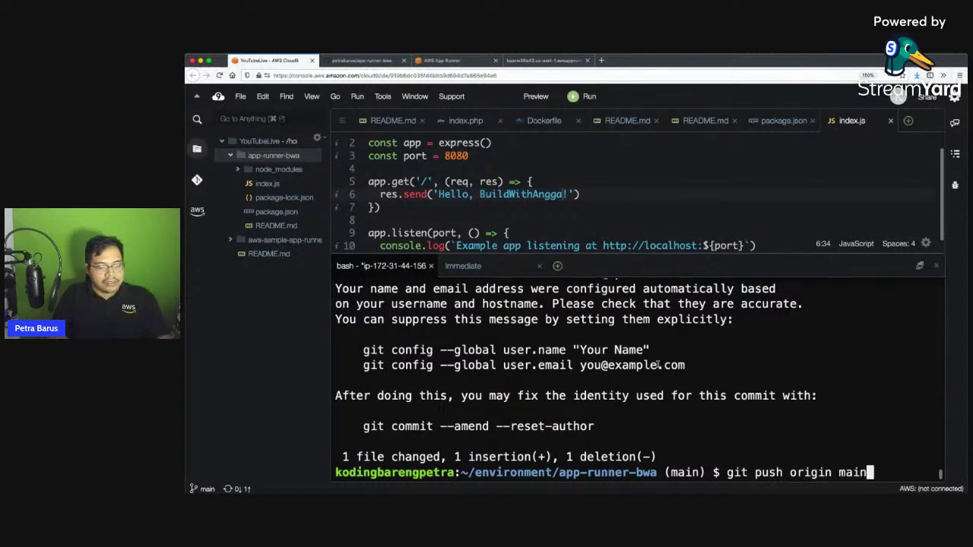
key("Return")
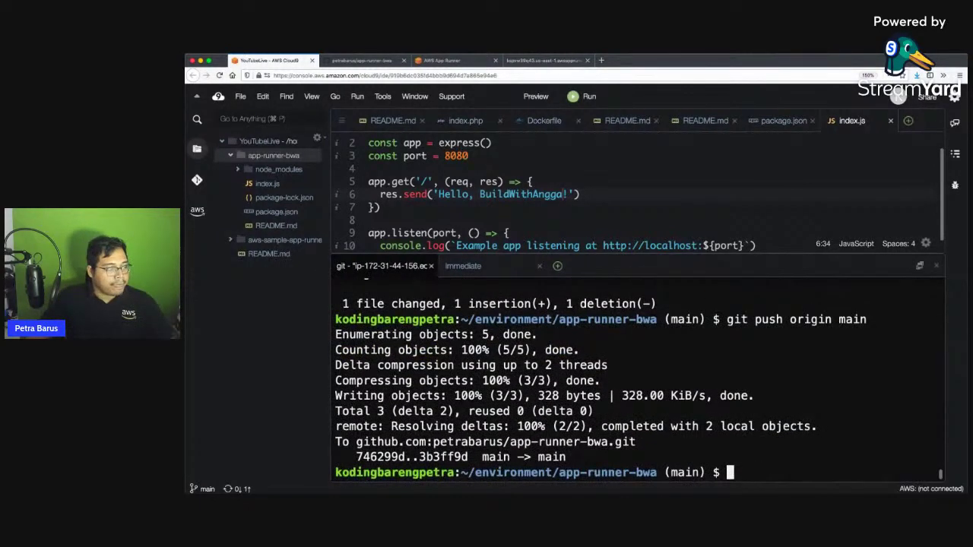
Switch to the app-runner-bwa repository on GitHub, reload it and enlarge the page to check the new commit.
left_click(376, 61)
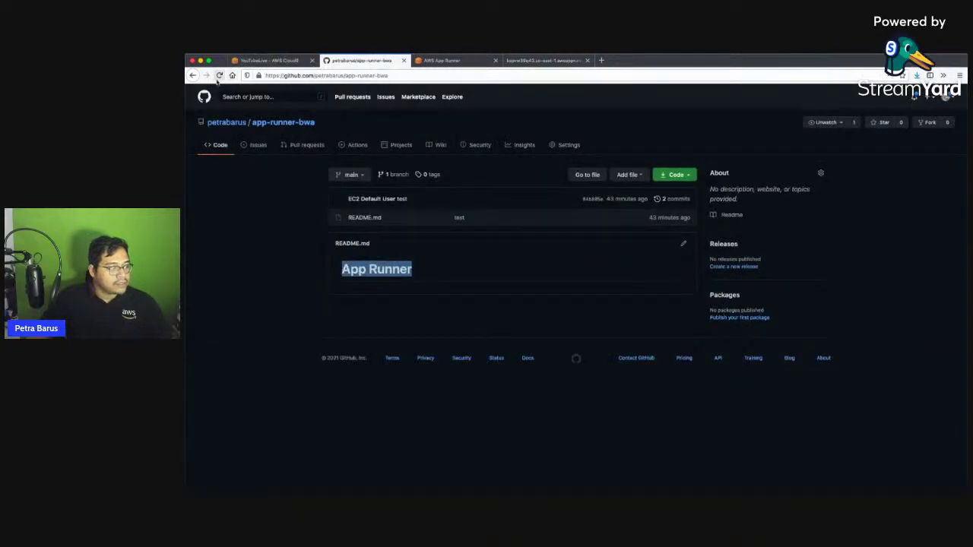
left_click(219, 76)
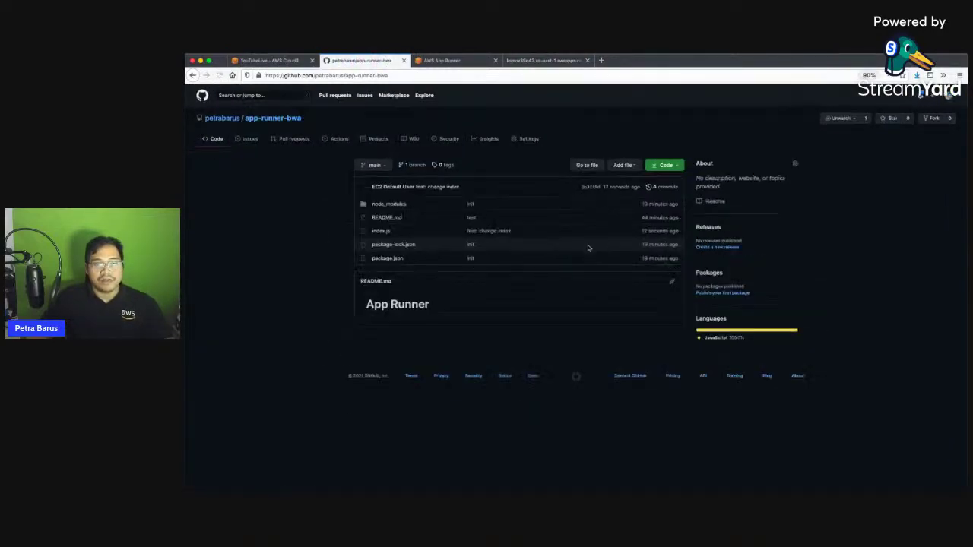
key("super+plus")
key("super+plus")
key("super+plus")
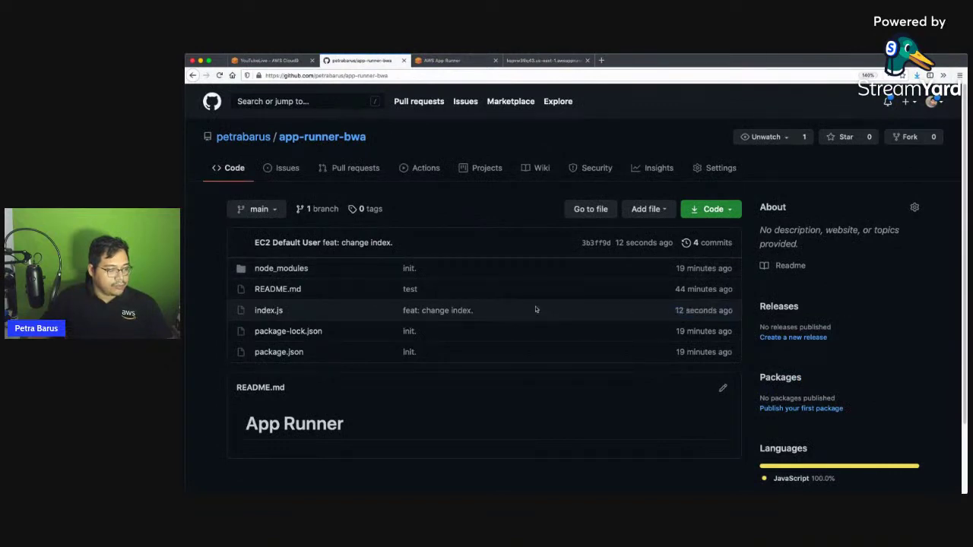
Switch to the App Runner console, reopen my-app-bwa from the services list and inspect its Start deployment activity.
left_click(445, 60)
scroll(301, 185, "up", 5)
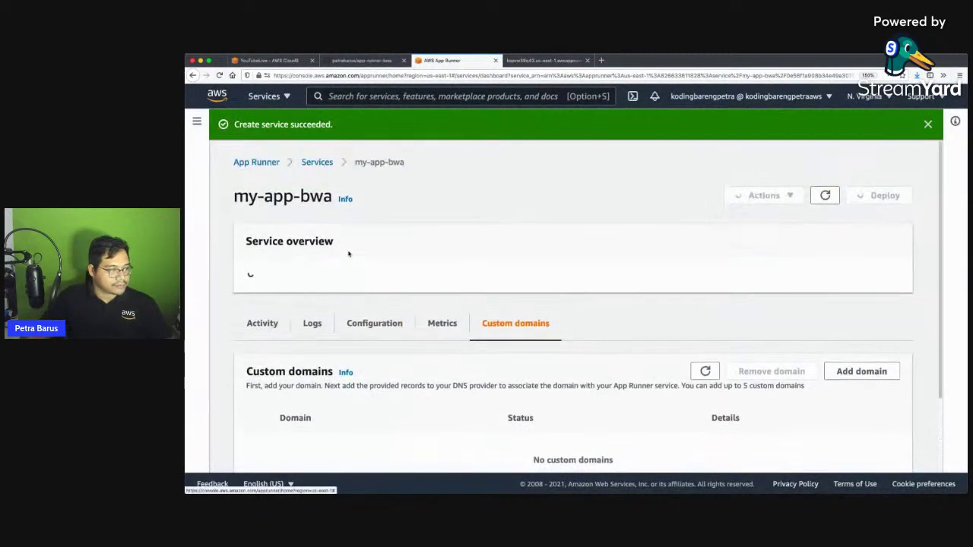
left_click(313, 195)
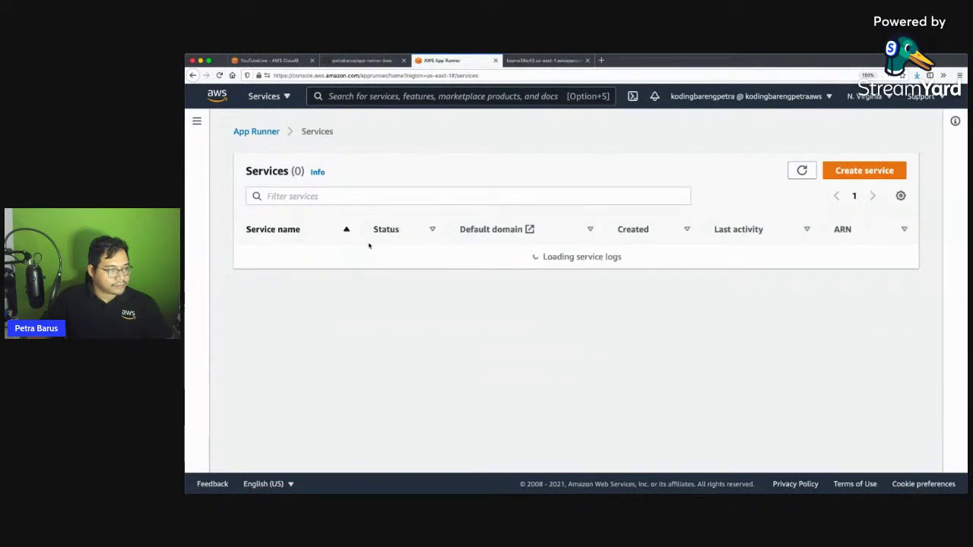
left_click(281, 281)
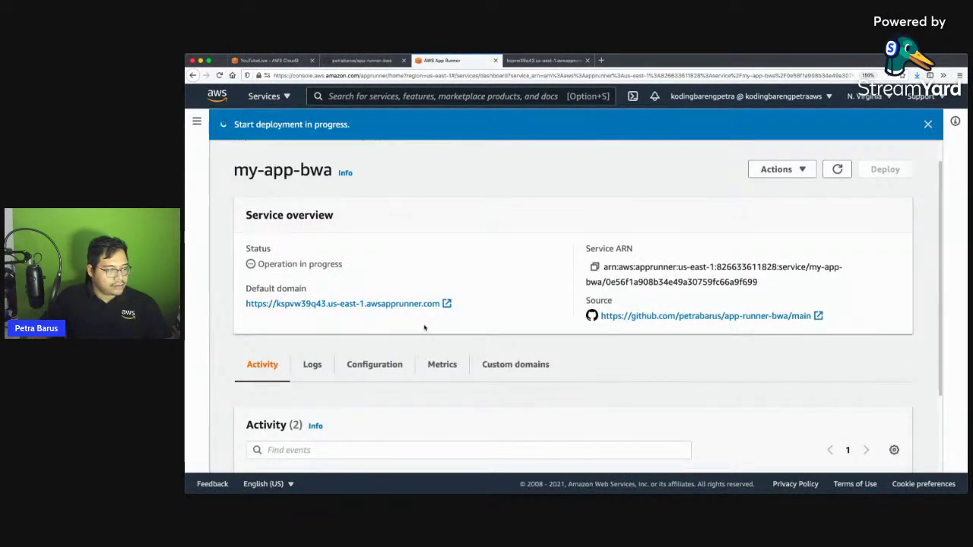
scroll(590, 407, "down", 3)
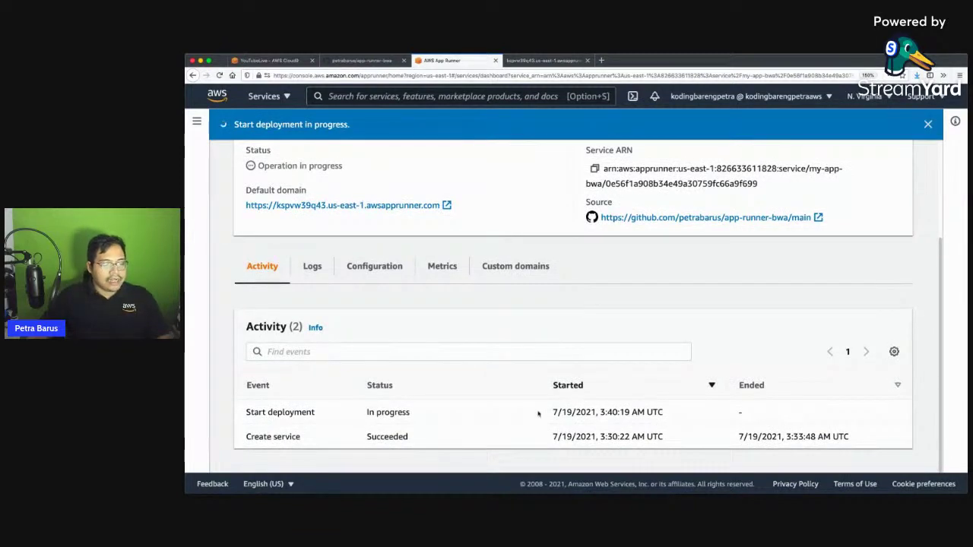
triple_click(273, 411)
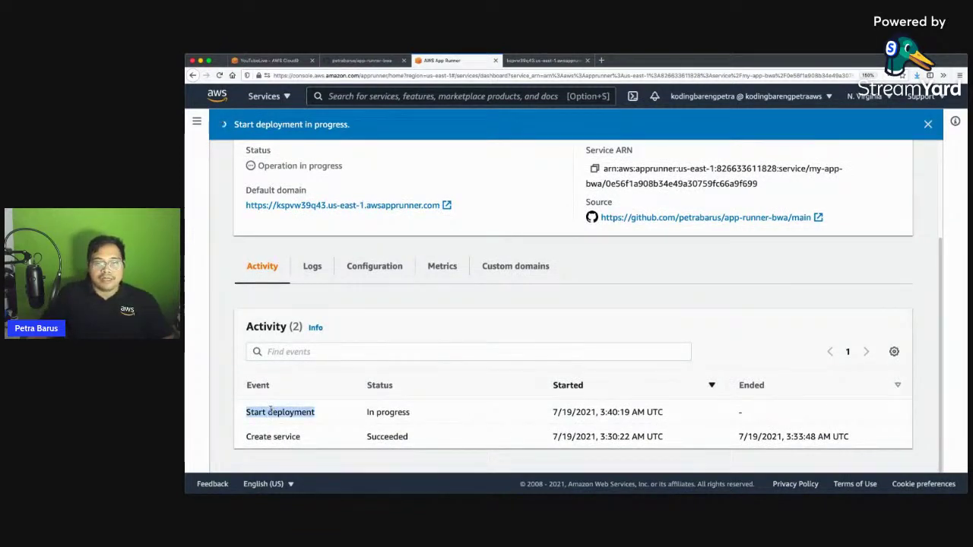
left_click(286, 411)
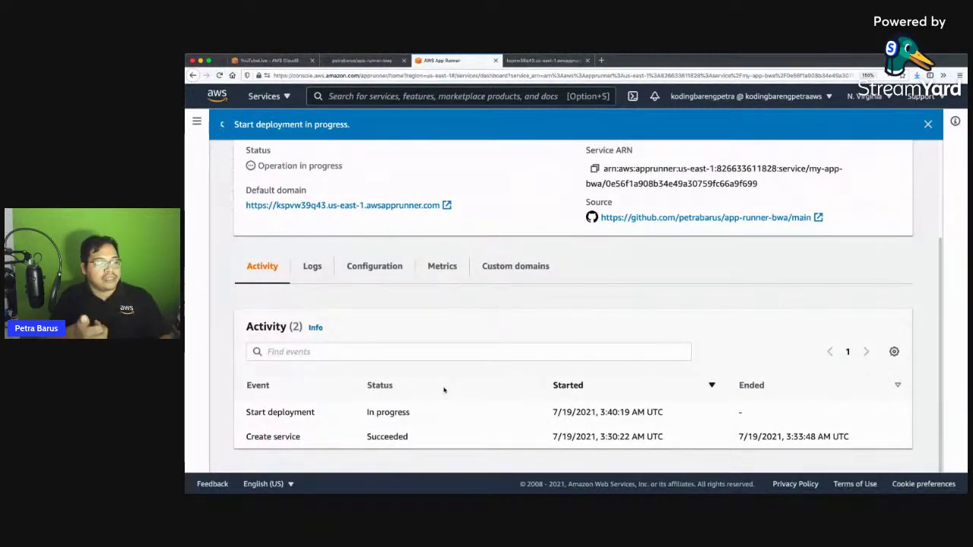
Refresh the my-app-bwa service details and check the deployment status in the activity list.
scroll(456, 365, "up", 3)
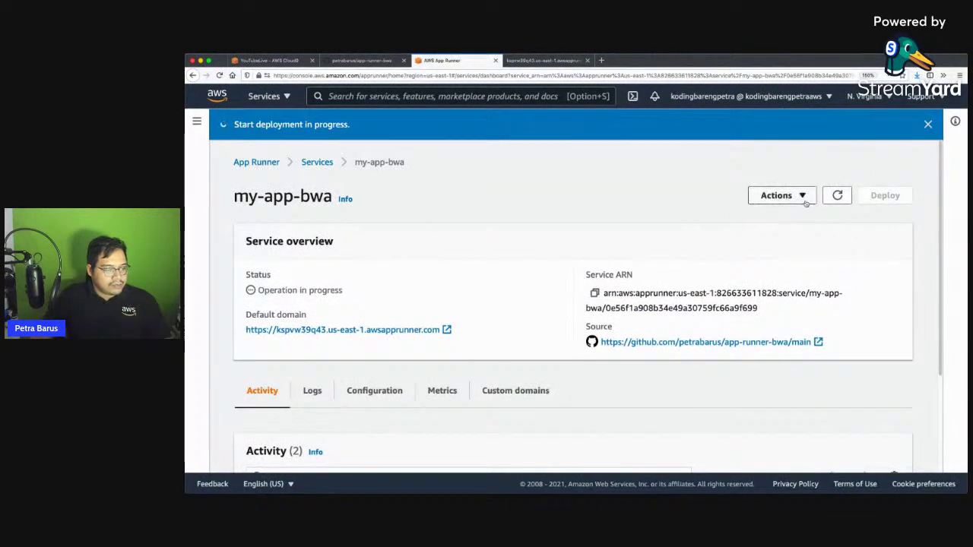
left_click(837, 196)
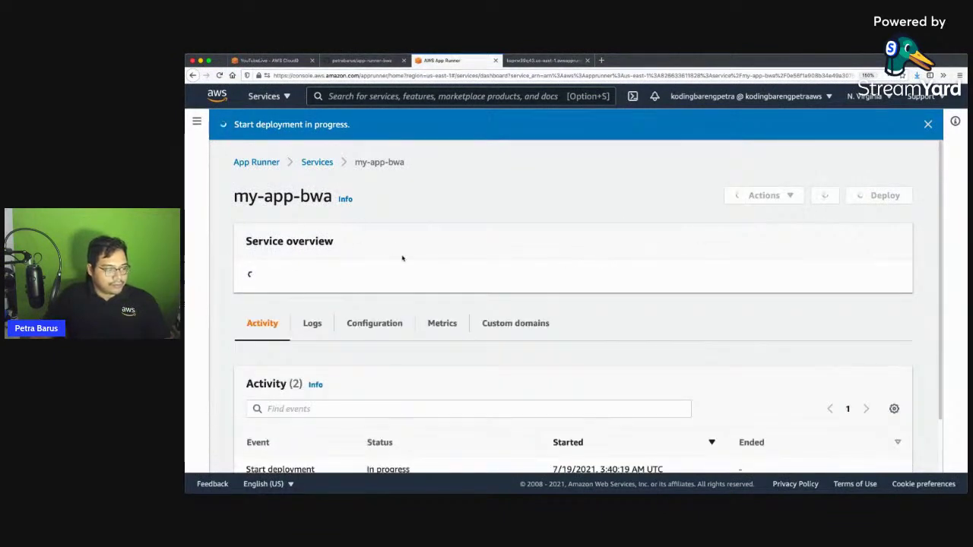
scroll(401, 253, "down", 1)
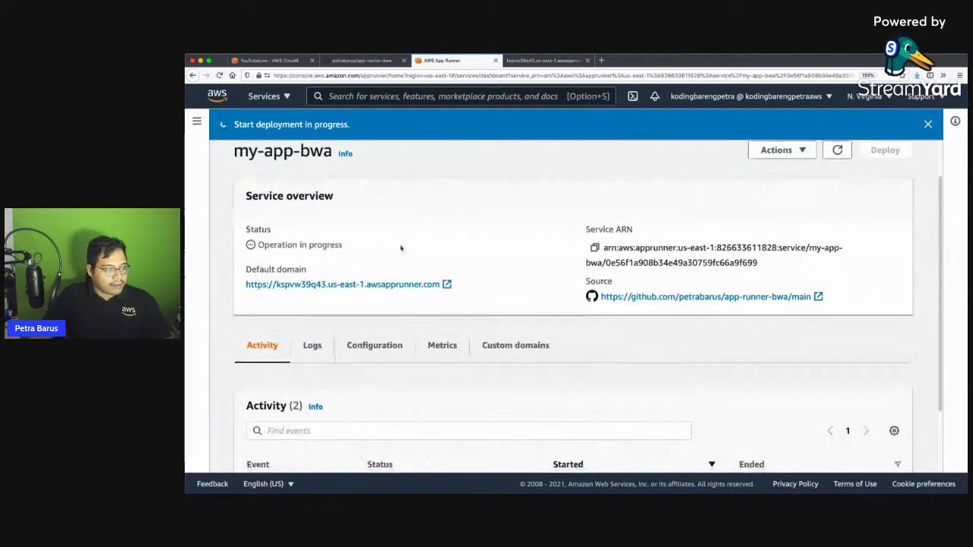
scroll(400, 248, "down", 2)
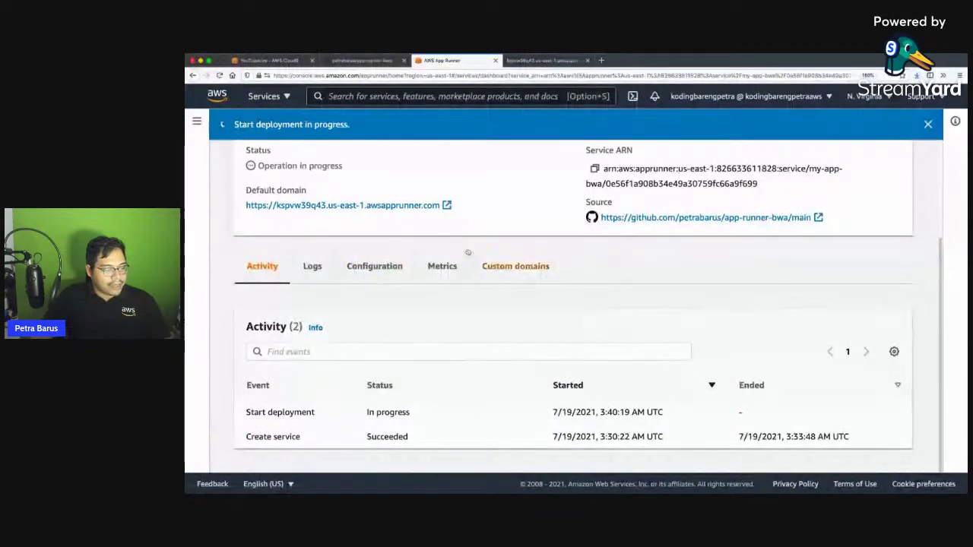
Switch to the deployed app's page and reload it to check the response text.
left_click(543, 60)
key("super+r")
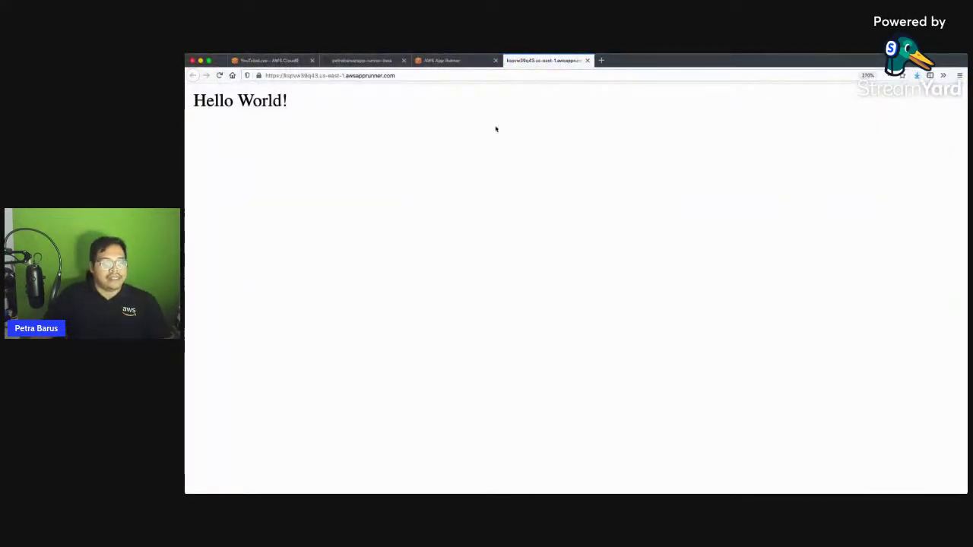
Return to the App Runner console, review the service overview and activity, and refresh the deployment status again.
left_click(464, 61)
scroll(574, 193, "up", 2)
scroll(575, 193, "down", 3)
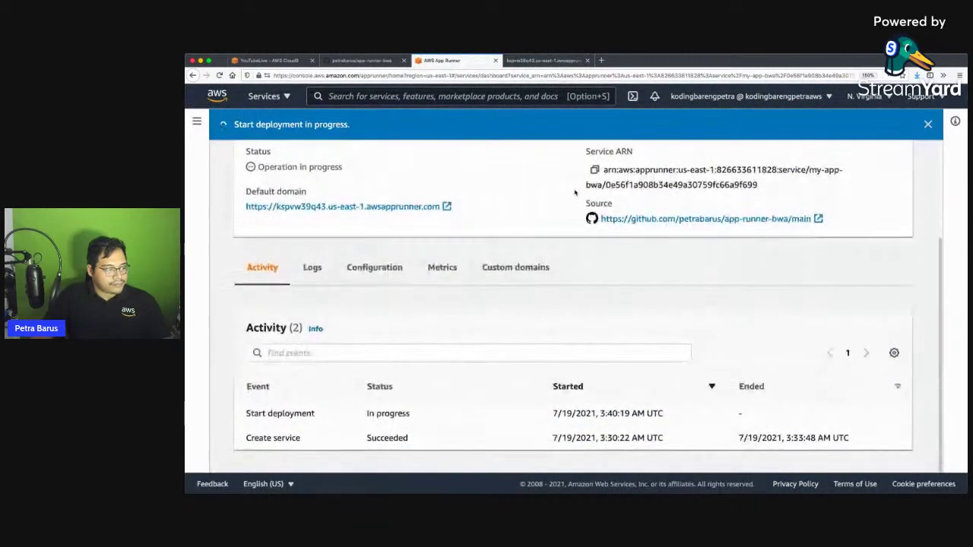
scroll(600, 193, "up", 3)
scroll(614, 191, "down", 3)
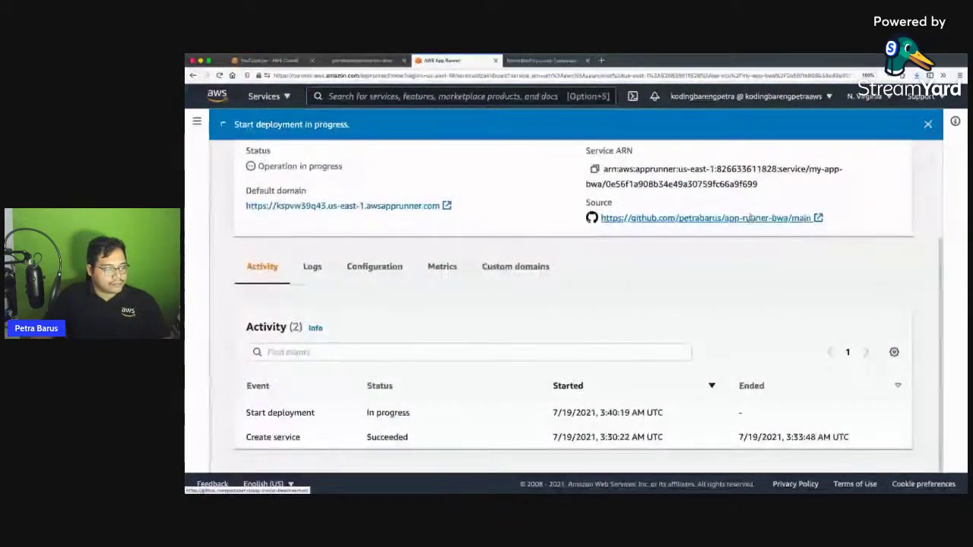
scroll(614, 192, "up", 3)
scroll(813, 181, "down", 1)
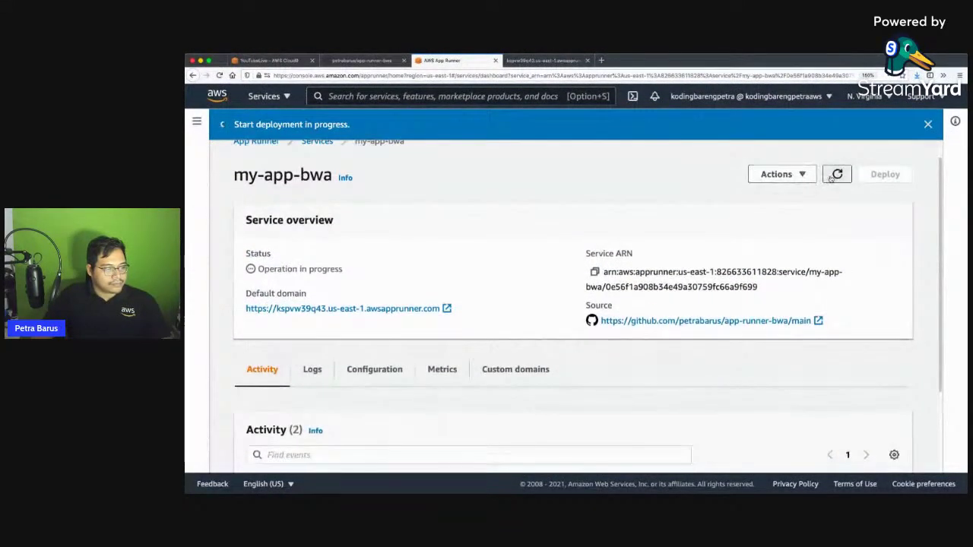
left_click(837, 178)
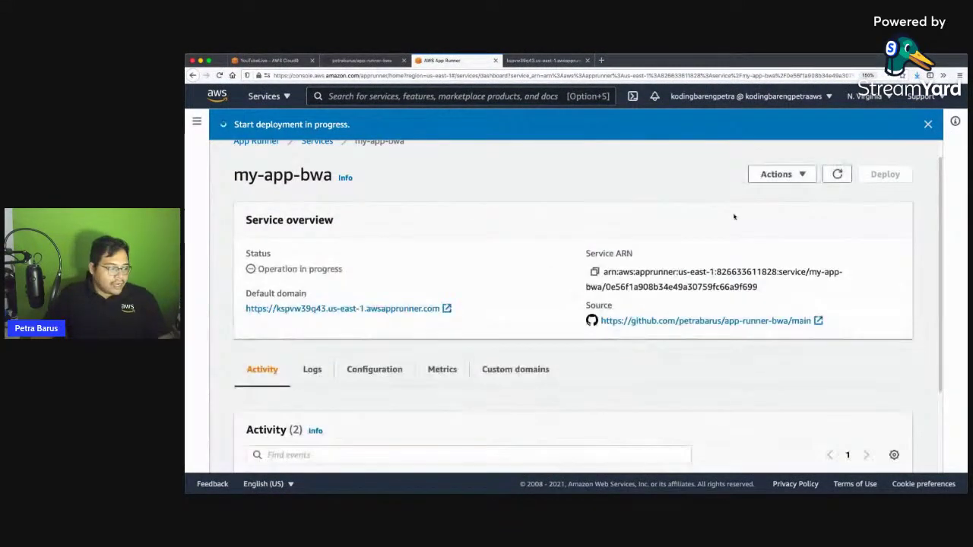
scroll(735, 218, "down", 3)
key("super+Tab")
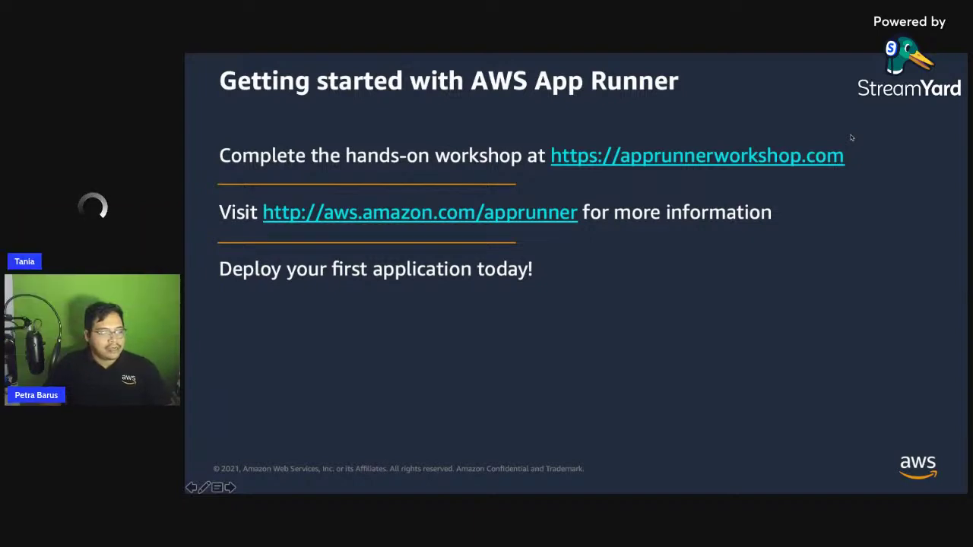
key("Left")
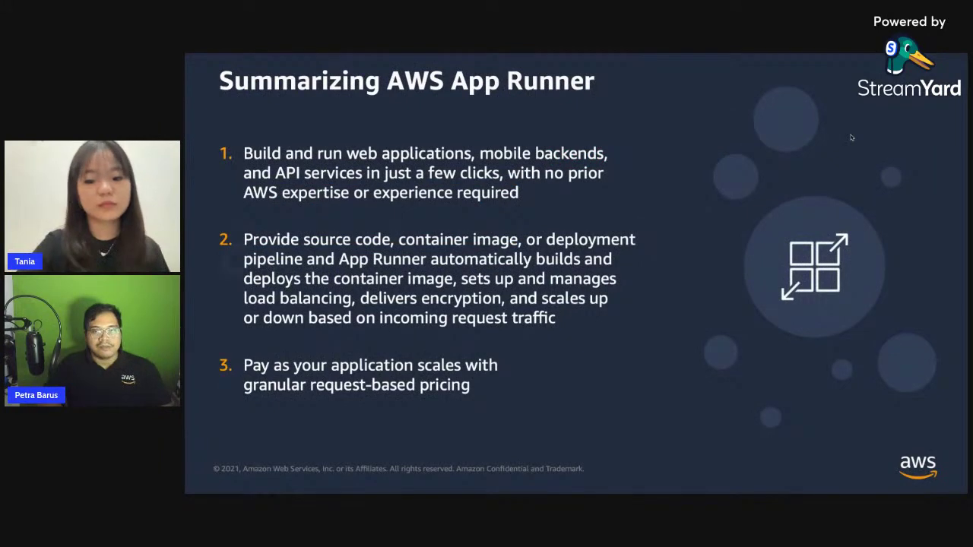
key("Right")
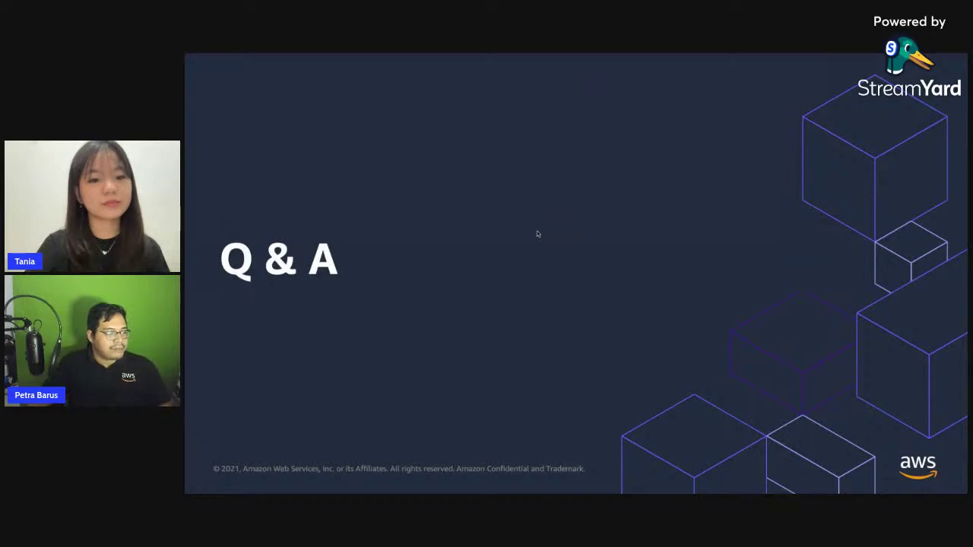
key("Left")
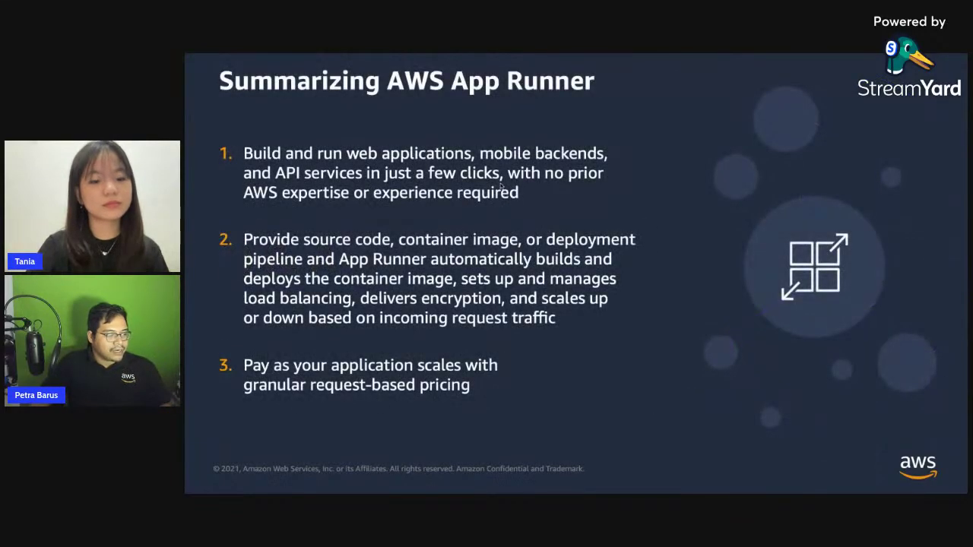
key("Right")
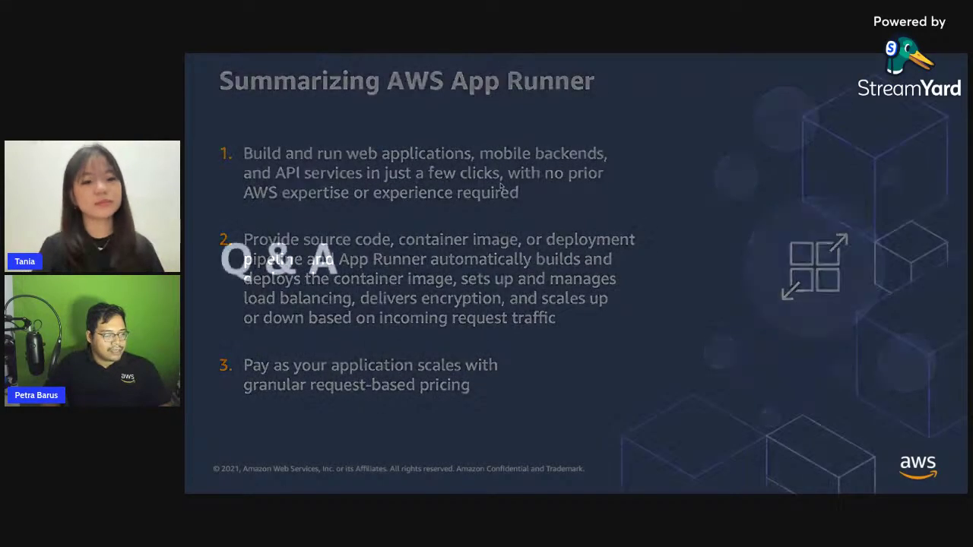
key("Right")
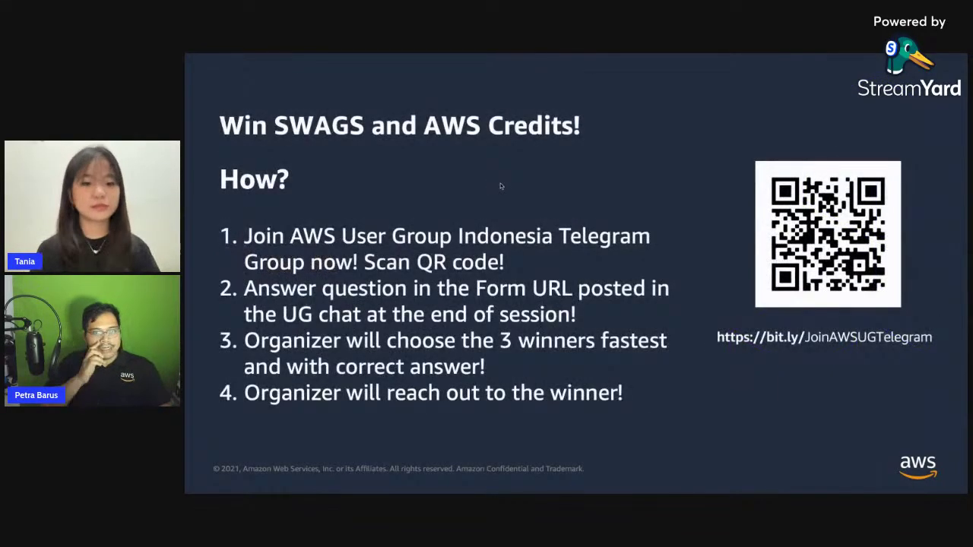